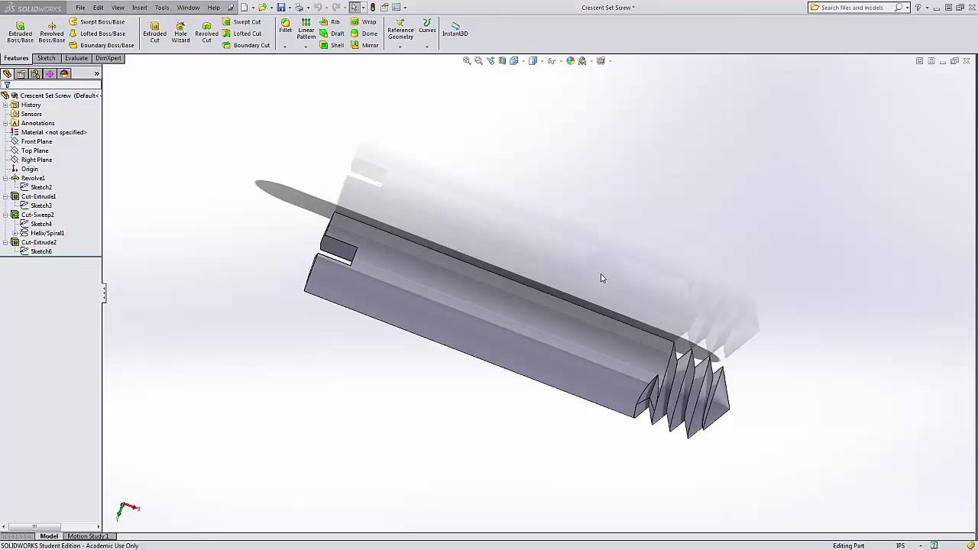
- Orbit the finished set screw to inspect its rounded tip and slotted head
{"action": "middle_click_drag", "start_coordinate": [601, 278], "coordinate": [629, 274]}
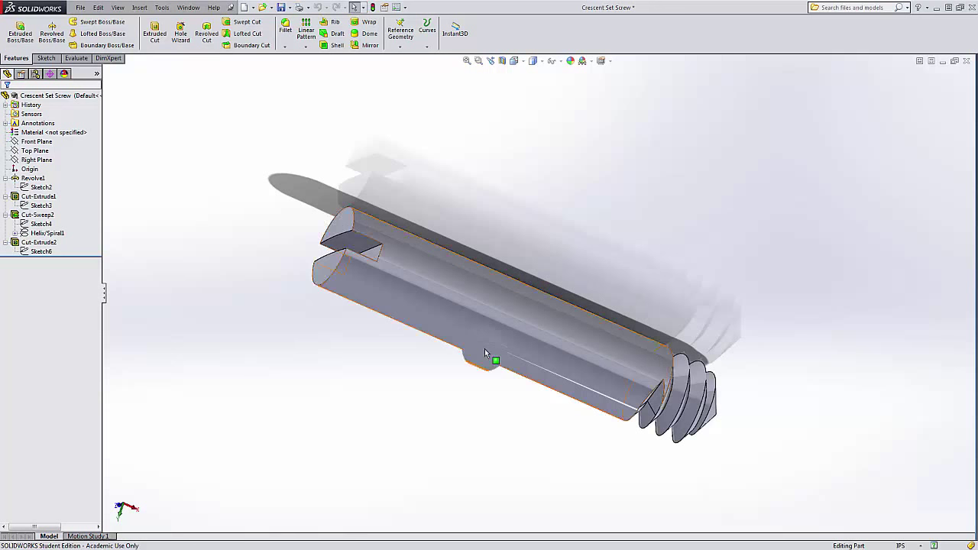
{"action": "middle_click_drag", "start_coordinate": [408, 343], "coordinate": [611, 338]}
{"action": "scroll", "coordinate": [650, 328], "scroll_direction": "down", "scroll_amount": 3}
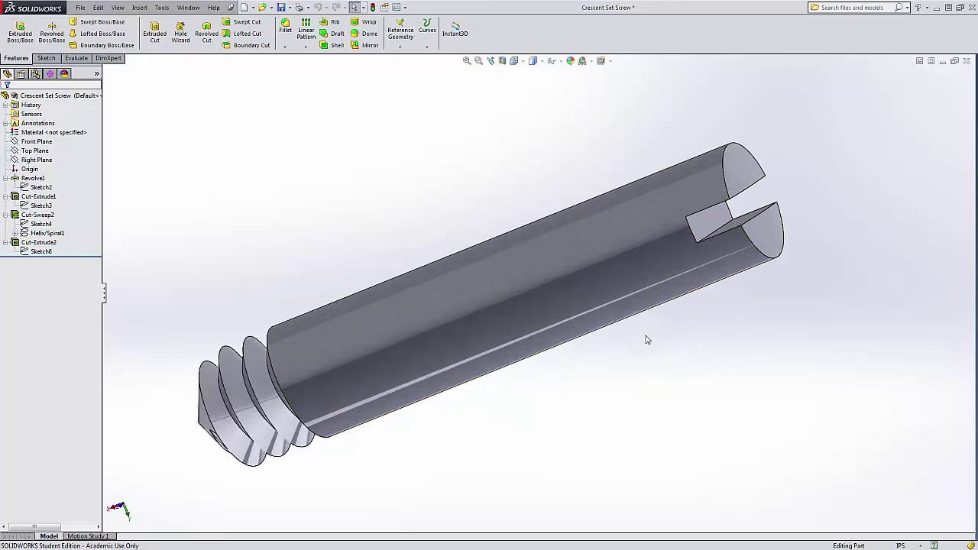
{"action": "scroll", "coordinate": [646, 339], "scroll_direction": "up", "scroll_amount": 2}
{"action": "middle_click_drag", "start_coordinate": [654, 315], "coordinate": [502, 298]}
{"action": "scroll", "coordinate": [502, 297], "scroll_direction": "down", "scroll_amount": 2}
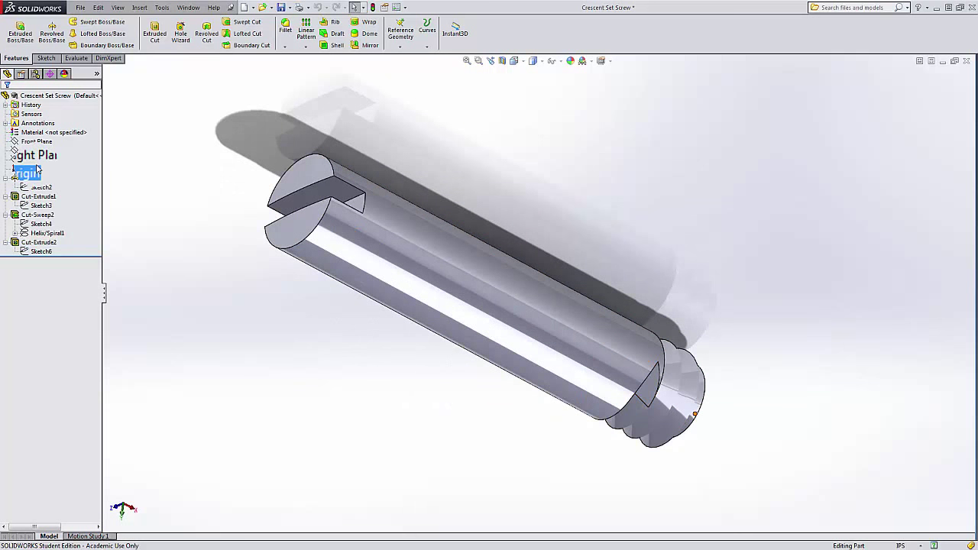
- Roll the history back to the plain revolved body, then forward to just before the thread cut
{"action": "left_click", "coordinate": [38, 196]}
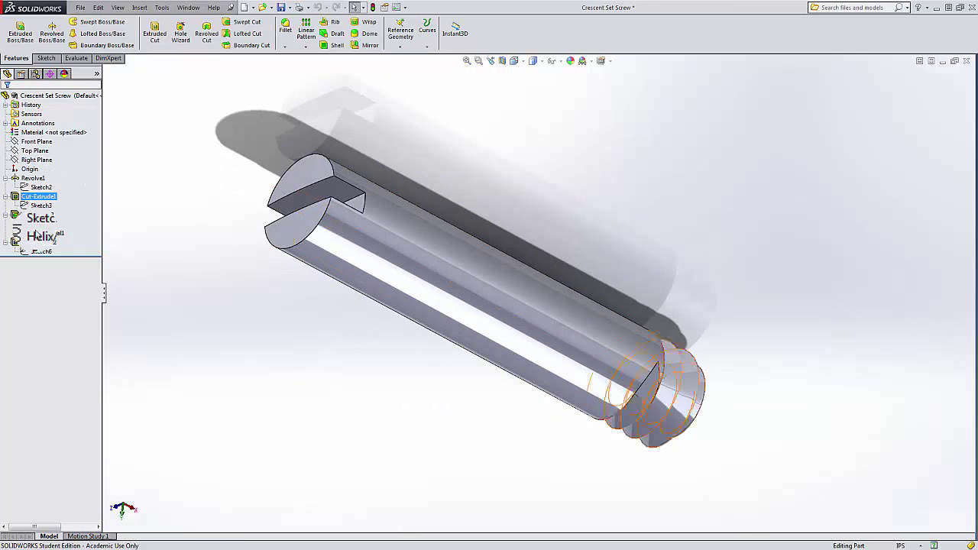
{"action": "left_click", "coordinate": [171, 251]}
{"action": "left_click_drag", "start_coordinate": [95, 255], "coordinate": [102, 192]}
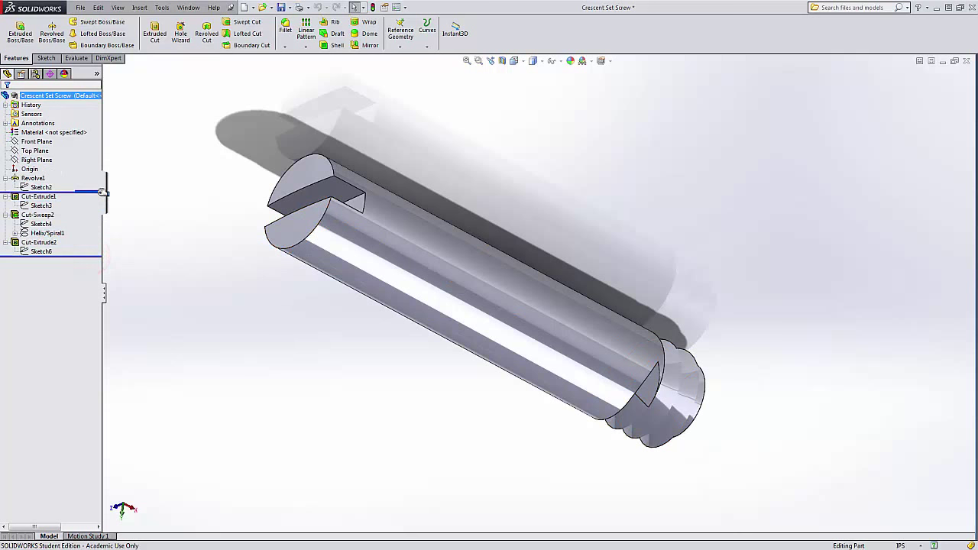
{"action": "middle_click_drag", "start_coordinate": [304, 322], "coordinate": [270, 275]}
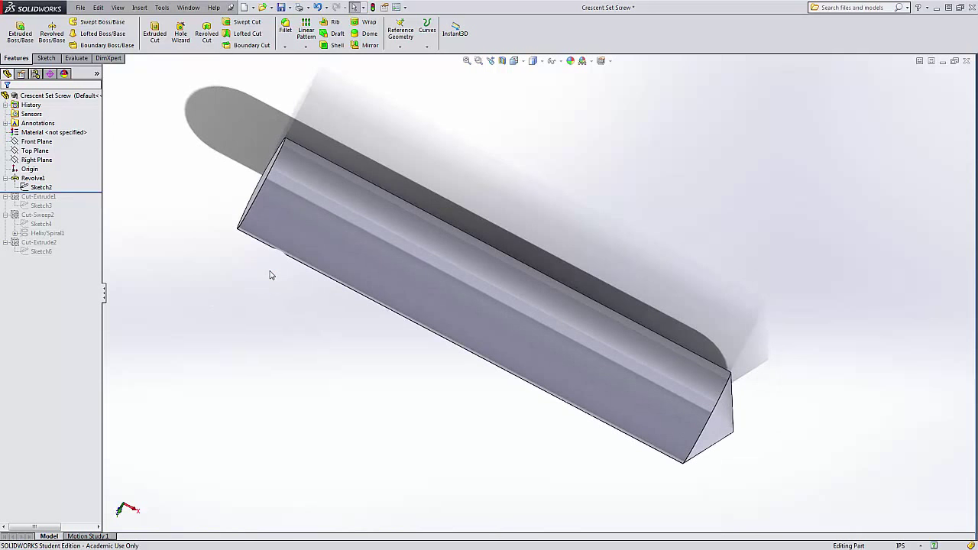
{"action": "left_click", "coordinate": [98, 192]}
{"action": "left_click_drag", "start_coordinate": [98, 192], "coordinate": [89, 207]}
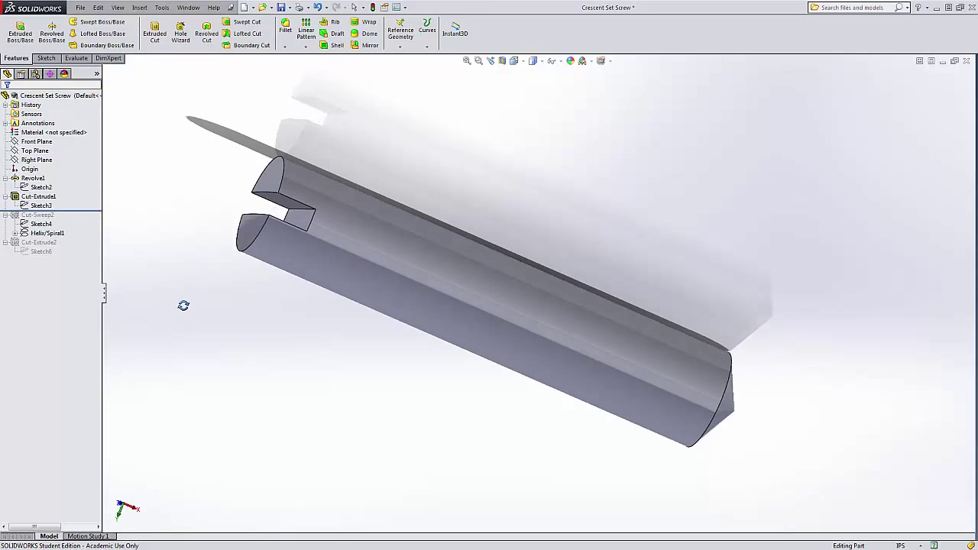
{"action": "mouse_move", "coordinate": [97, 212]}
{"action": "left_mouse_down"}
{"action": "mouse_move", "coordinate": [98, 243]}
{"action": "mouse_move", "coordinate": [98, 207]}
{"action": "mouse_move", "coordinate": [83, 256]}
{"action": "left_mouse_up"}
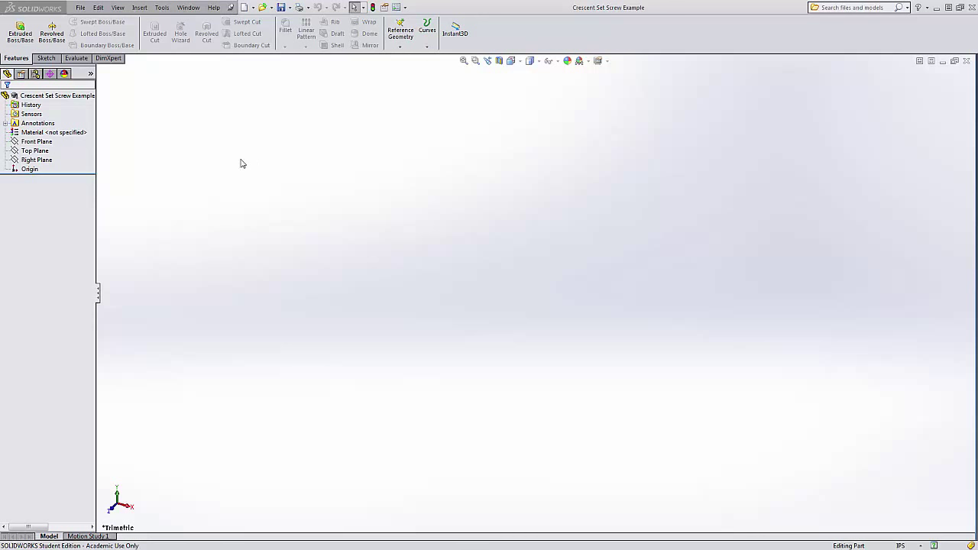
- Preview the Front and Top Planes in the new part, then pick Front Plane for sketching
{"action": "left_click", "coordinate": [43, 143]}
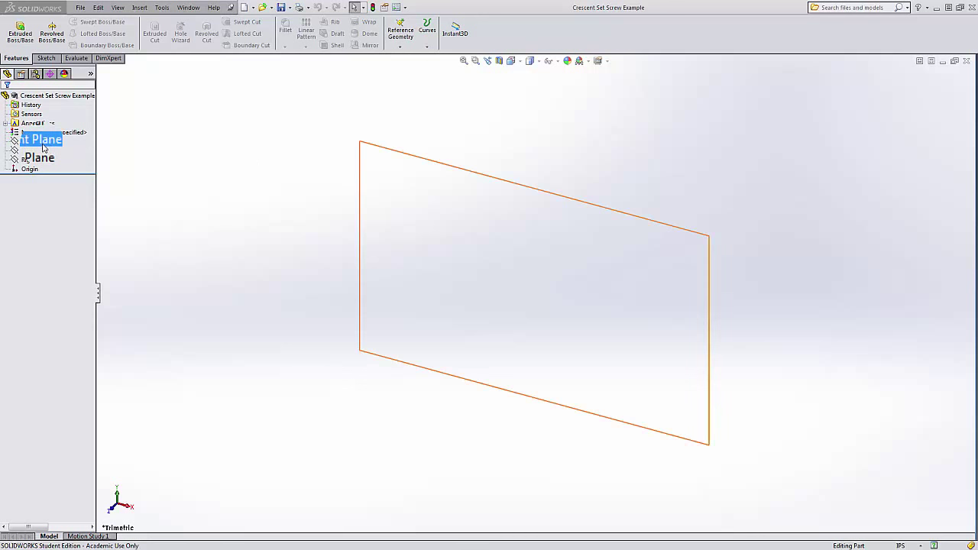
{"action": "left_click", "coordinate": [44, 152]}
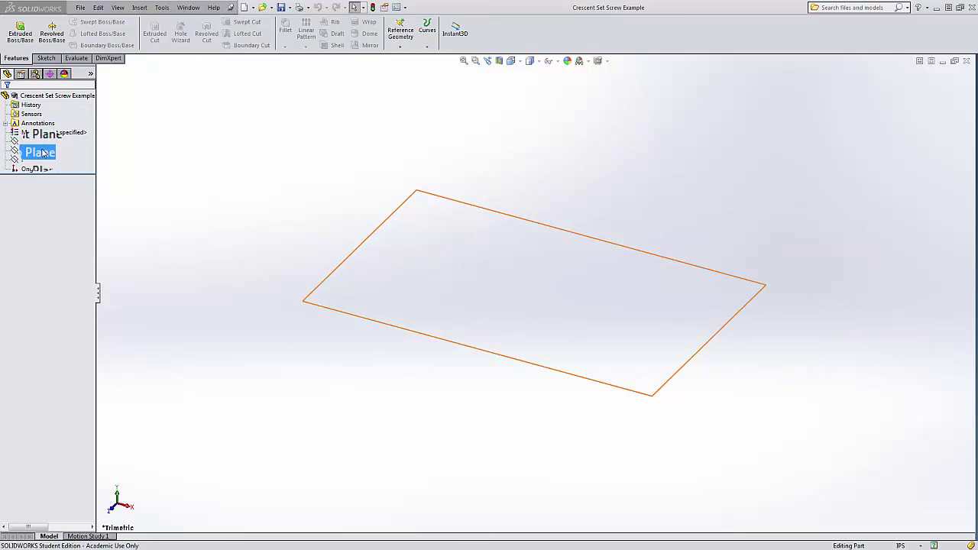
{"action": "left_click", "coordinate": [43, 143]}
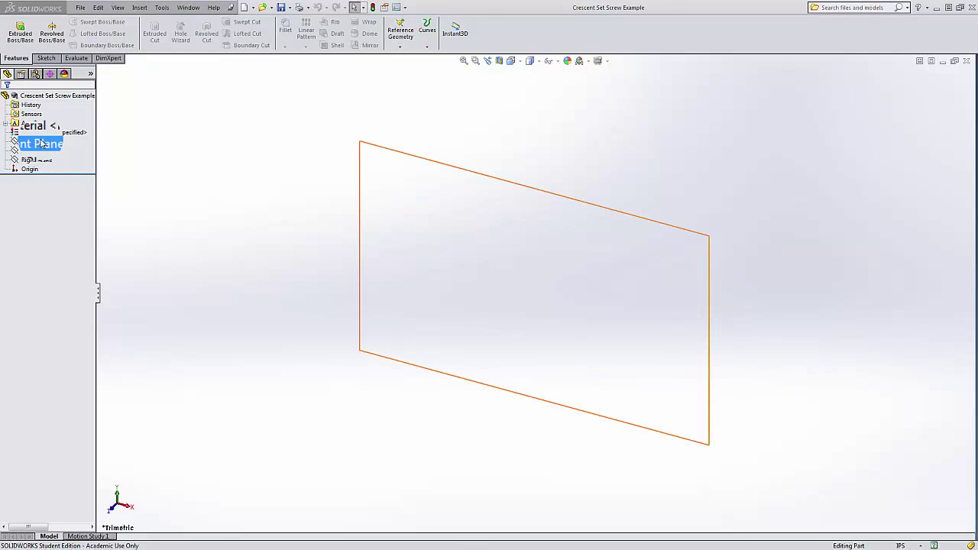
{"action": "left_click", "coordinate": [43, 144]}
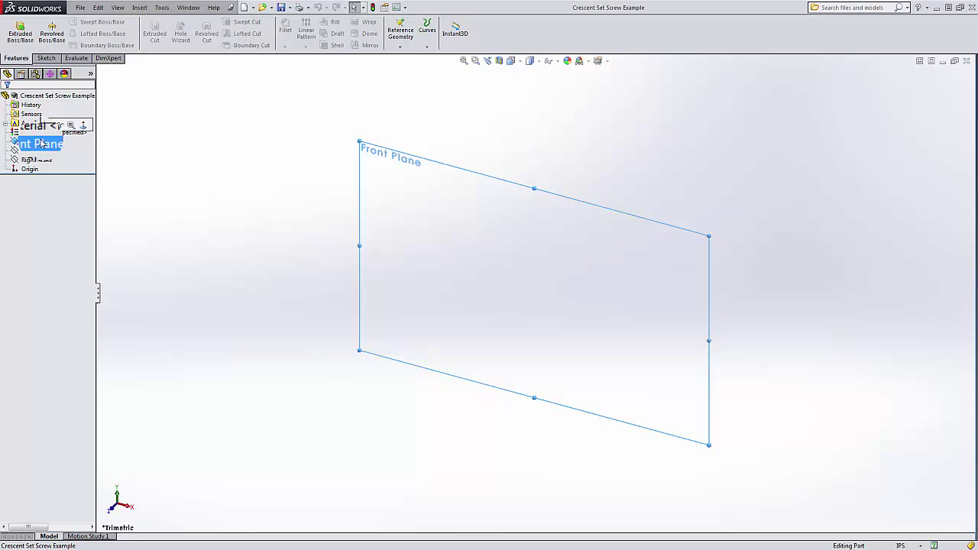
{"action": "left_click", "coordinate": [45, 58]}
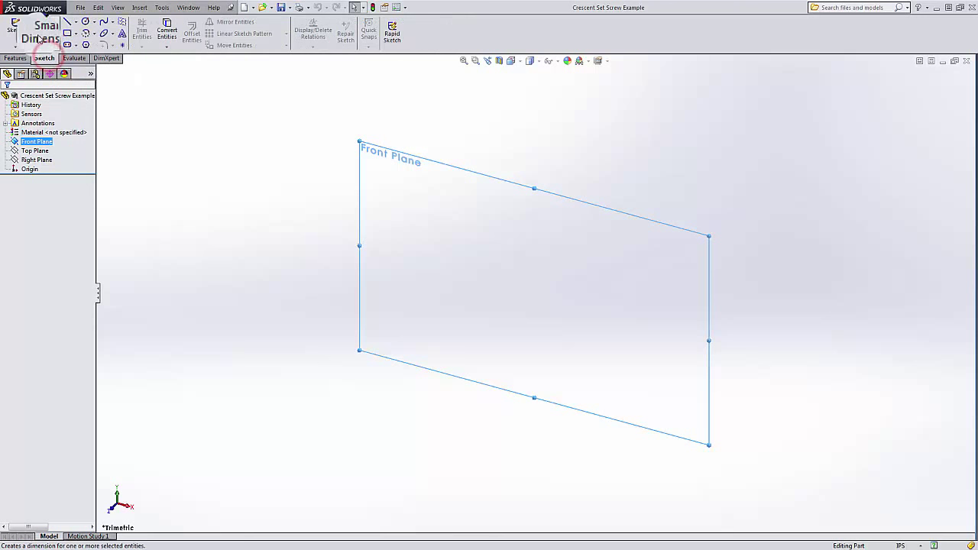
- Start Sketch1 on the Front Plane with a horizontal centerline from the origin leftward
{"action": "left_click", "coordinate": [15, 29]}
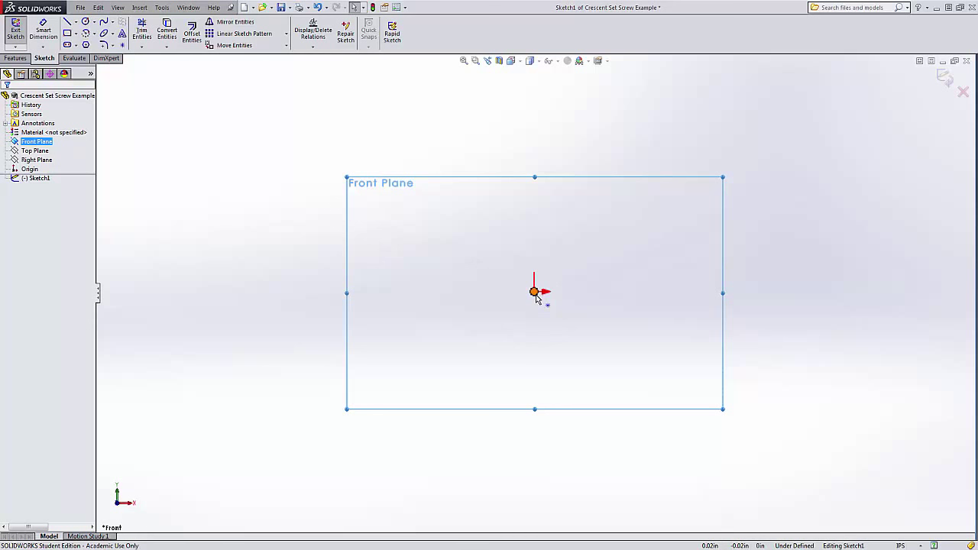
{"action": "scroll", "coordinate": [476, 295], "scroll_direction": "down", "scroll_amount": 4}
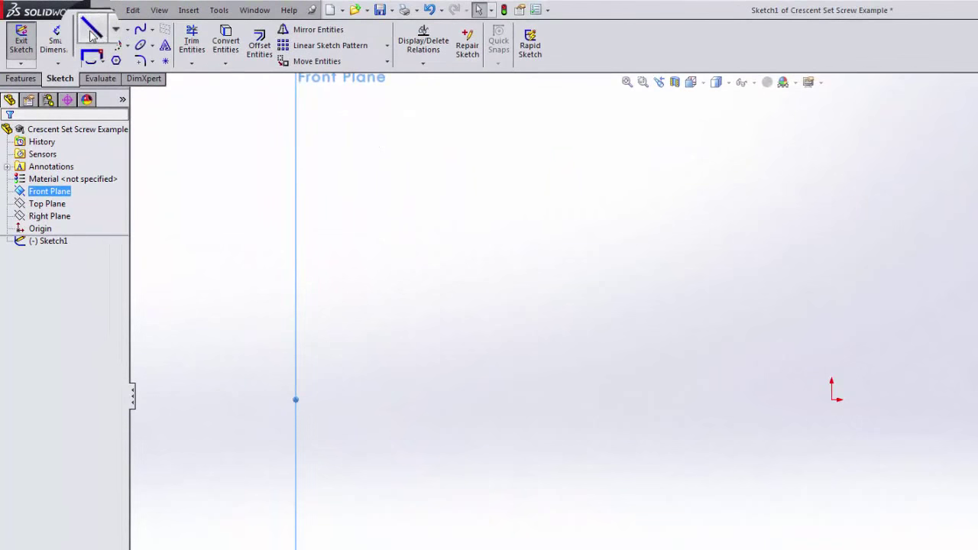
{"action": "left_click", "coordinate": [90, 29]}
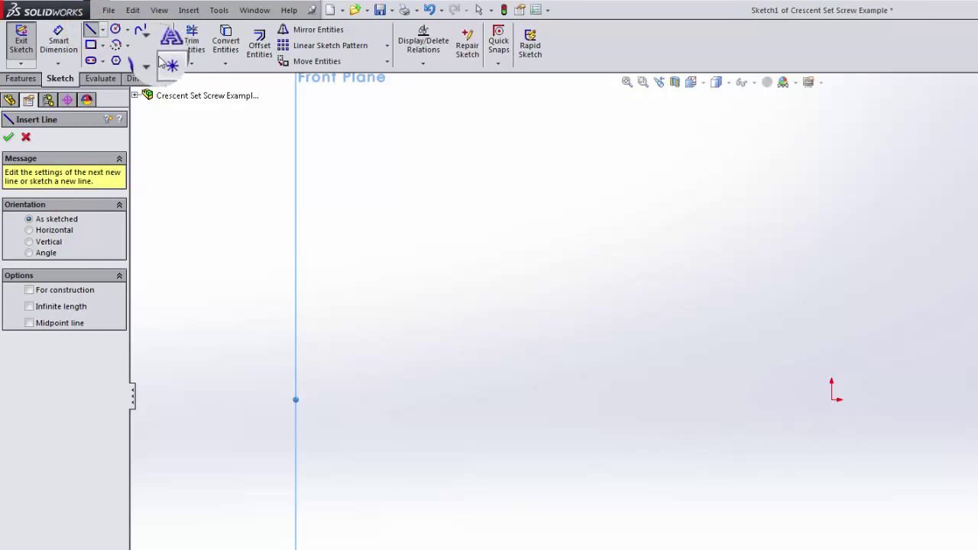
{"action": "left_click", "coordinate": [104, 31]}
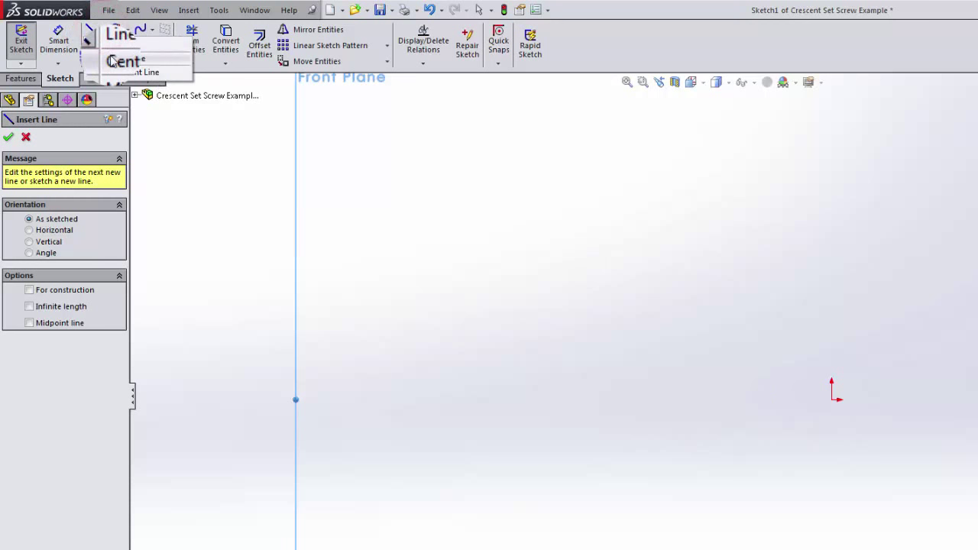
{"action": "left_click", "coordinate": [111, 61]}
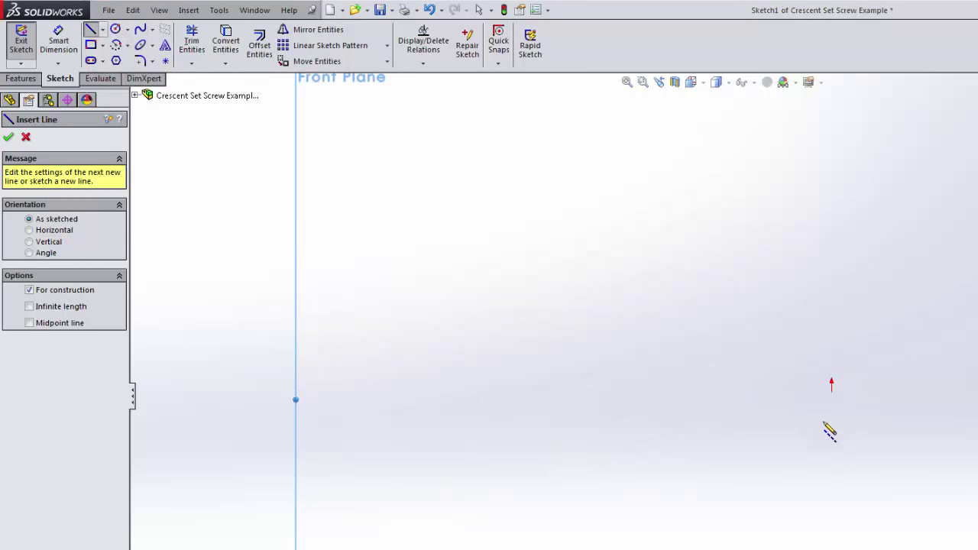
{"action": "left_click", "coordinate": [835, 398]}
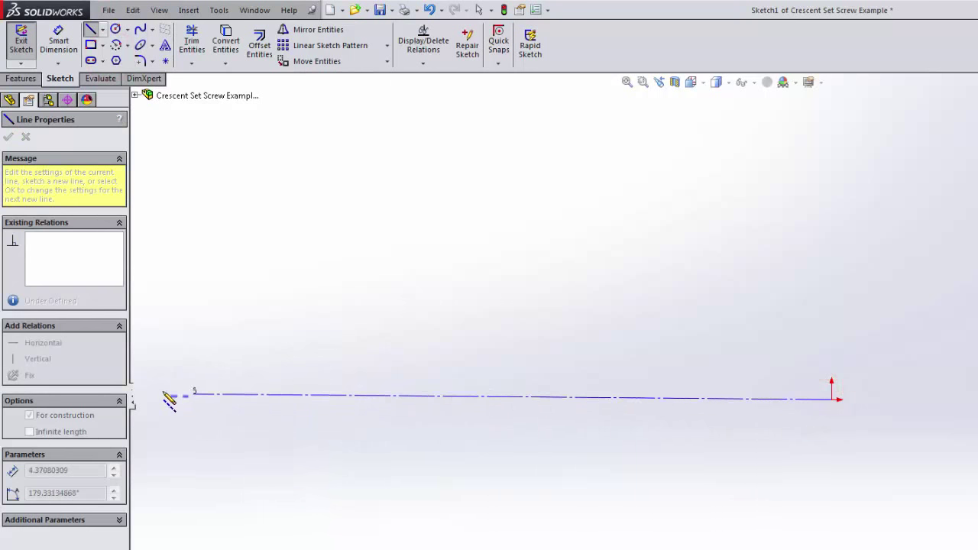
{"action": "left_click", "coordinate": [222, 399]}
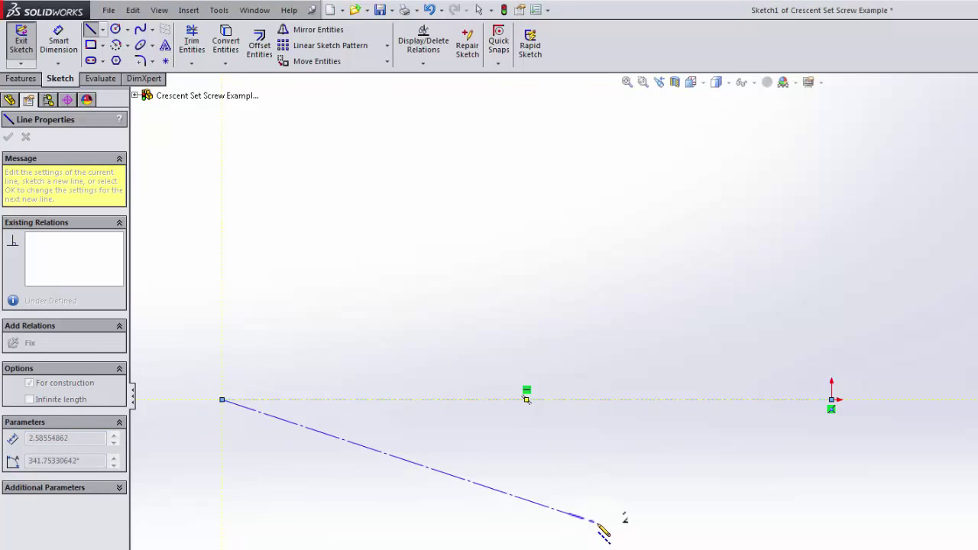
{"action": "key", "text": "Escape"}
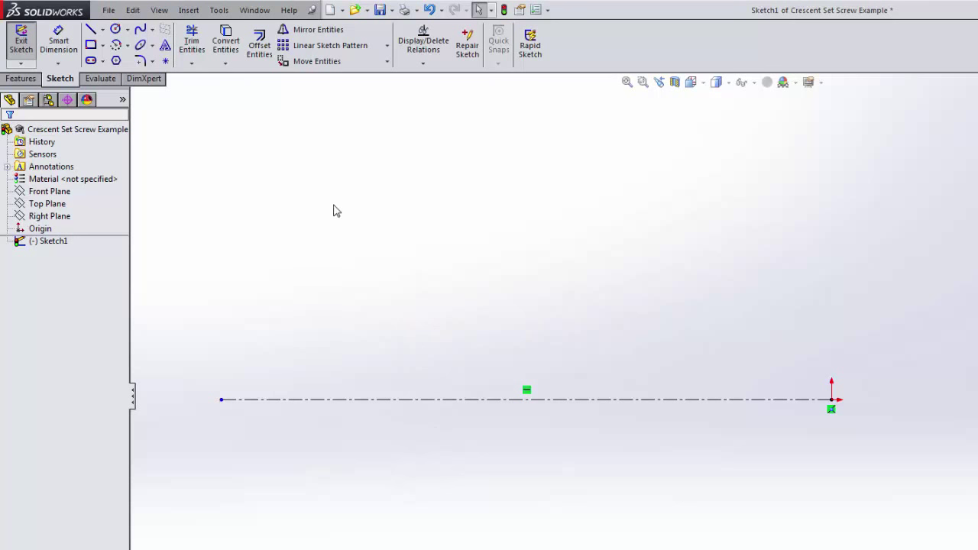
{"action": "left_click", "coordinate": [90, 30]}
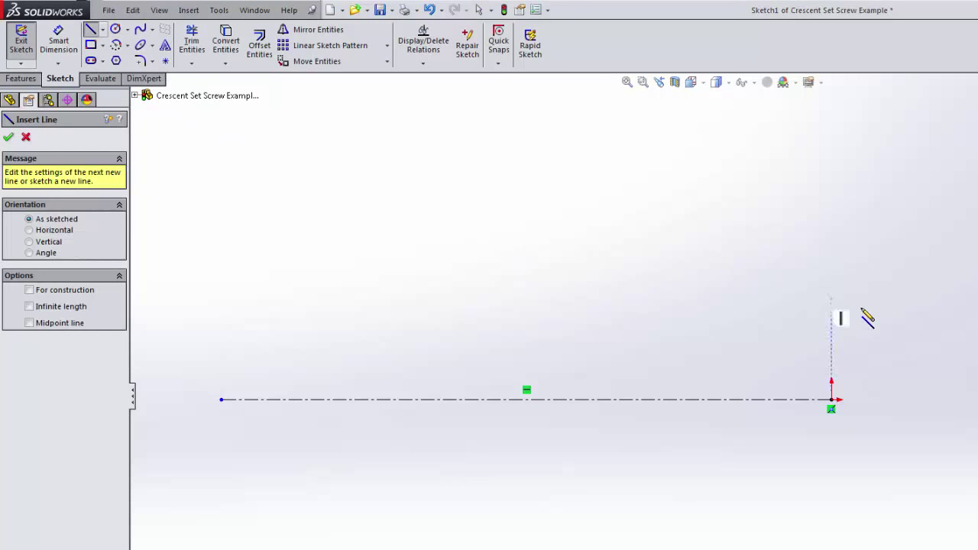
- Draw a line slanting up from the origin, then a horizontal line leftward from its top
{"action": "left_click", "coordinate": [831, 399]}
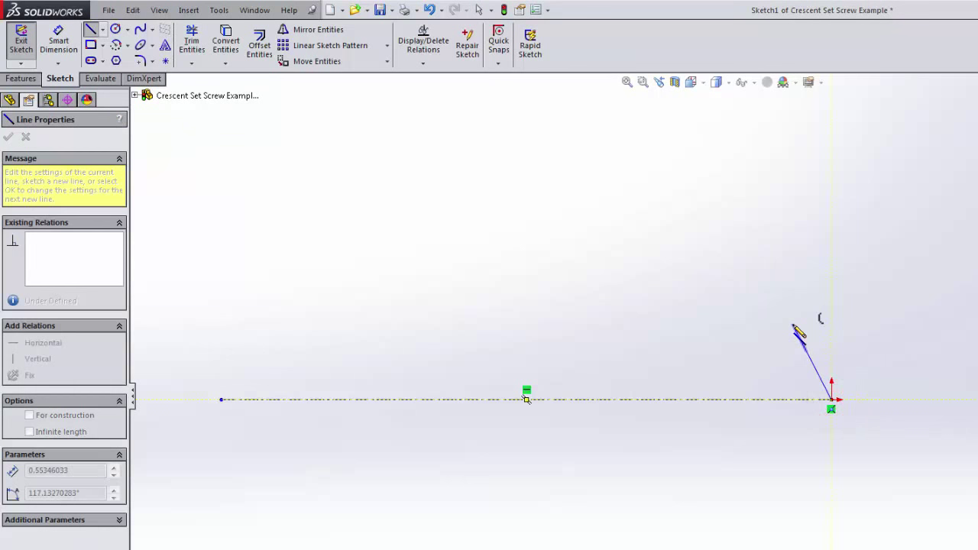
{"action": "left_click", "coordinate": [793, 324]}
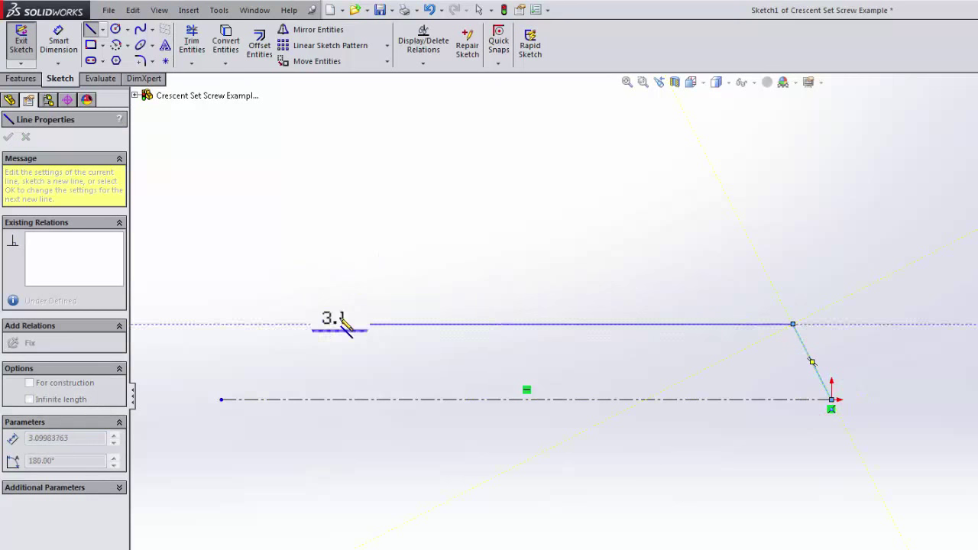
{"action": "left_click", "coordinate": [432, 324]}
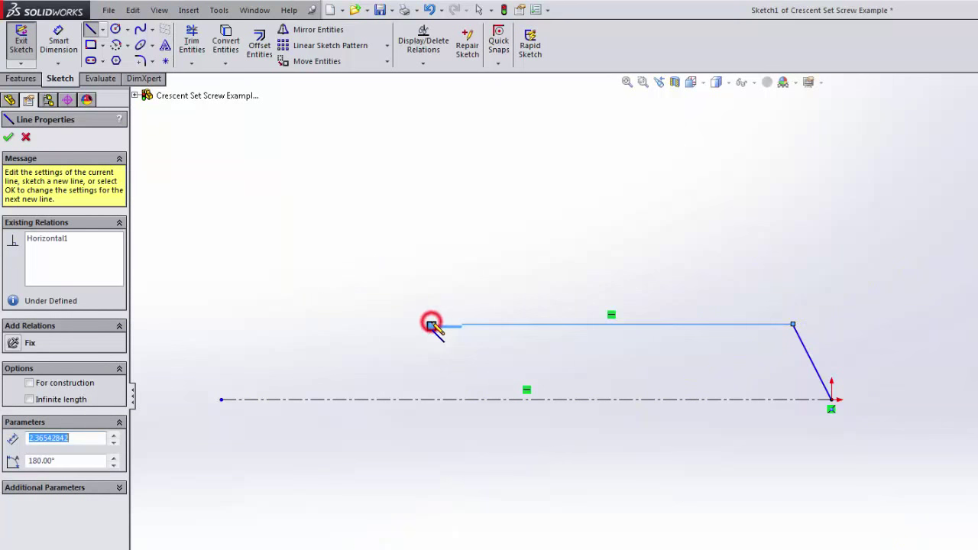
{"action": "key", "text": "Escape"}
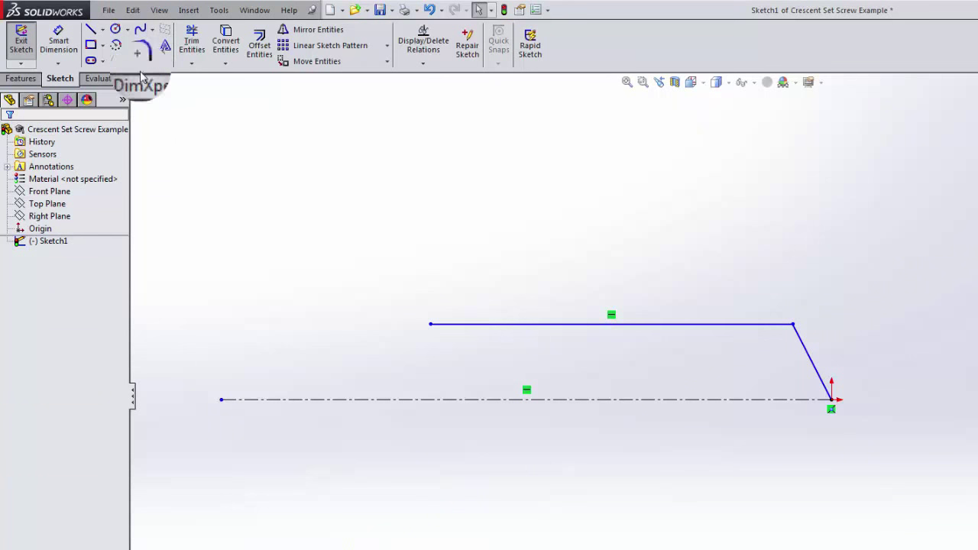
- Add a centre-point arc from the horizontal line's left end down to the centerline
{"action": "left_click", "coordinate": [117, 48]}
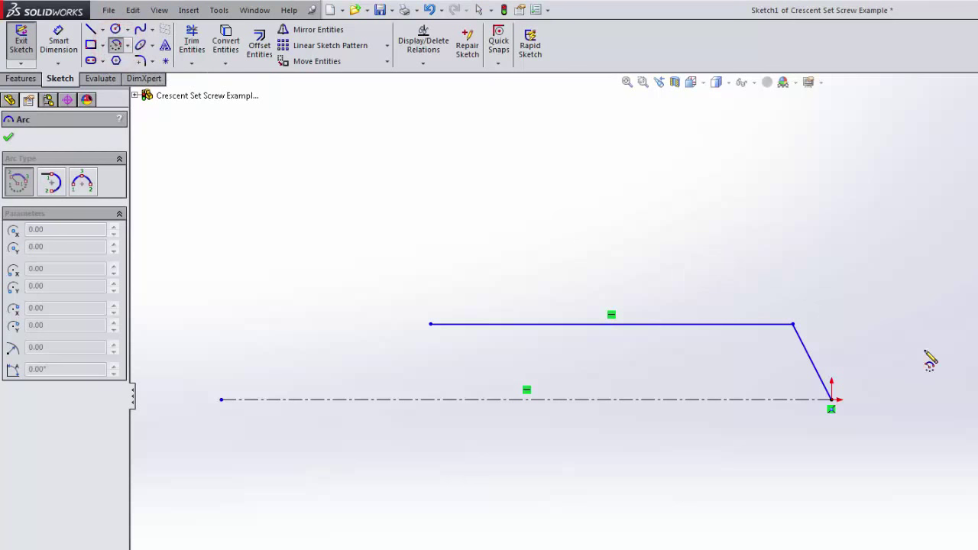
{"action": "left_click", "coordinate": [891, 399]}
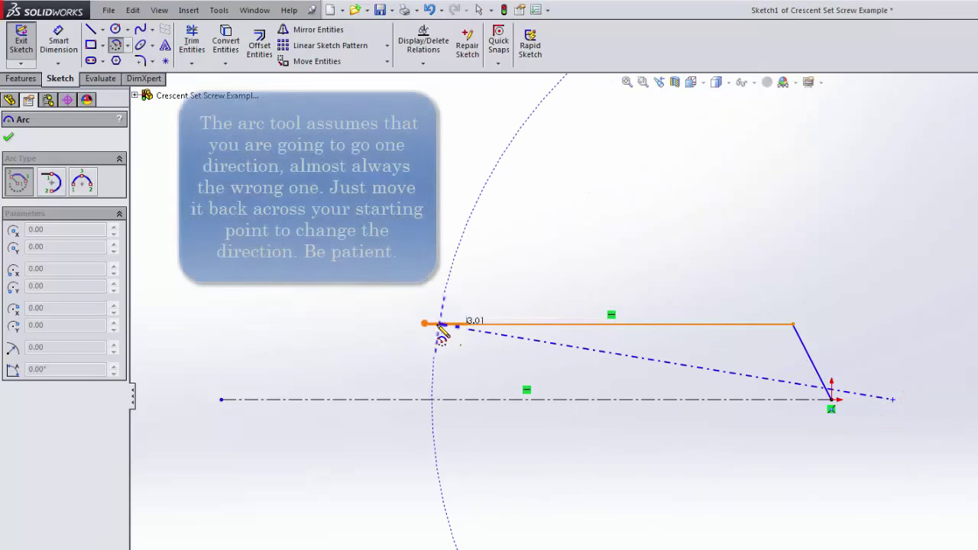
{"action": "left_click", "coordinate": [432, 325]}
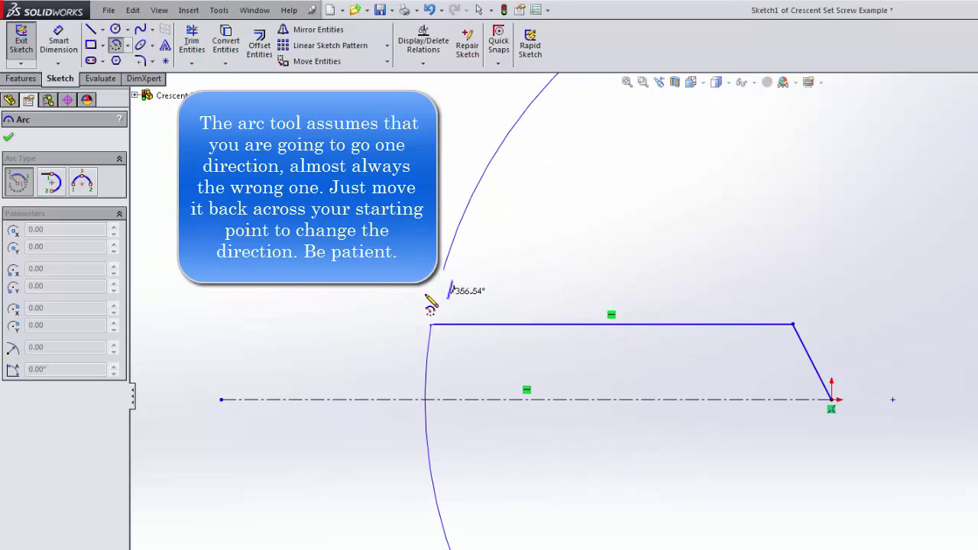
{"action": "left_click", "coordinate": [426, 399]}
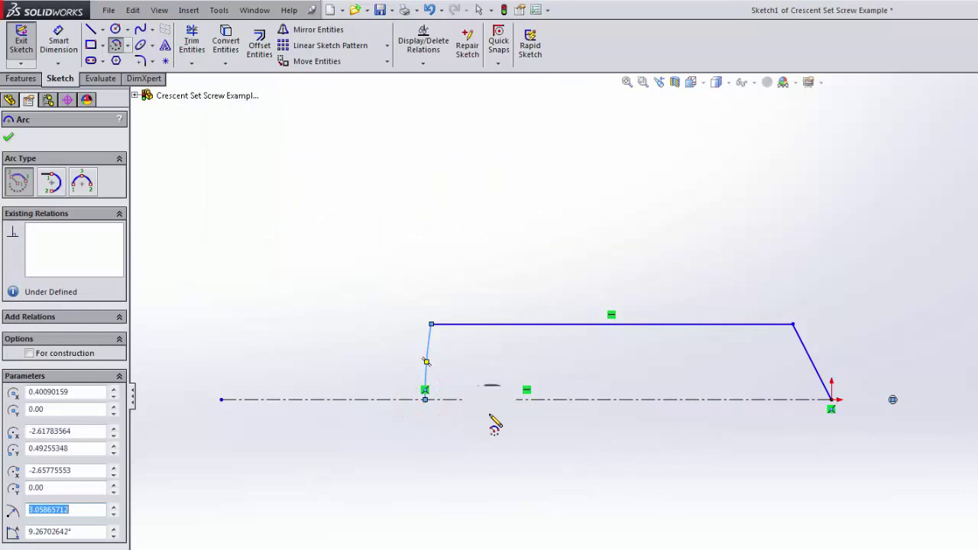
{"action": "key", "text": "Escape"}
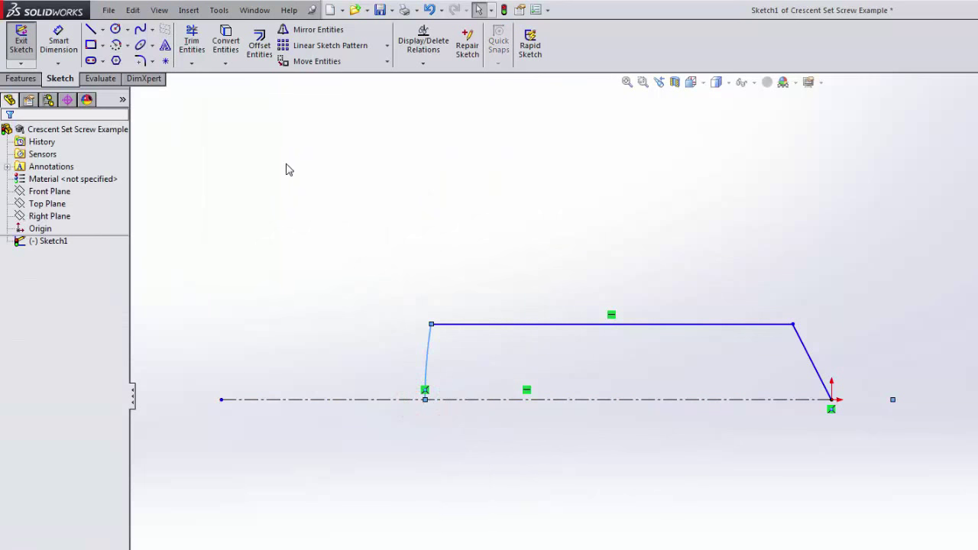
{"action": "left_click", "coordinate": [90, 29]}
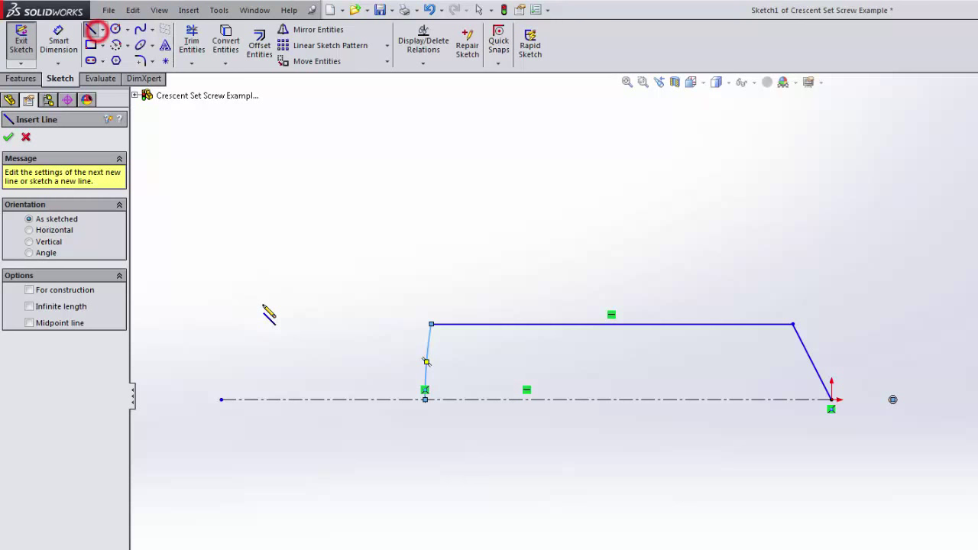
- Draw a horizontal bottom line along the centerline from the arc's end to the origin, undoing an accidental trim
{"action": "left_click", "coordinate": [426, 399]}
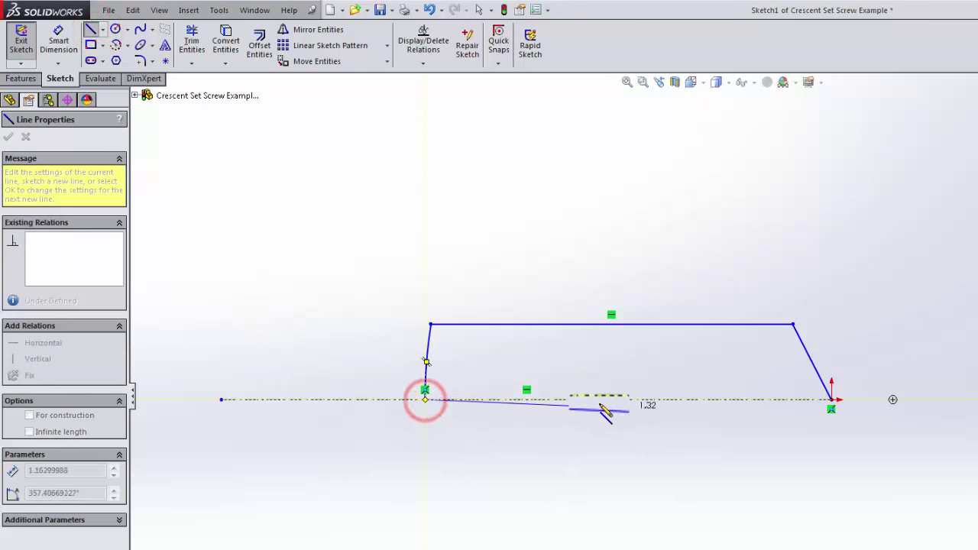
{"action": "left_click", "coordinate": [831, 399]}
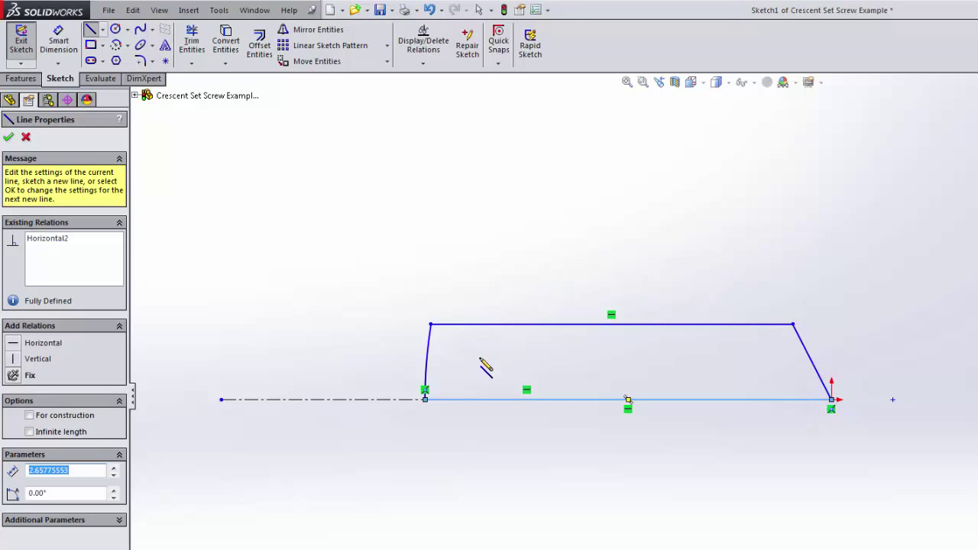
{"action": "key", "text": "Escape"}
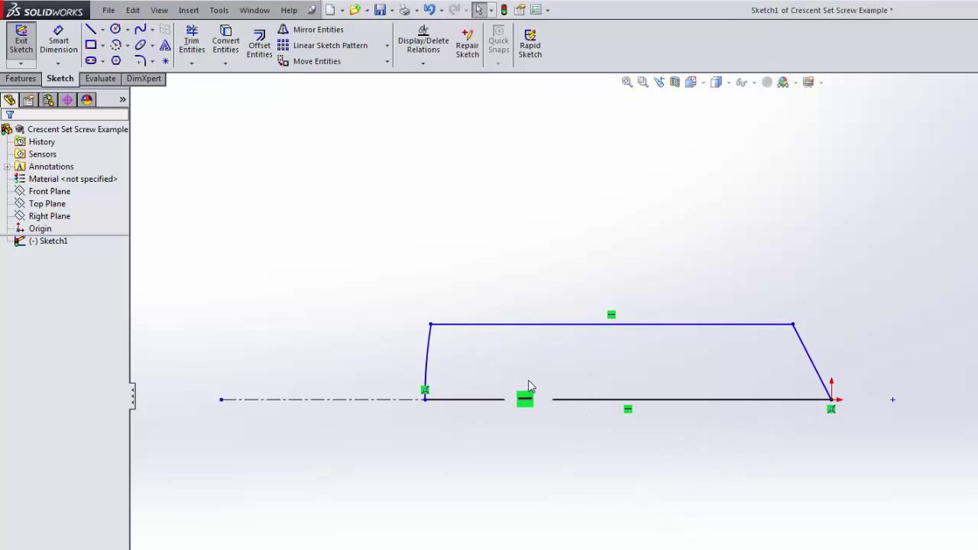
{"action": "left_click_drag", "start_coordinate": [391, 363], "coordinate": [487, 424]}
{"action": "key", "text": "ctrl+z"}
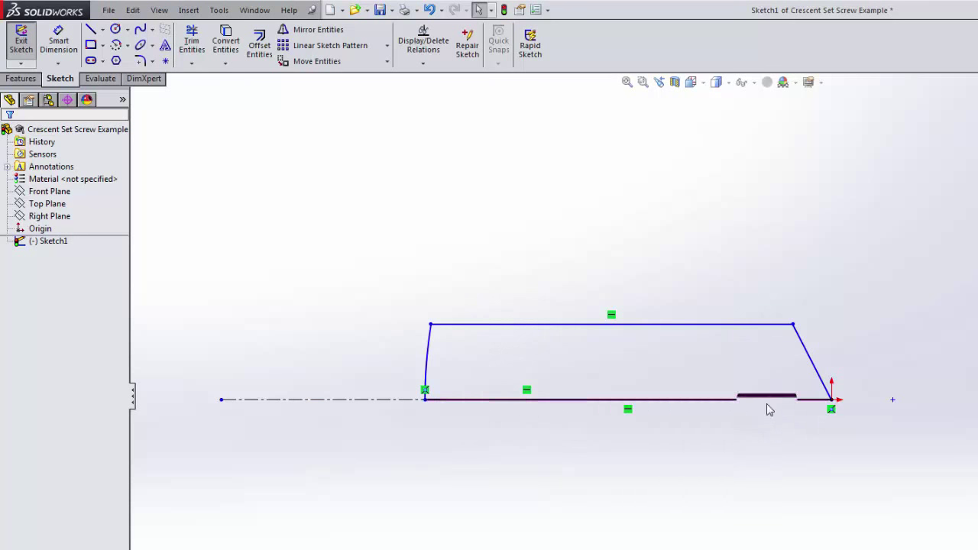
{"action": "mouse_move", "coordinate": [704, 386]}
{"action": "left_mouse_down"}
{"action": "mouse_move", "coordinate": [710, 421]}
{"action": "mouse_move", "coordinate": [797, 424]}
{"action": "mouse_move", "coordinate": [803, 413]}
{"action": "mouse_move", "coordinate": [650, 384]}
{"action": "mouse_move", "coordinate": [635, 396]}
{"action": "mouse_move", "coordinate": [814, 398]}
{"action": "mouse_move", "coordinate": [821, 407]}
{"action": "mouse_move", "coordinate": [731, 406]}
{"action": "mouse_move", "coordinate": [799, 405]}
{"action": "mouse_move", "coordinate": [805, 349]}
{"action": "mouse_move", "coordinate": [791, 348]}
{"action": "left_mouse_up"}
{"action": "left_click", "coordinate": [58, 42]}
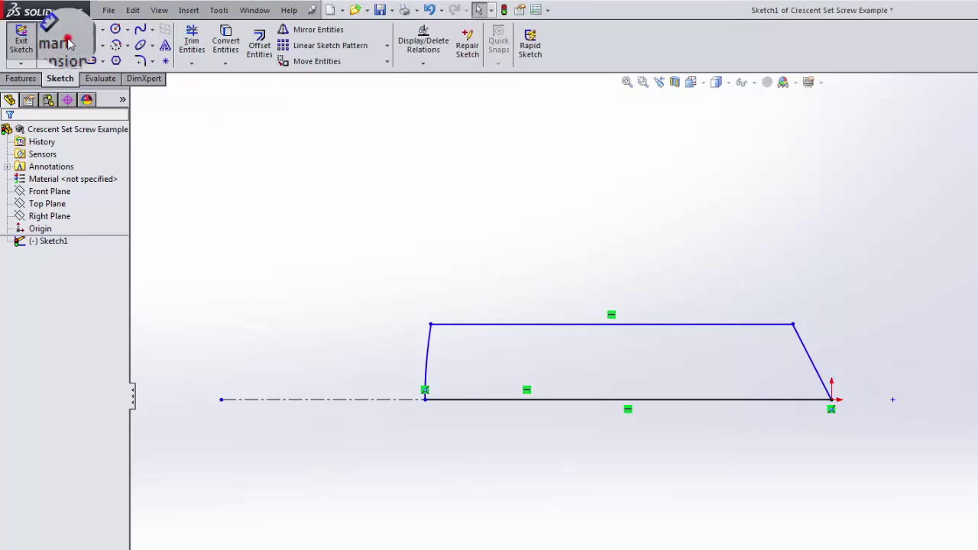
- Dimension the left arc to R1 and the top line's height above the centerline to 0.185
{"action": "left_click", "coordinate": [427, 357]}
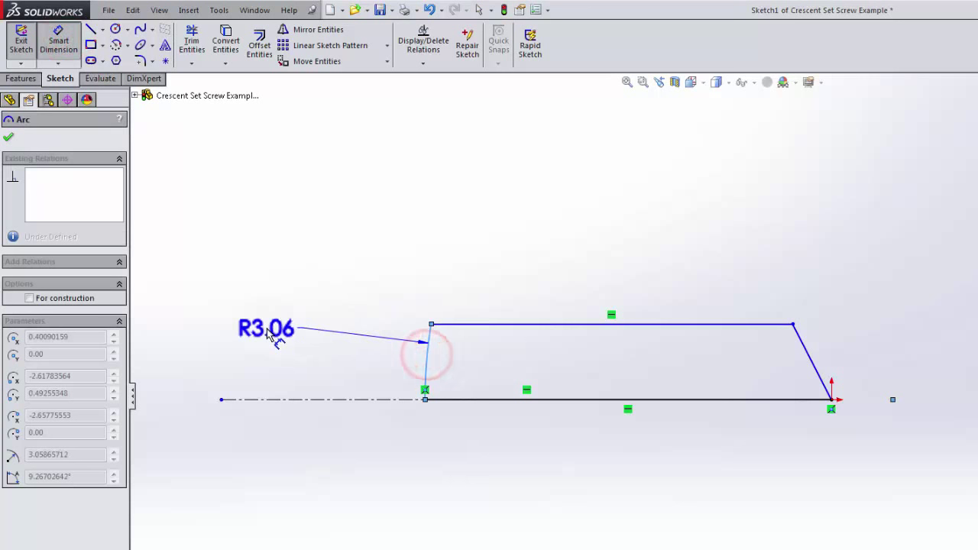
{"action": "left_click", "coordinate": [267, 328]}
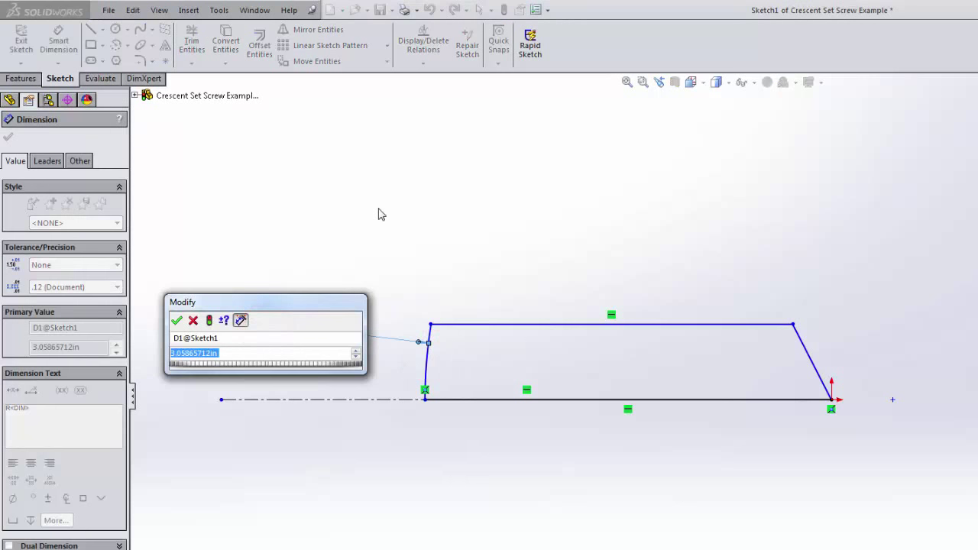
{"action": "type", "text": "1"}
{"action": "key", "text": "Return"}
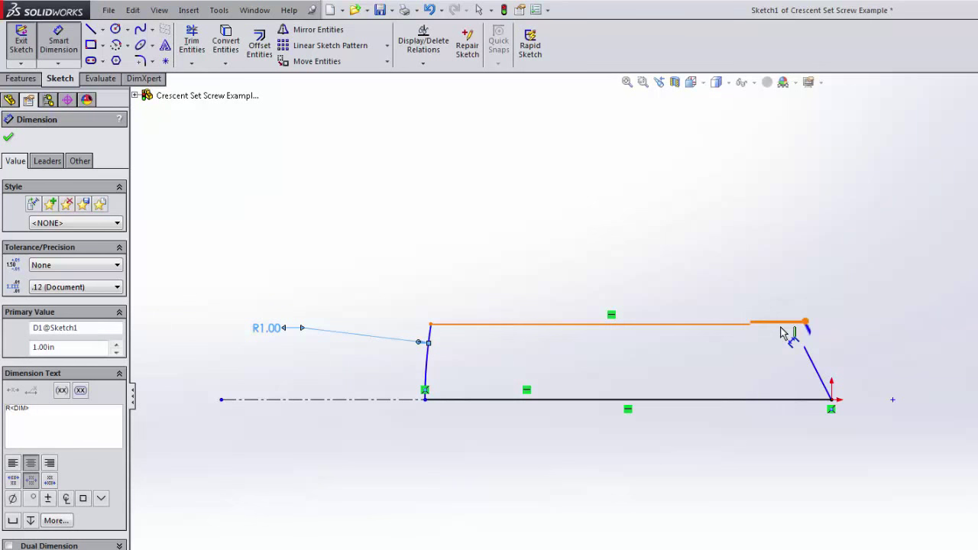
{"action": "left_click_drag", "start_coordinate": [780, 329], "coordinate": [391, 401]}
{"action": "left_click", "coordinate": [389, 399]}
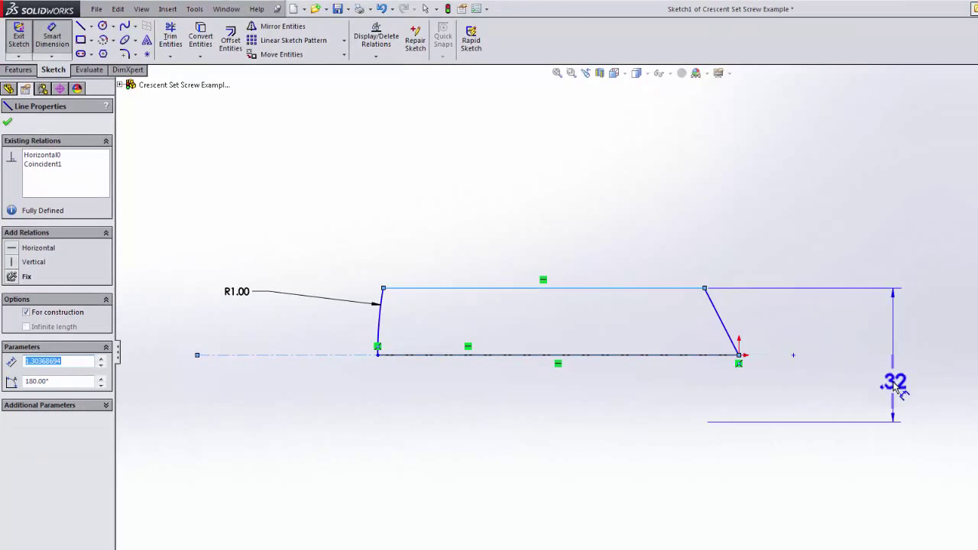
{"action": "left_click", "coordinate": [896, 387]}
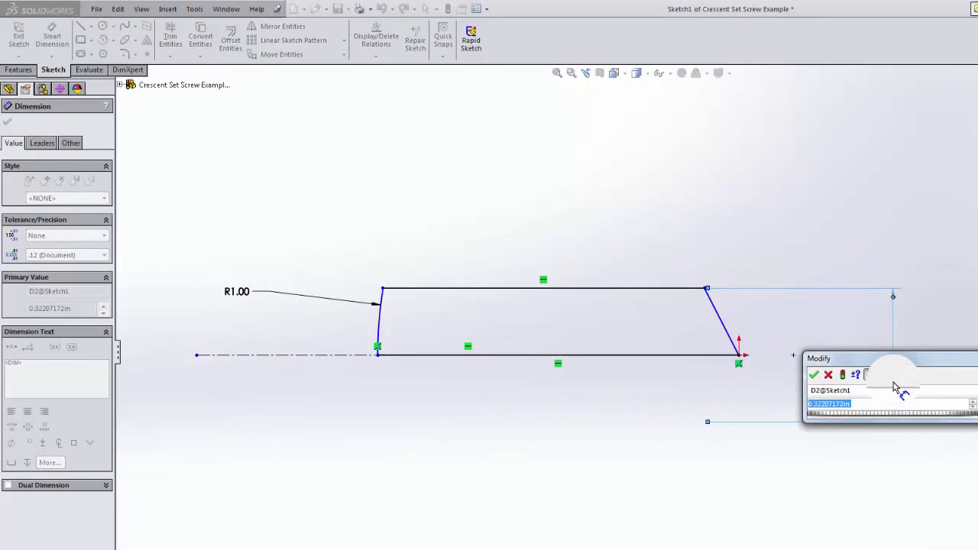
{"action": "type", "text": "185"}
{"action": "key", "text": "Return"}
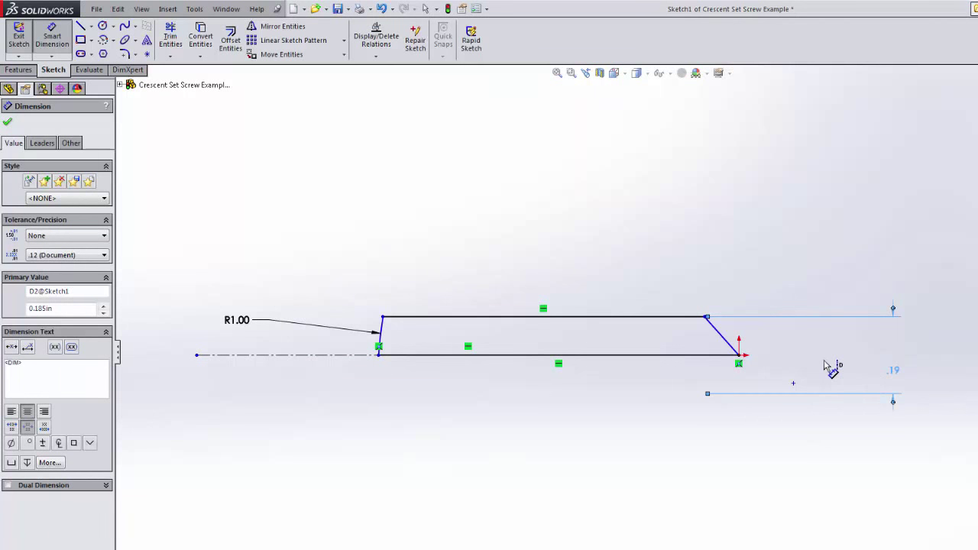
- Add a 60° angle dimension between the tip line and the centerline
{"action": "left_click", "coordinate": [718, 334]}
{"action": "left_click", "coordinate": [281, 352]}
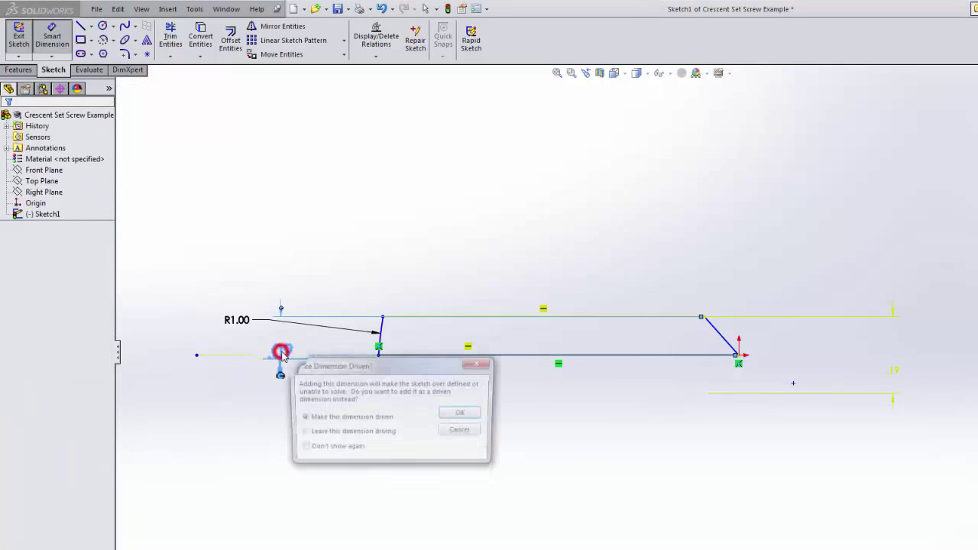
{"action": "left_click", "coordinate": [464, 431]}
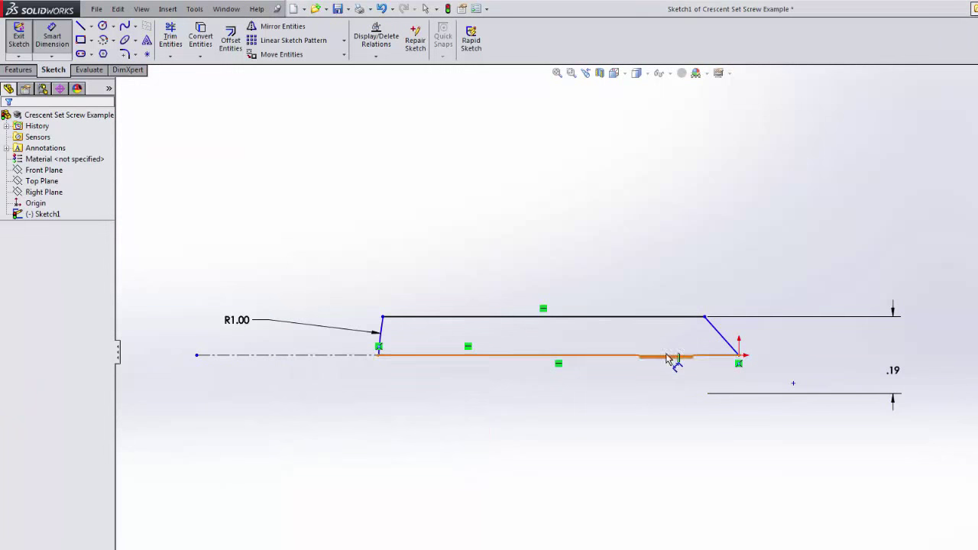
{"action": "left_click", "coordinate": [52, 37]}
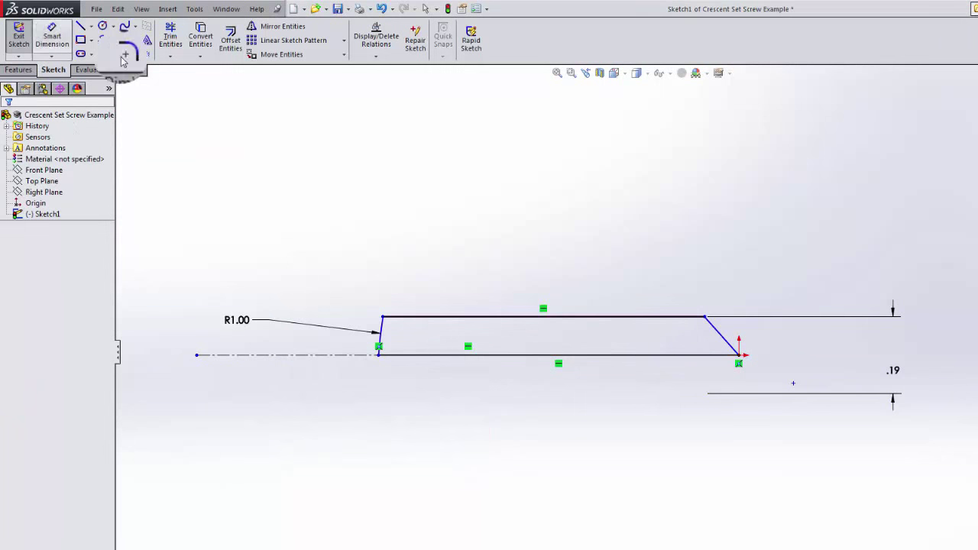
{"action": "left_click", "coordinate": [728, 345]}
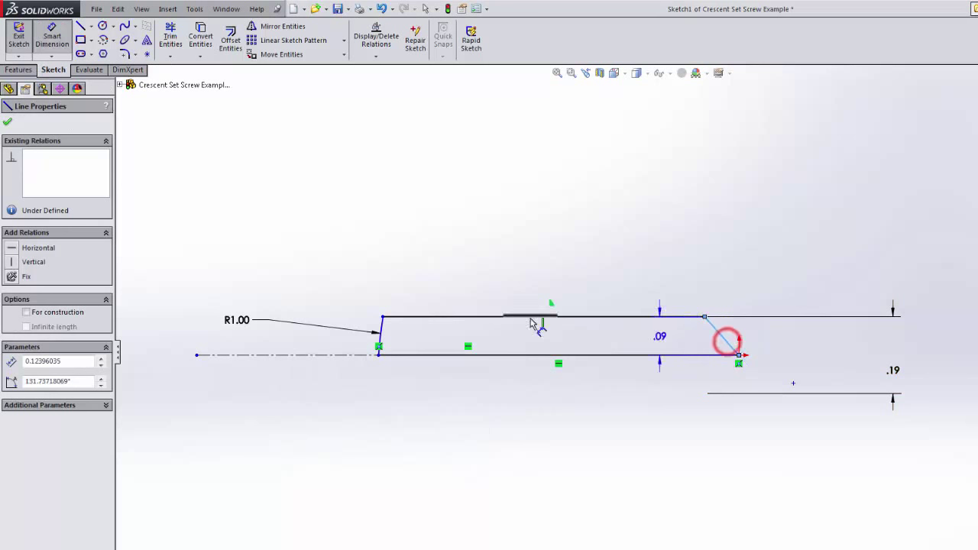
{"action": "left_click", "coordinate": [326, 356]}
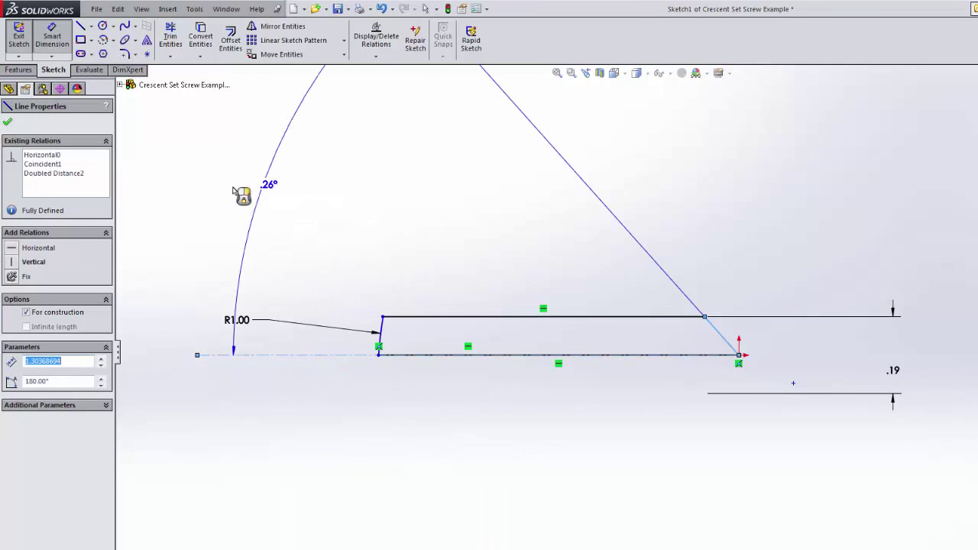
{"action": "left_click", "coordinate": [367, 245]}
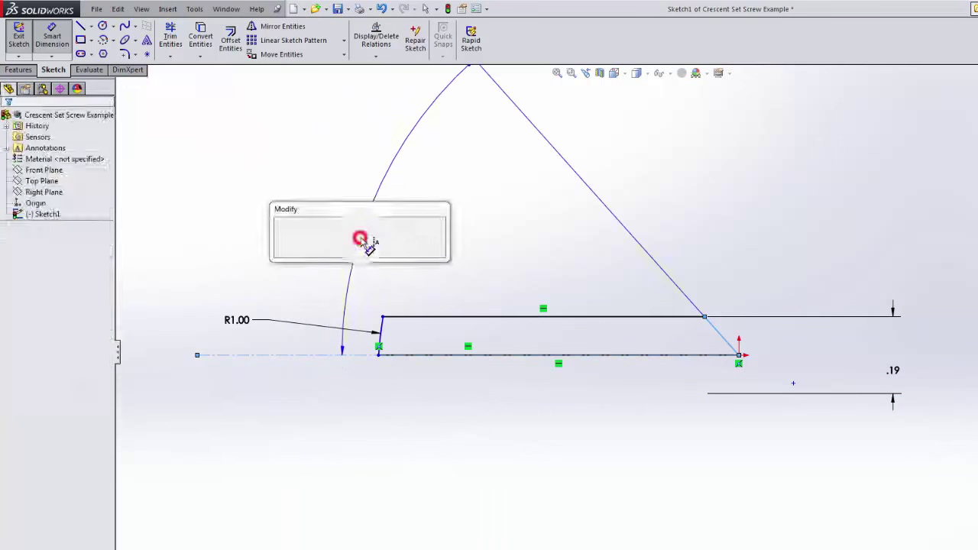
{"action": "type", "text": "60"}
{"action": "key", "text": "Return"}
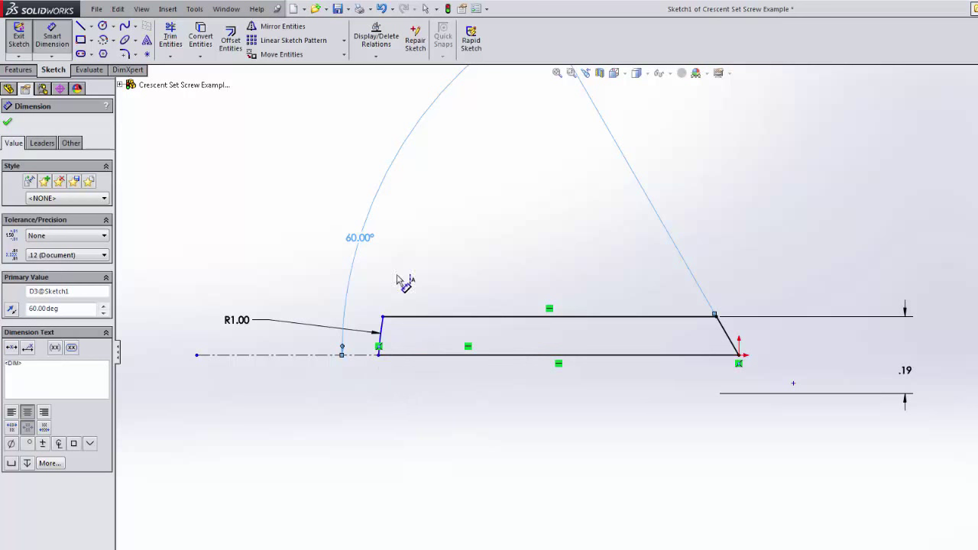
- Begin the bottom line's length dimension between its two endpoints
{"action": "left_click", "coordinate": [494, 354]}
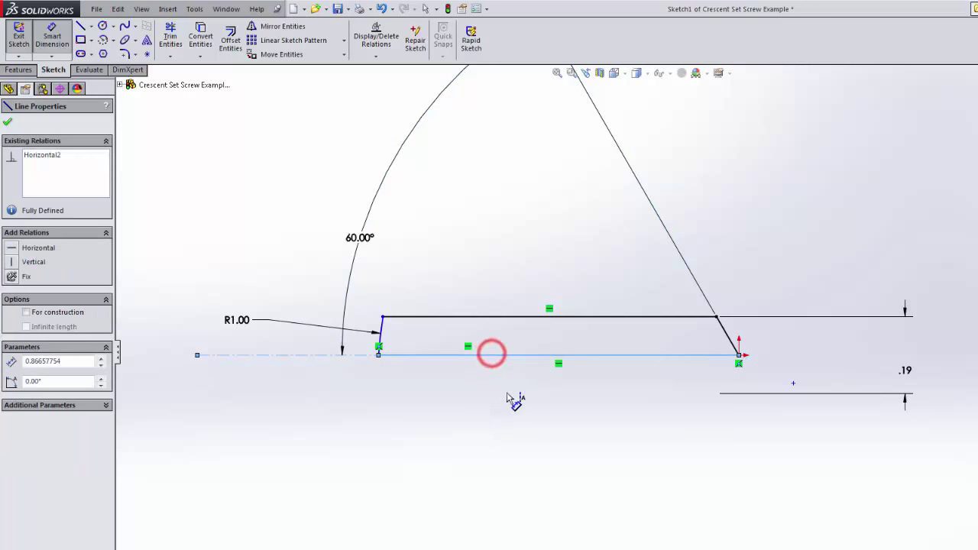
{"action": "left_click", "coordinate": [523, 165]}
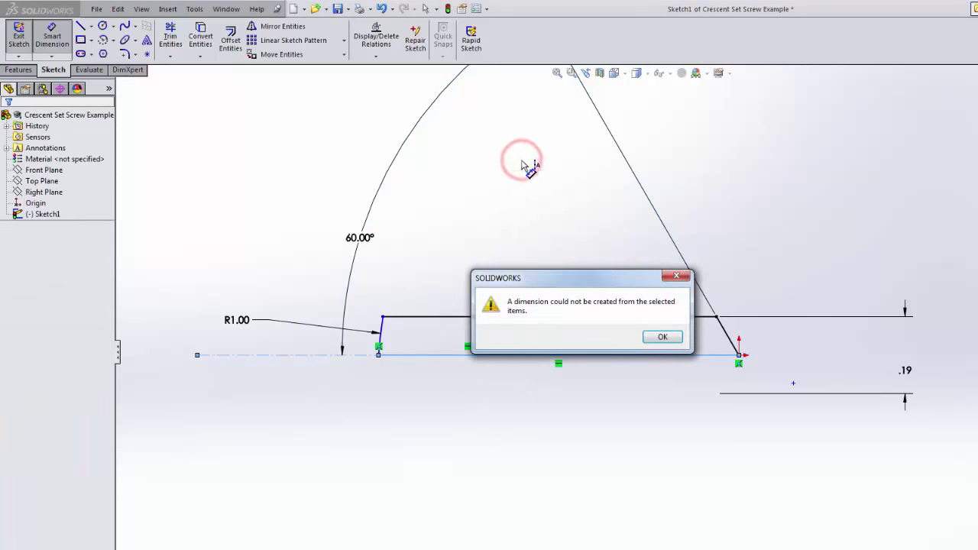
{"action": "left_click", "coordinate": [661, 339]}
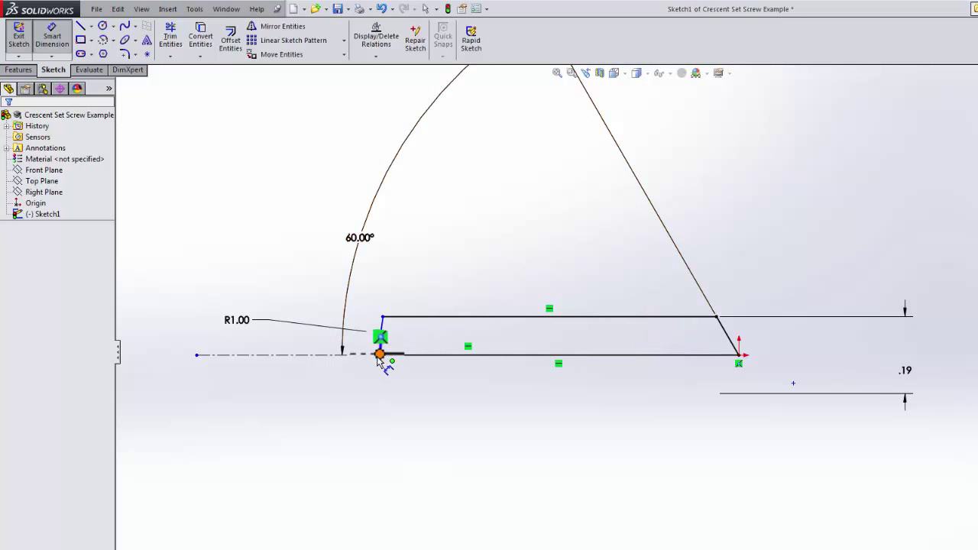
{"action": "left_click", "coordinate": [379, 355]}
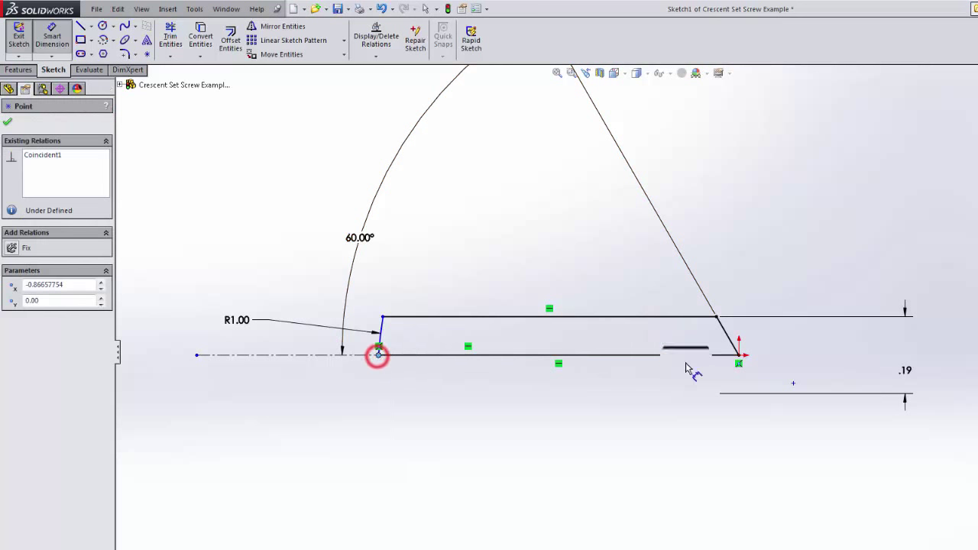
{"action": "left_click", "coordinate": [738, 356]}
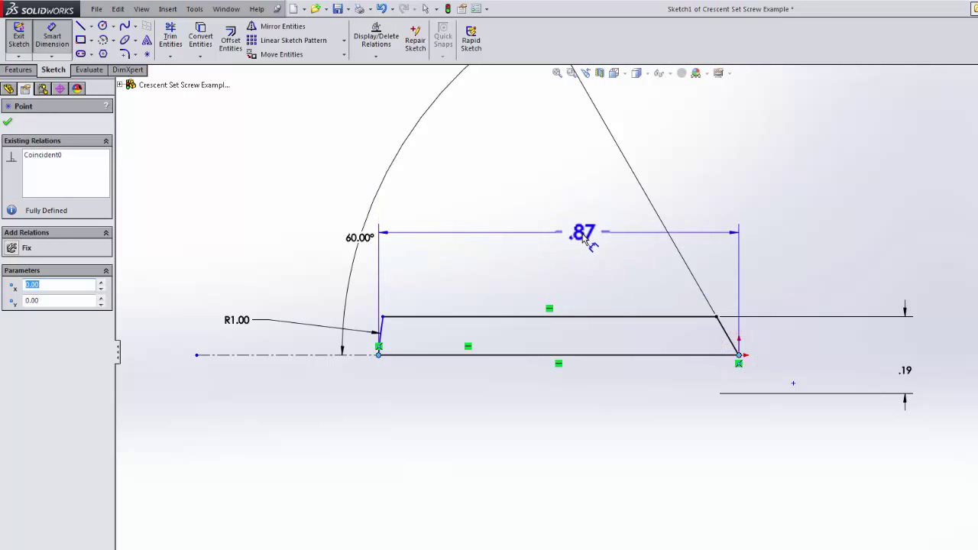
- Set the bottom line's length dimension to .96
{"action": "left_click", "coordinate": [584, 221]}
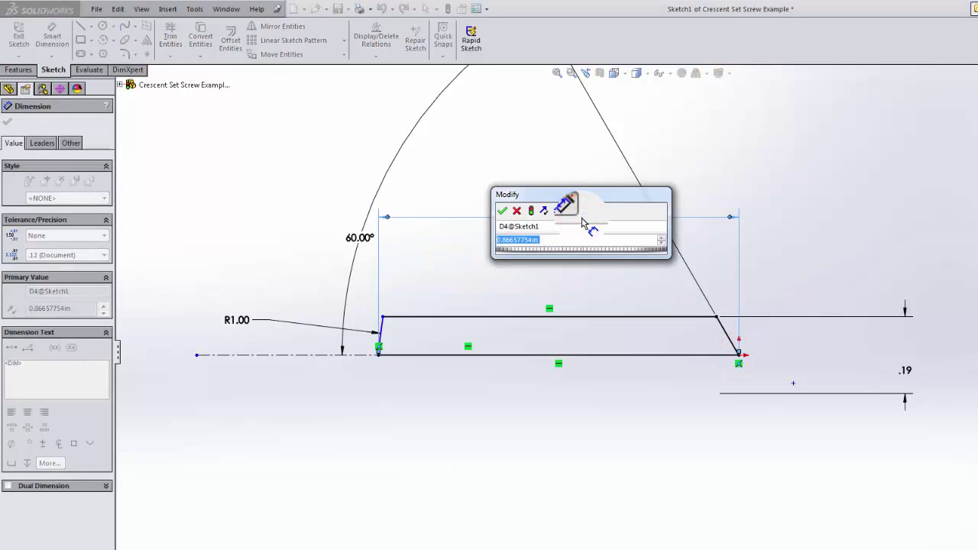
{"action": "type", "text": ".96"}
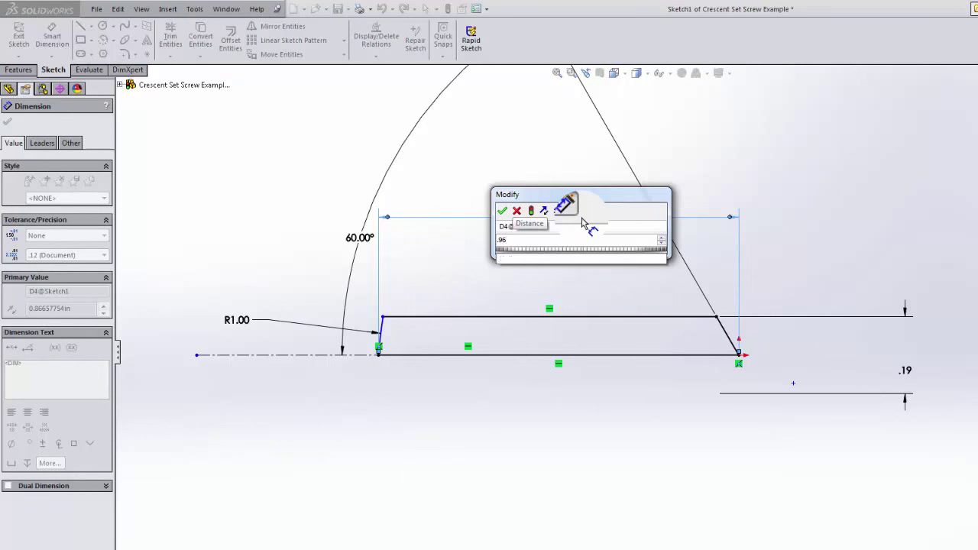
{"action": "key", "text": "Return"}
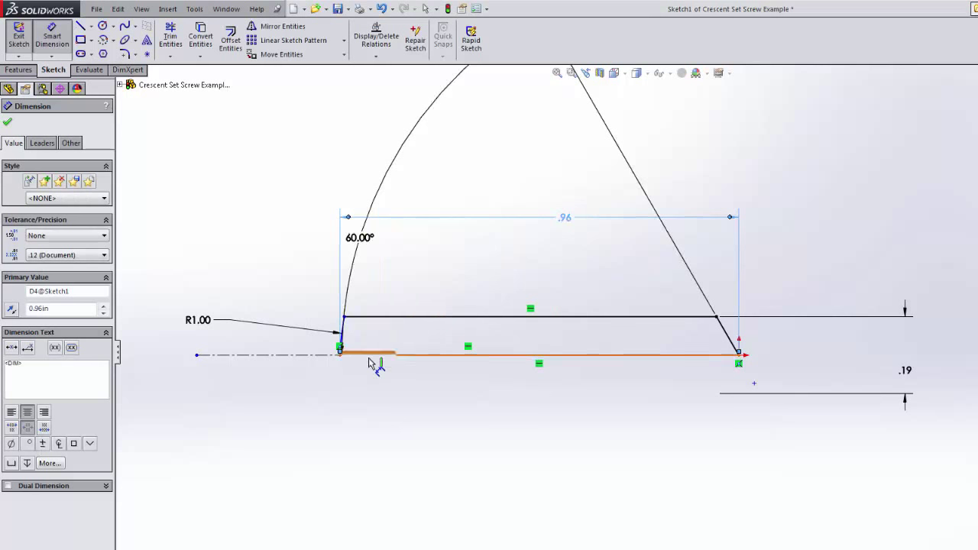
{"action": "scroll", "coordinate": [371, 359], "scroll_direction": "down", "scroll_amount": 4}
{"action": "scroll", "coordinate": [473, 350], "scroll_direction": "up", "scroll_amount": 3}
{"action": "scroll", "coordinate": [504, 360], "scroll_direction": "down", "scroll_amount": 2}
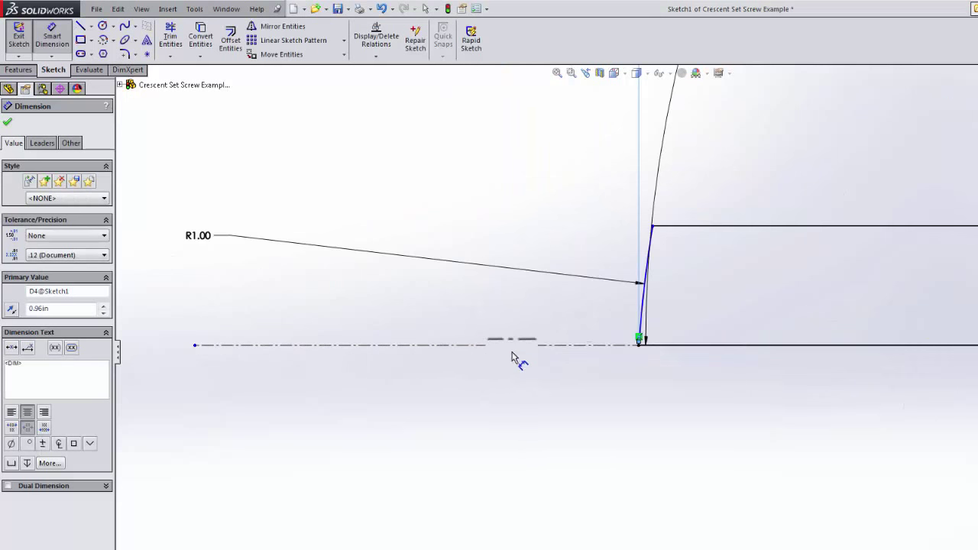
{"action": "scroll", "coordinate": [618, 334], "scroll_direction": "up", "scroll_amount": 2}
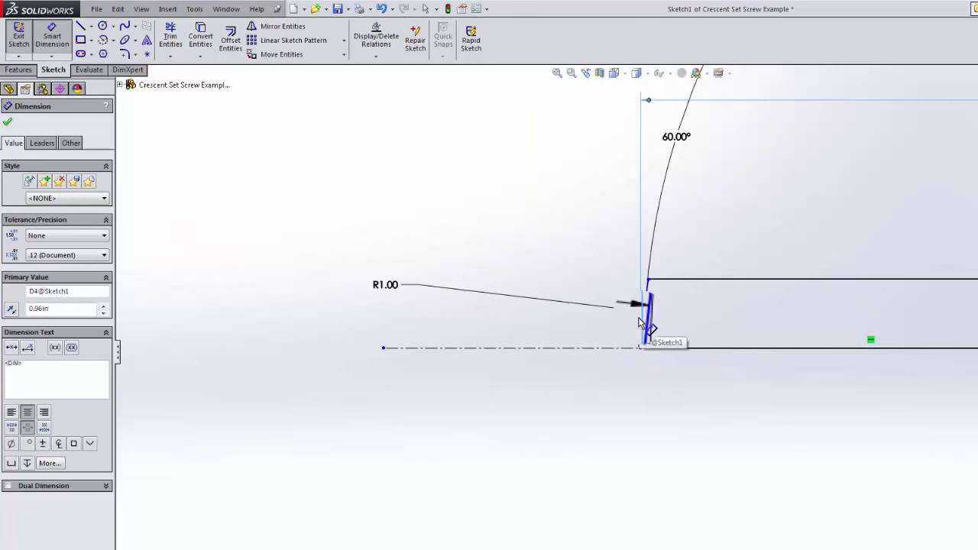
{"action": "key", "text": "Escape"}
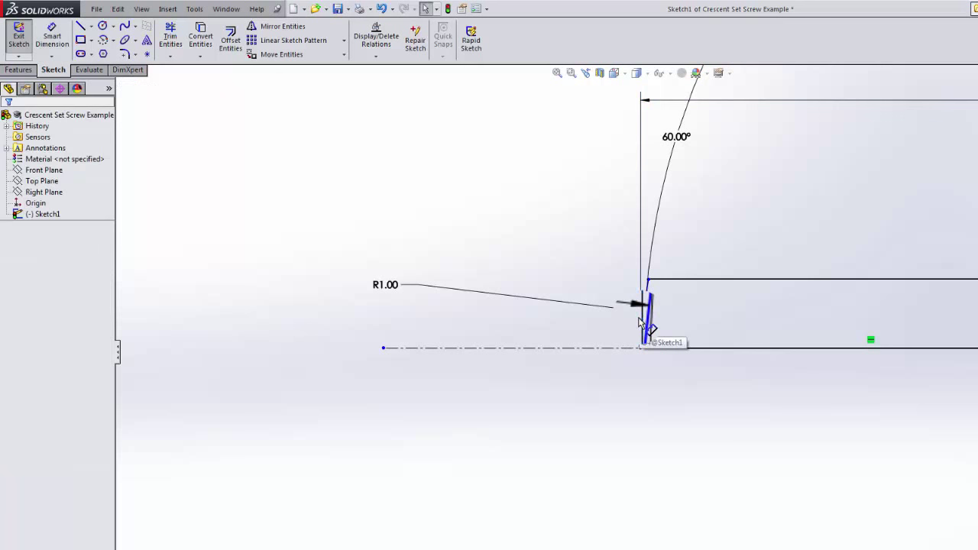
- Slide the arc's top corner point along the top line and fit the profile in view
{"action": "left_click", "coordinate": [648, 280]}
{"action": "left_click_drag", "start_coordinate": [649, 281], "coordinate": [756, 324]}
{"action": "key", "text": "f"}
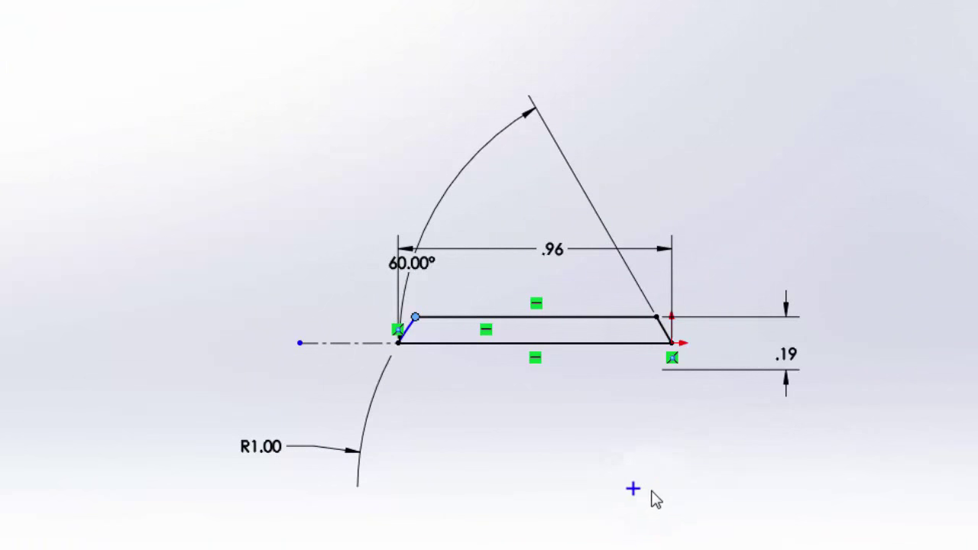
{"action": "left_click_drag", "start_coordinate": [642, 493], "coordinate": [627, 523]}
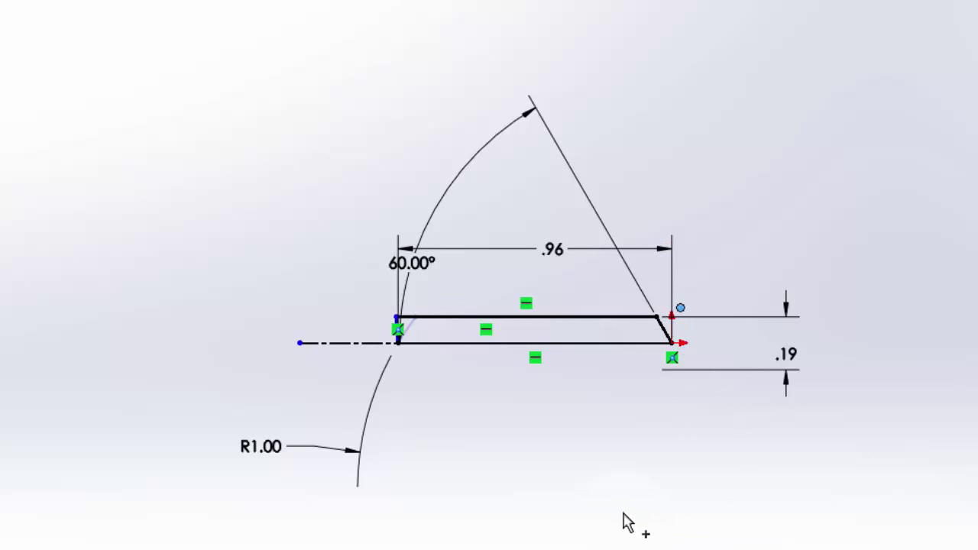
- Make the lower-right corner coincident with the bottom line, fully defining Sketch1, and exit the sketch
{"action": "left_click", "coordinate": [675, 359]}
{"action": "scroll", "coordinate": [674, 359], "scroll_direction": "down", "scroll_amount": 5}
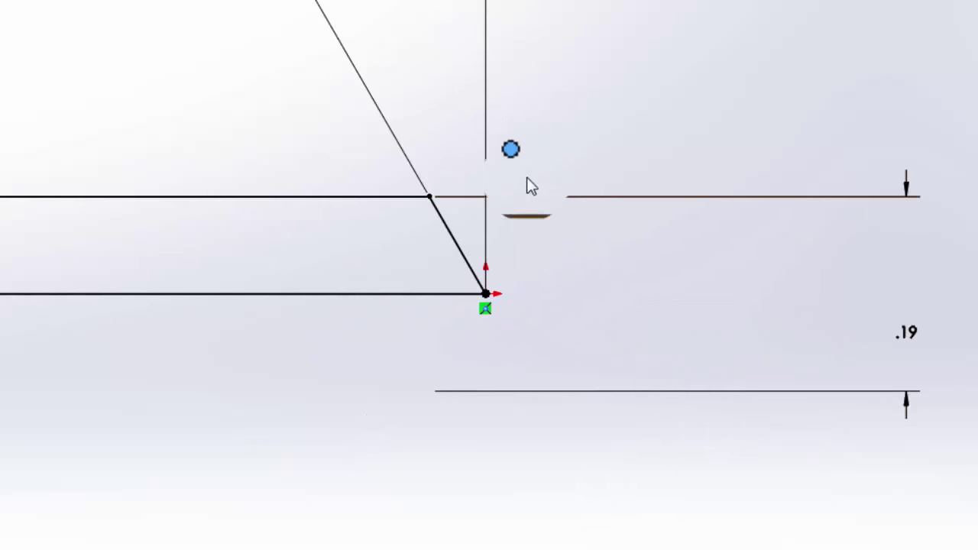
{"action": "left_click", "coordinate": [369, 297]}
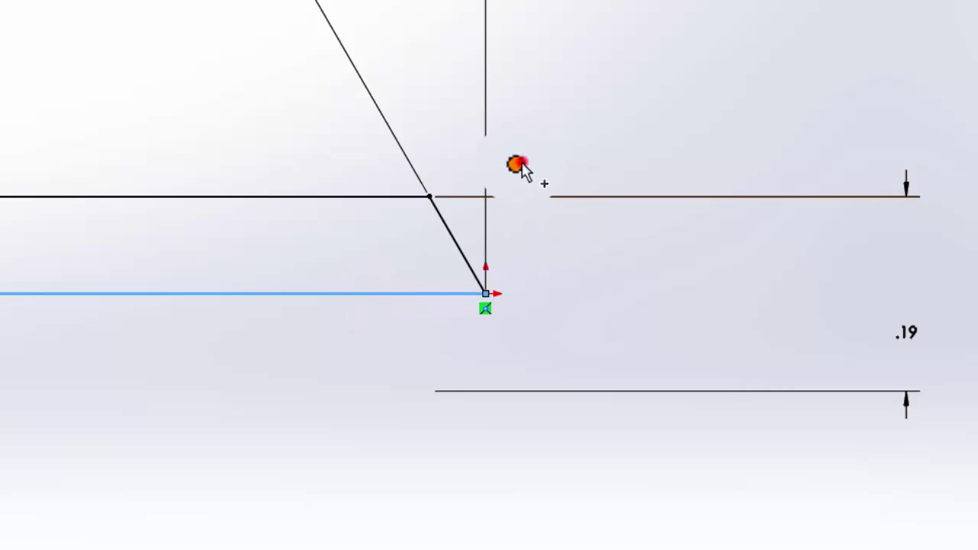
{"action": "left_click", "coordinate": [516, 163], "text": "ctrl"}
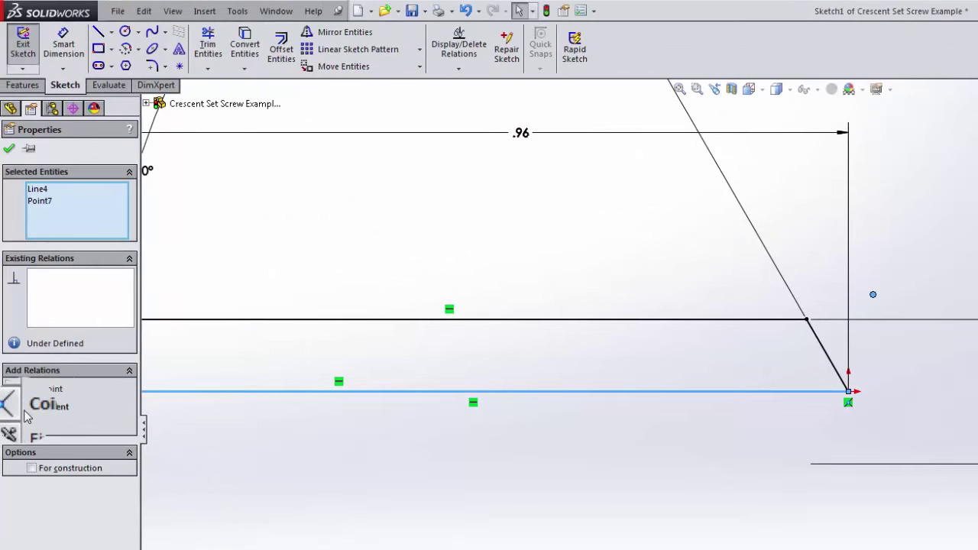
{"action": "left_click", "coordinate": [26, 413]}
{"action": "left_click", "coordinate": [416, 465]}
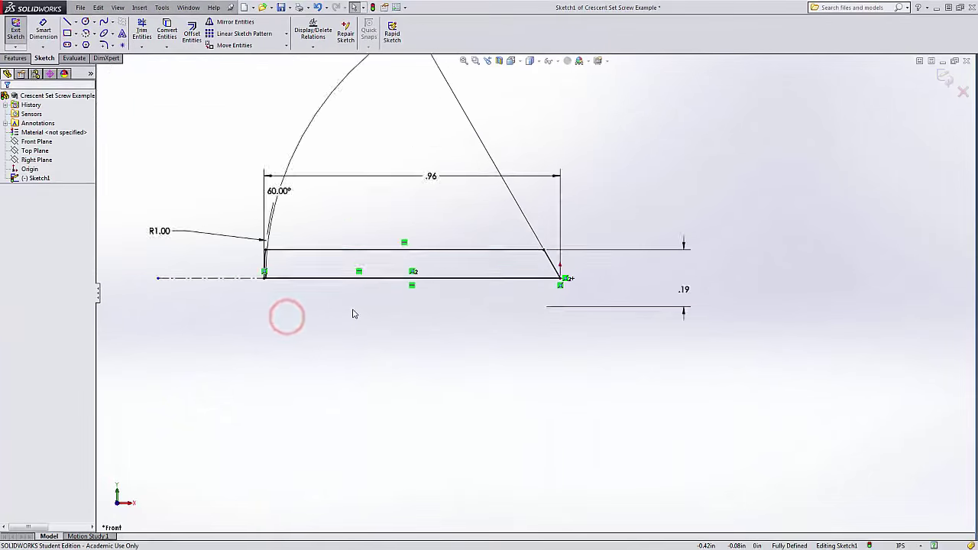
{"action": "scroll", "coordinate": [354, 314], "scroll_direction": "down", "scroll_amount": 5}
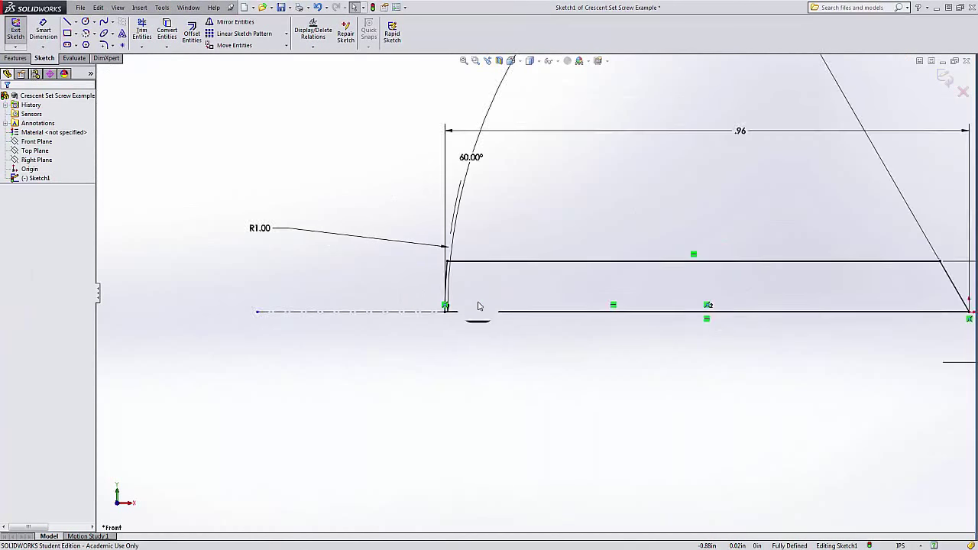
{"action": "scroll", "coordinate": [527, 294], "scroll_direction": "up", "scroll_amount": 4}
{"action": "scroll", "coordinate": [730, 188], "scroll_direction": "down", "scroll_amount": 2}
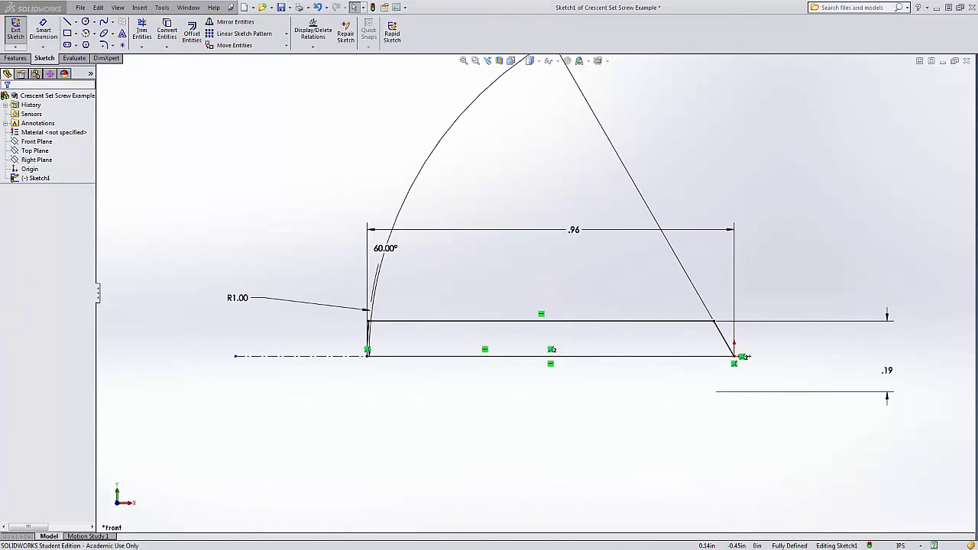
{"action": "left_click", "coordinate": [16, 29]}
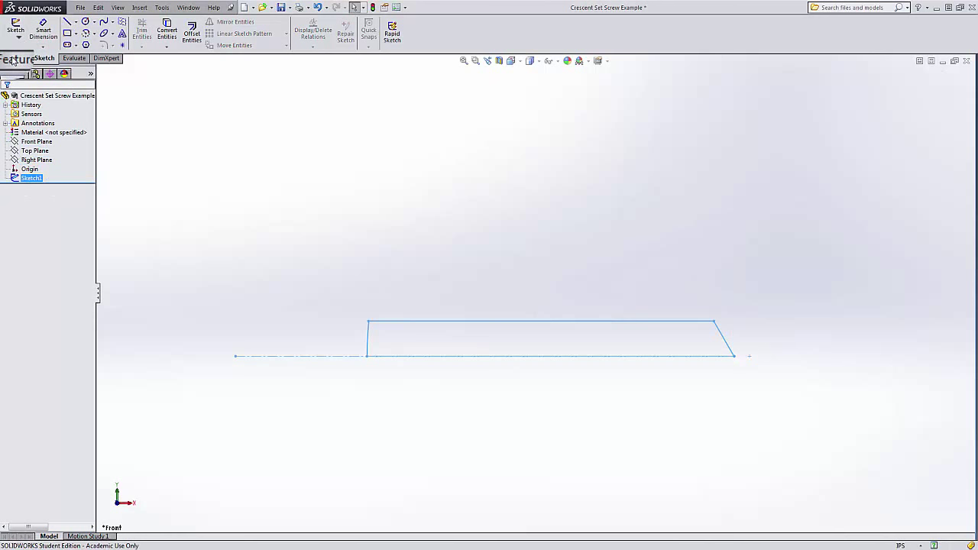
- Revolve Sketch1 a full 360° about the centerline to create Revolve1
{"action": "left_click", "coordinate": [16, 58]}
{"action": "left_click", "coordinate": [52, 33]}
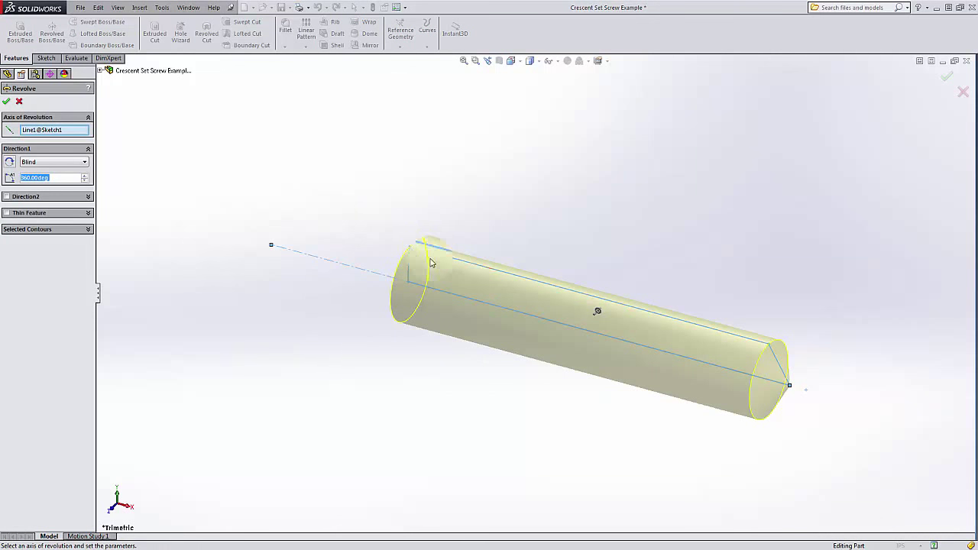
{"action": "left_click", "coordinate": [58, 178]}
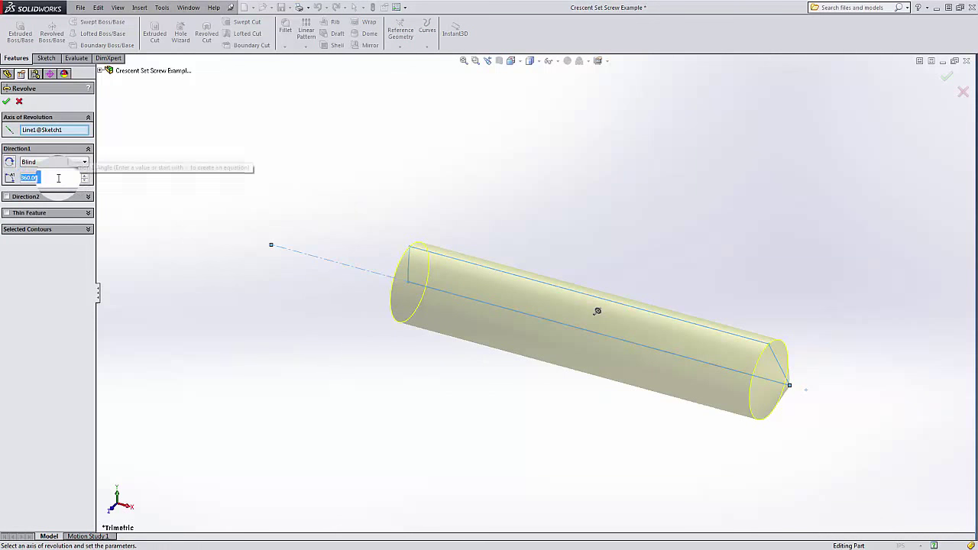
{"action": "middle_click_drag", "start_coordinate": [575, 237], "coordinate": [618, 286]}
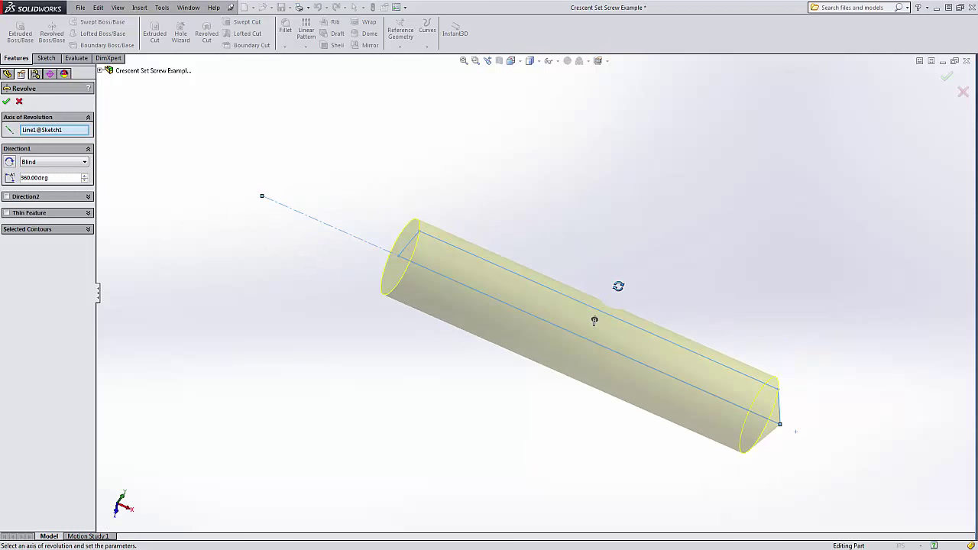
{"action": "left_click", "coordinate": [8, 98]}
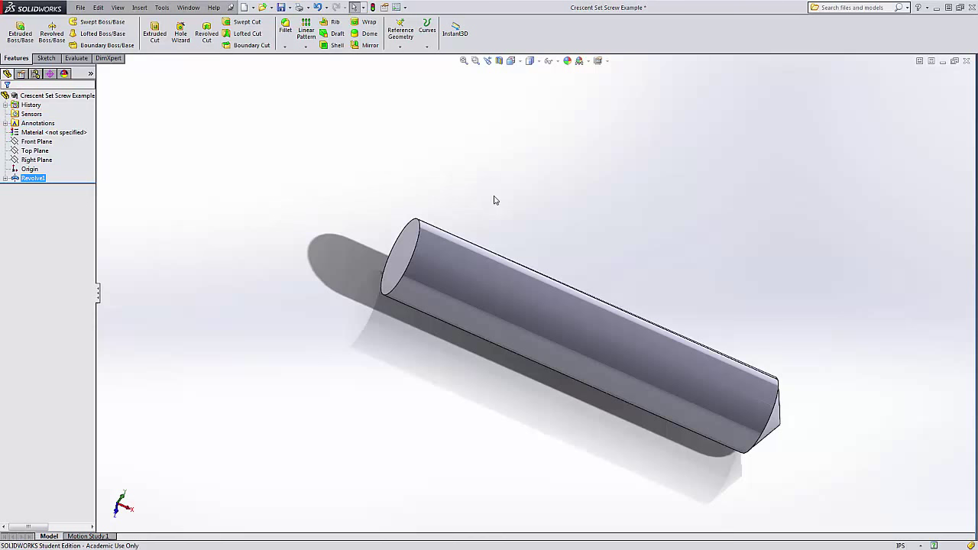
{"action": "middle_click_drag", "start_coordinate": [494, 201], "coordinate": [470, 264]}
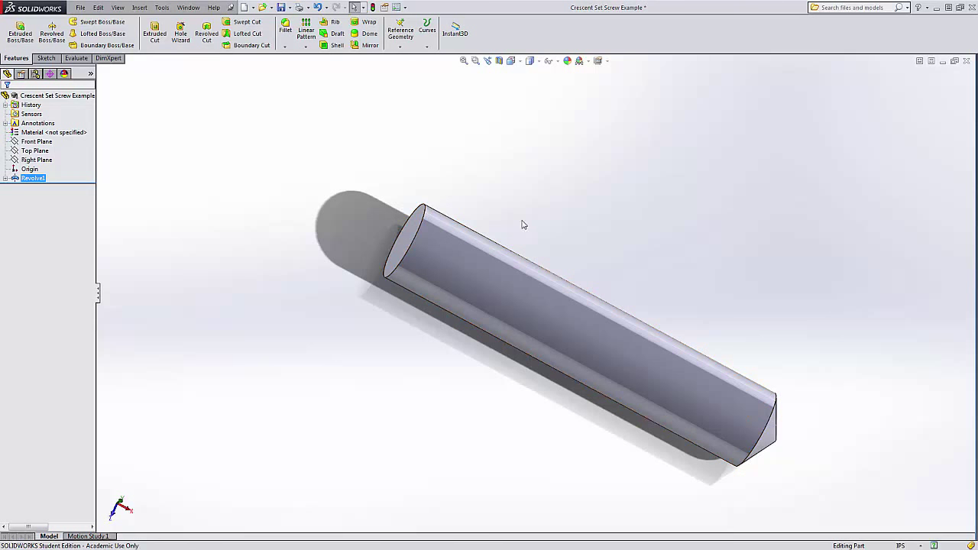
{"action": "middle_click_drag", "start_coordinate": [523, 224], "coordinate": [628, 401]}
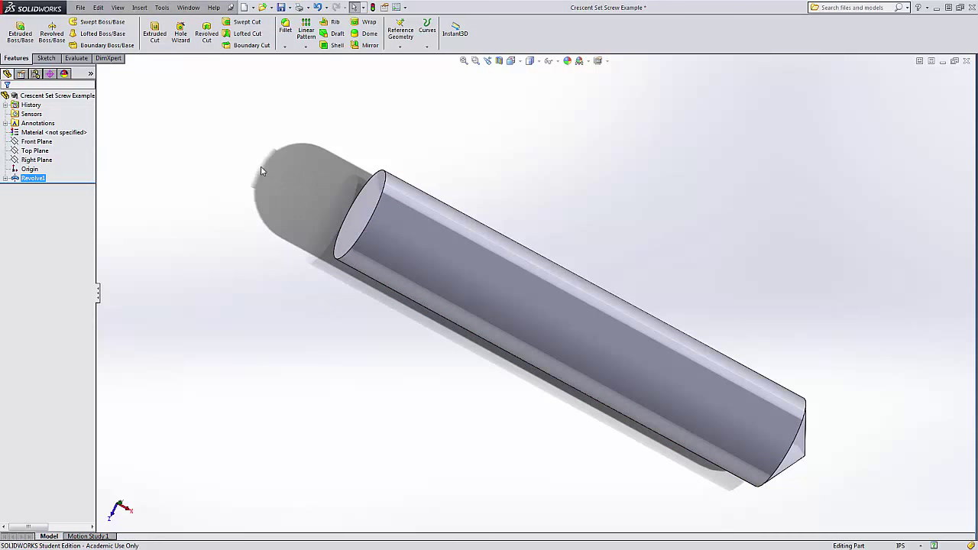
{"action": "left_click", "coordinate": [38, 145]}
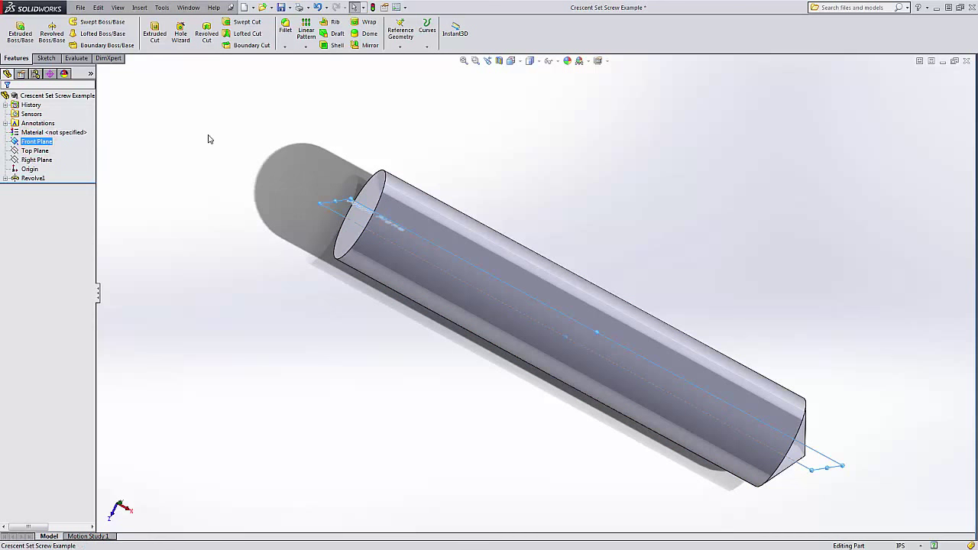
- Open Sketch2 on the Front Plane in Front view and draw a corner rectangle across the body's left end
{"action": "left_click", "coordinate": [46, 58]}
{"action": "left_click", "coordinate": [16, 32]}
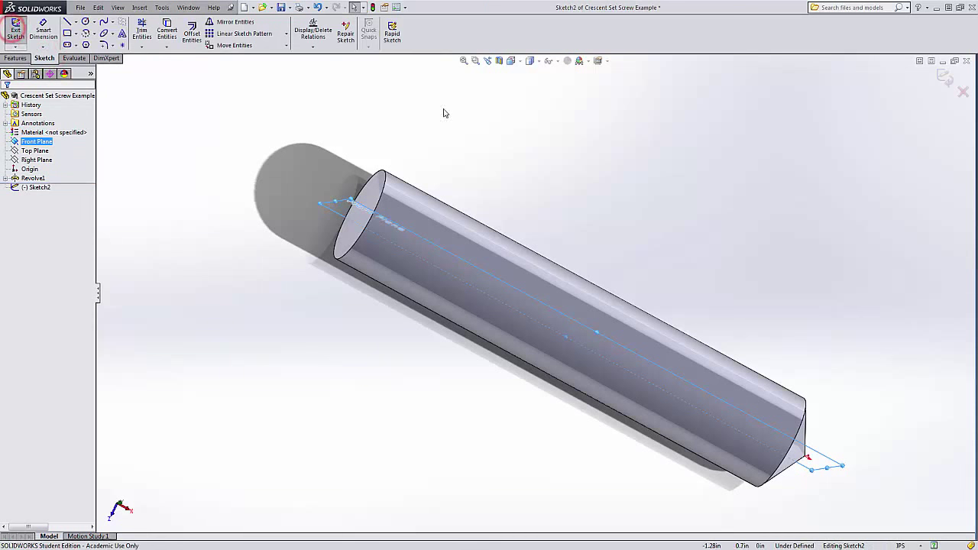
{"action": "left_click", "coordinate": [518, 62]}
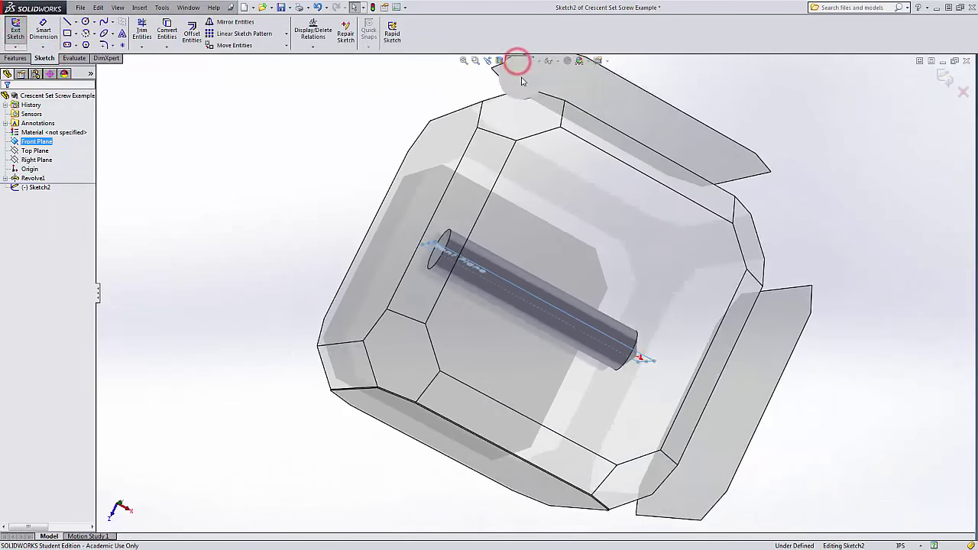
{"action": "left_click", "coordinate": [583, 154]}
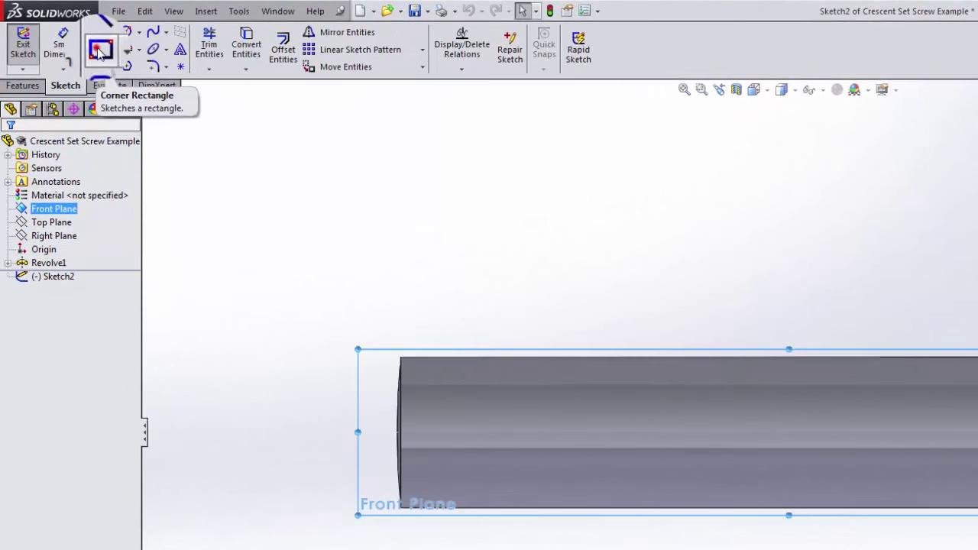
{"action": "left_click", "coordinate": [100, 50]}
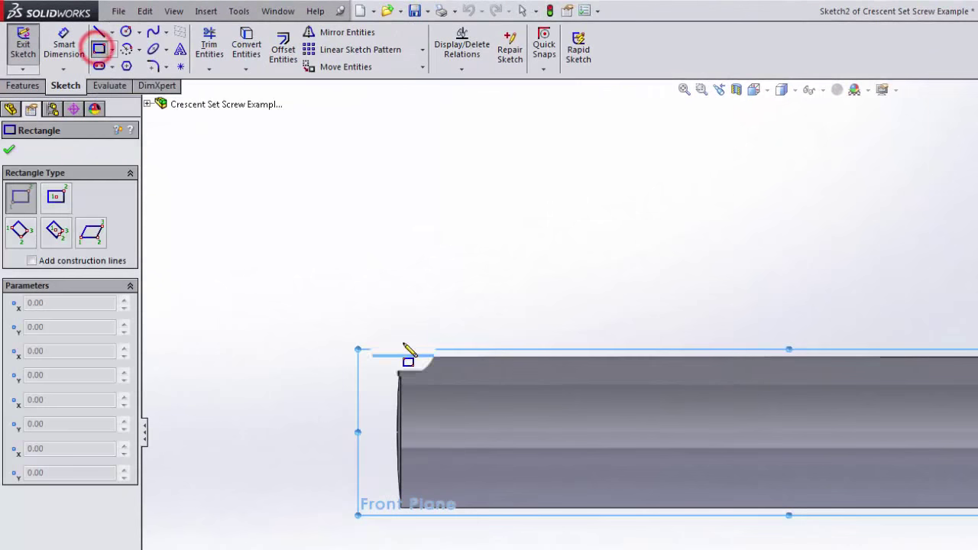
{"action": "scroll", "coordinate": [405, 348], "scroll_direction": "down", "scroll_amount": 5}
{"action": "left_click", "coordinate": [451, 409]}
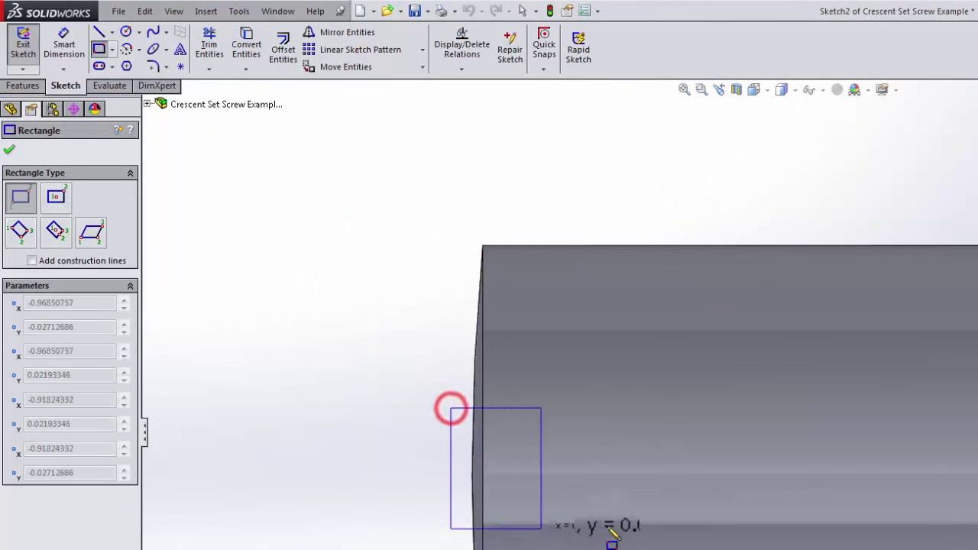
{"action": "left_click", "coordinate": [669, 521]}
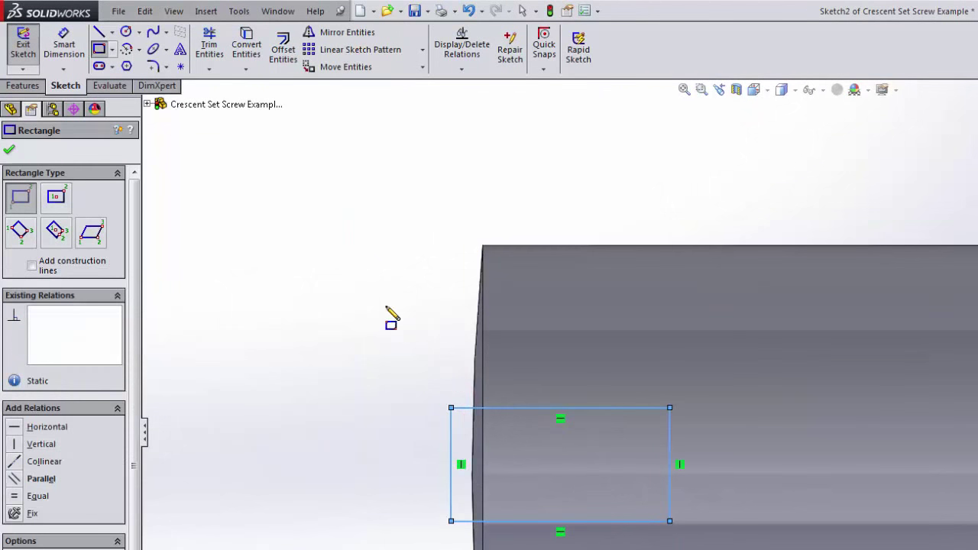
{"action": "key", "text": "Escape"}
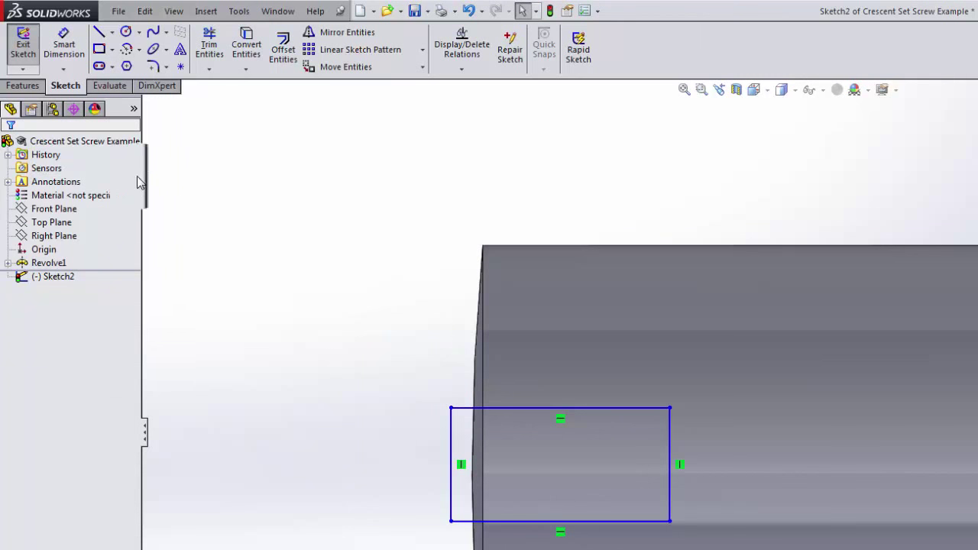
{"action": "left_click", "coordinate": [60, 225]}
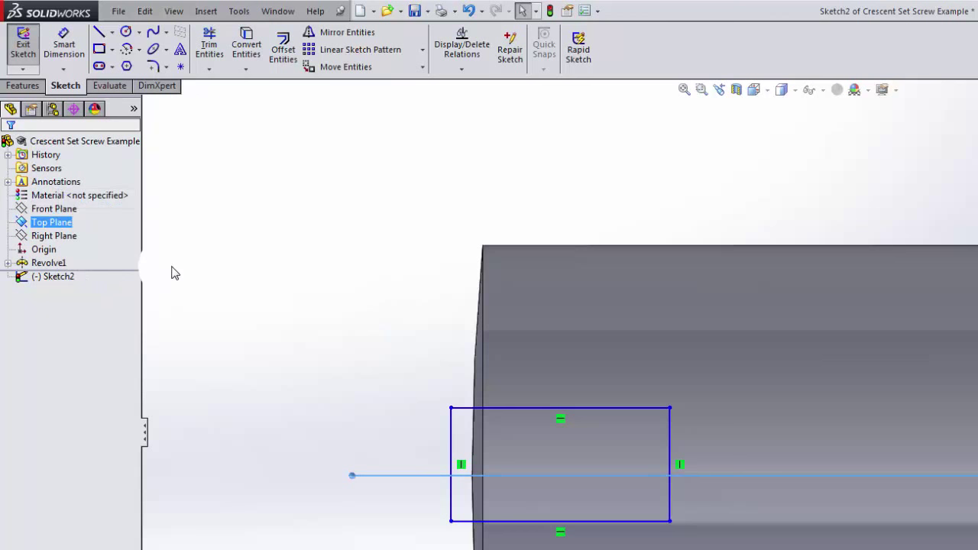
- Try relating the left edge's midpoint to the Top Plane, then dismiss the invalid-relation error
{"action": "left_click", "coordinate": [452, 454], "text": "ctrl"}
{"action": "right_click", "coordinate": [451, 454]}
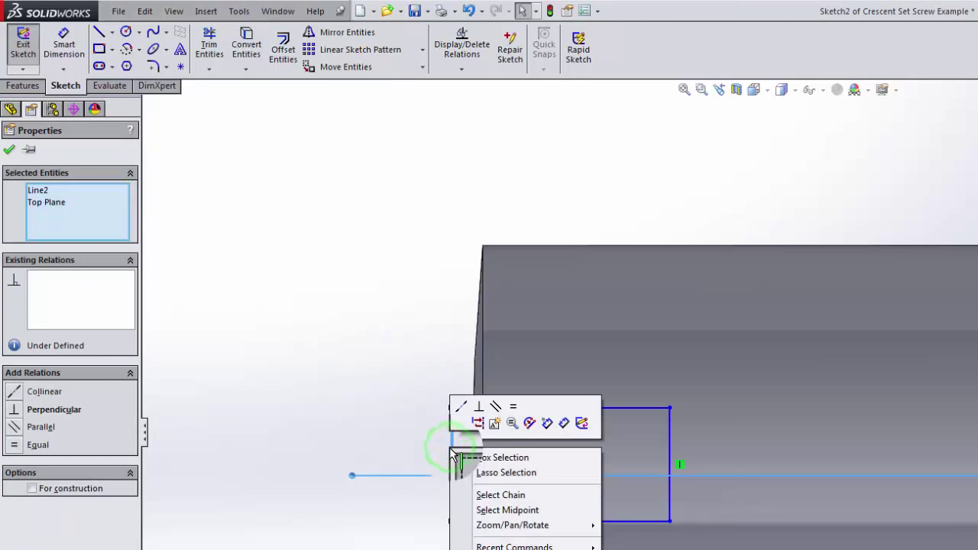
{"action": "left_click", "coordinate": [527, 512]}
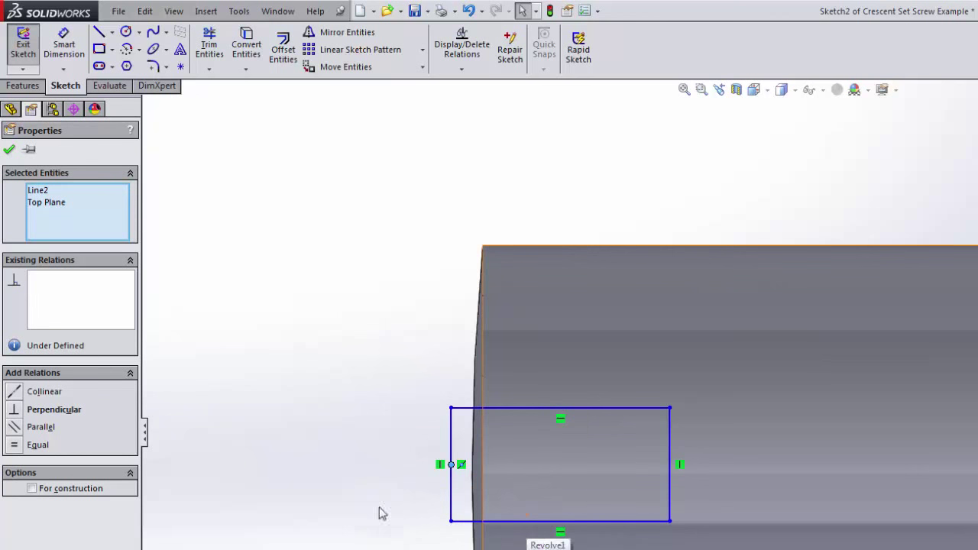
{"action": "left_click", "coordinate": [12, 396]}
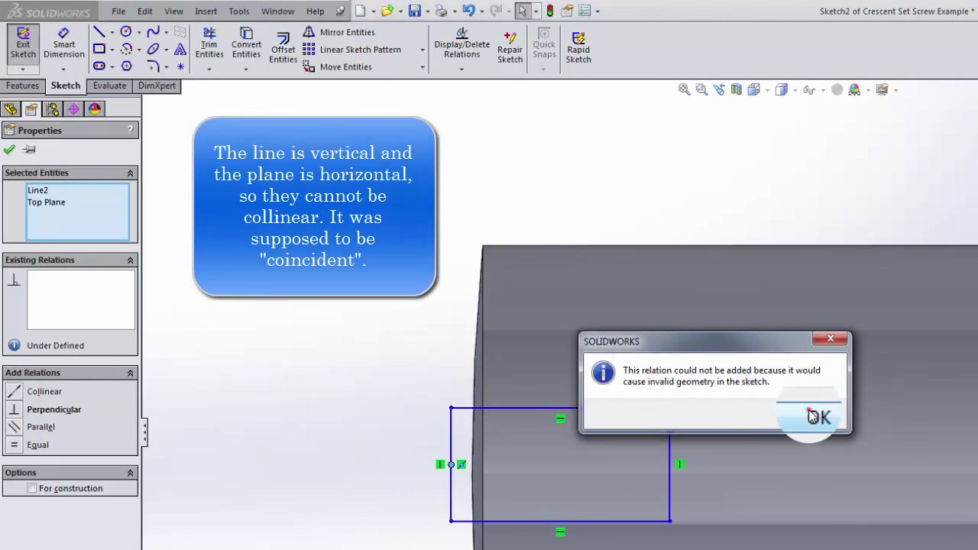
{"action": "left_click", "coordinate": [811, 414]}
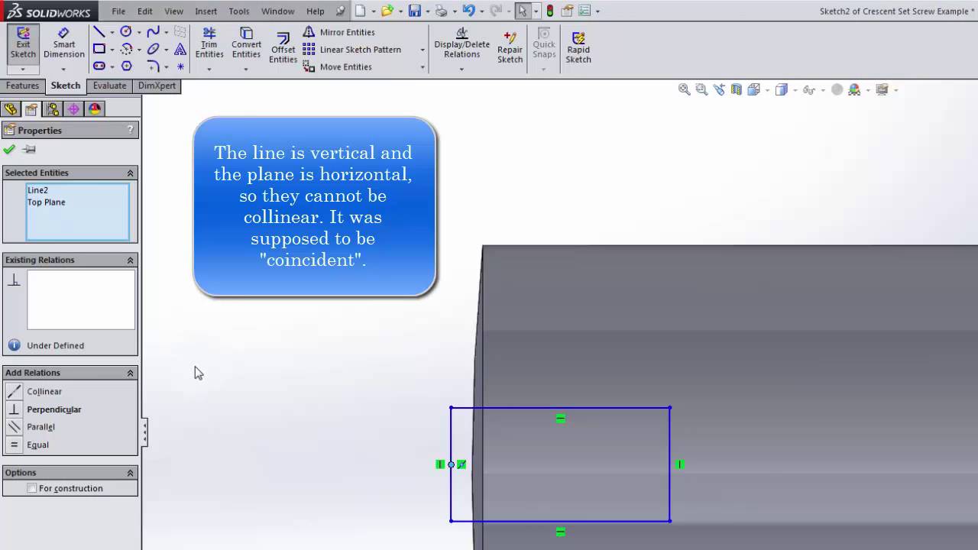
{"action": "left_click", "coordinate": [358, 345]}
{"action": "left_click", "coordinate": [456, 438]}
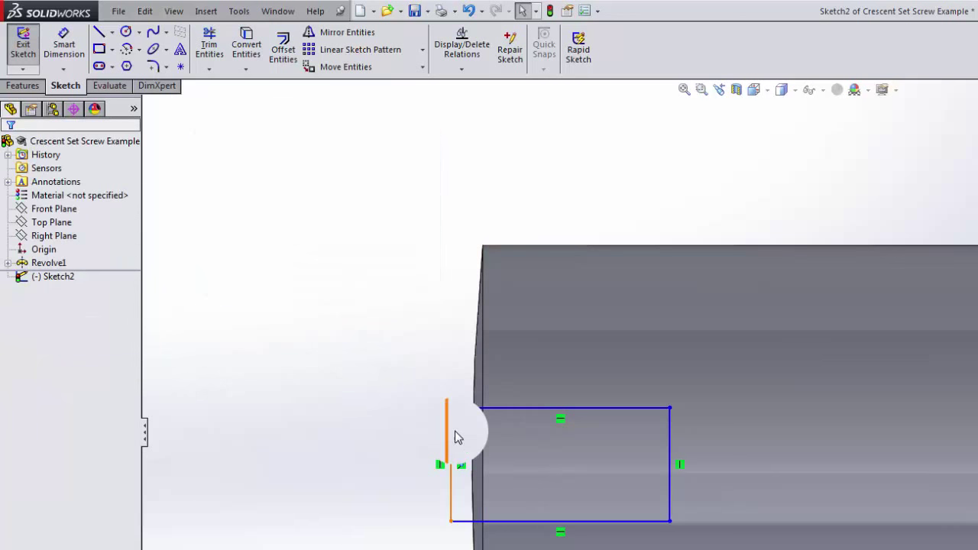
- Make the rectangle's left-edge midpoint coincident with the Top Plane
{"action": "right_click", "coordinate": [456, 433]}
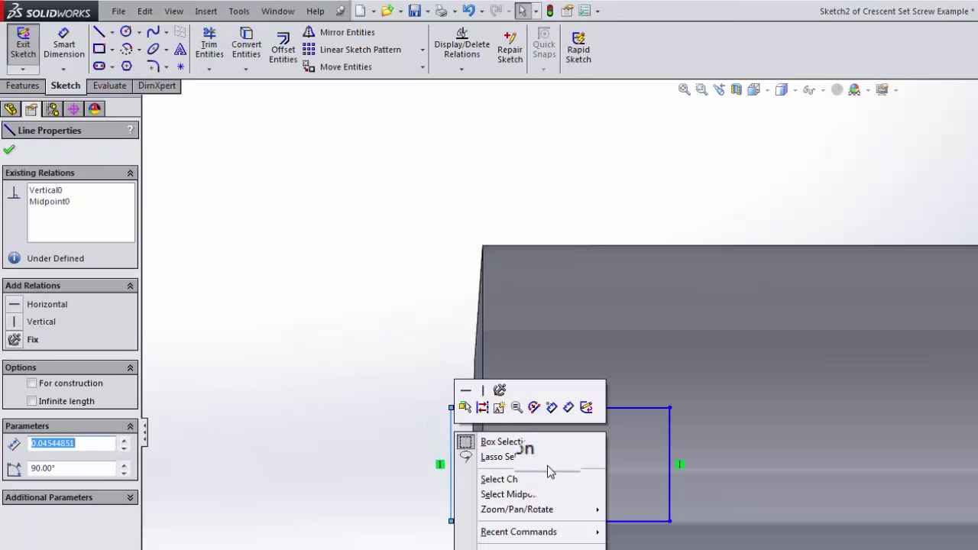
{"action": "left_click", "coordinate": [543, 496]}
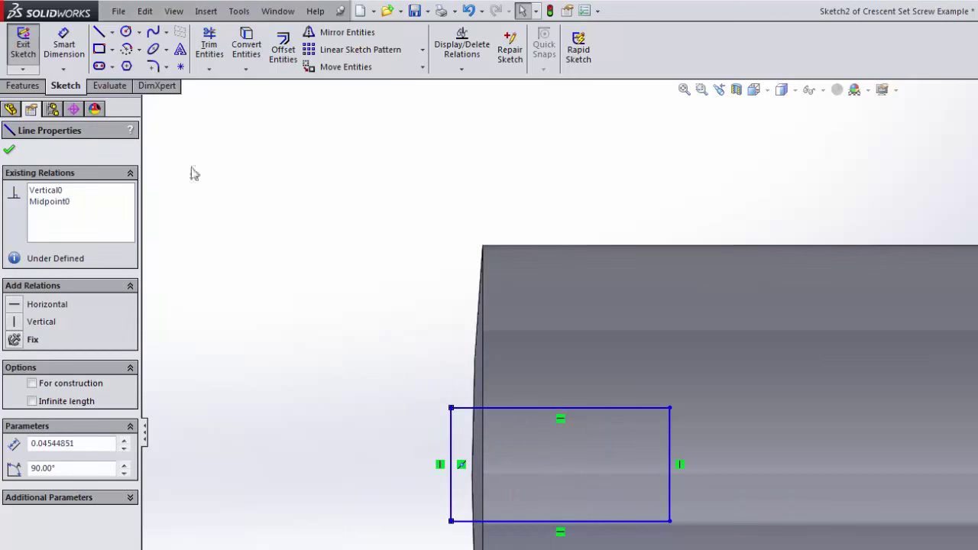
{"action": "left_click", "coordinate": [10, 108]}
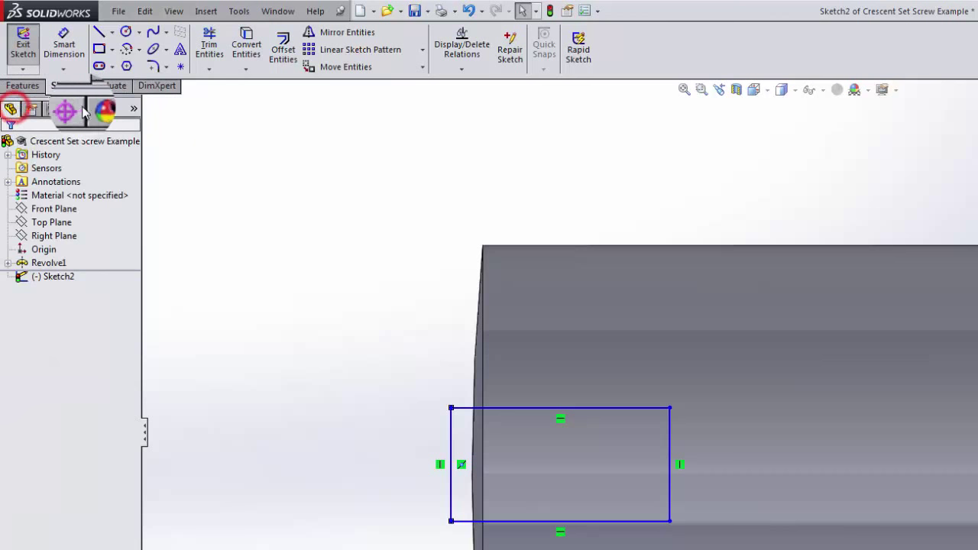
{"action": "left_click", "coordinate": [58, 223]}
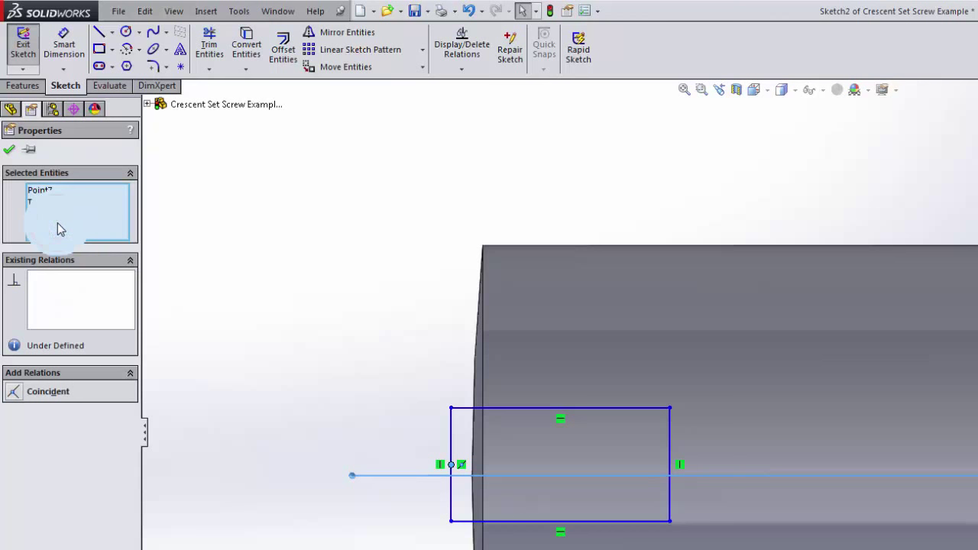
{"action": "left_click", "coordinate": [15, 391]}
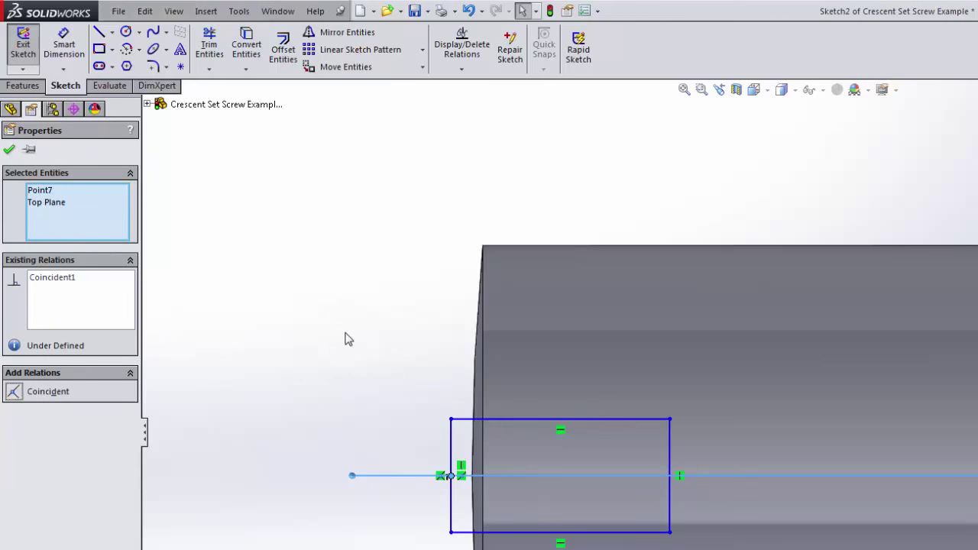
{"action": "left_click", "coordinate": [321, 334]}
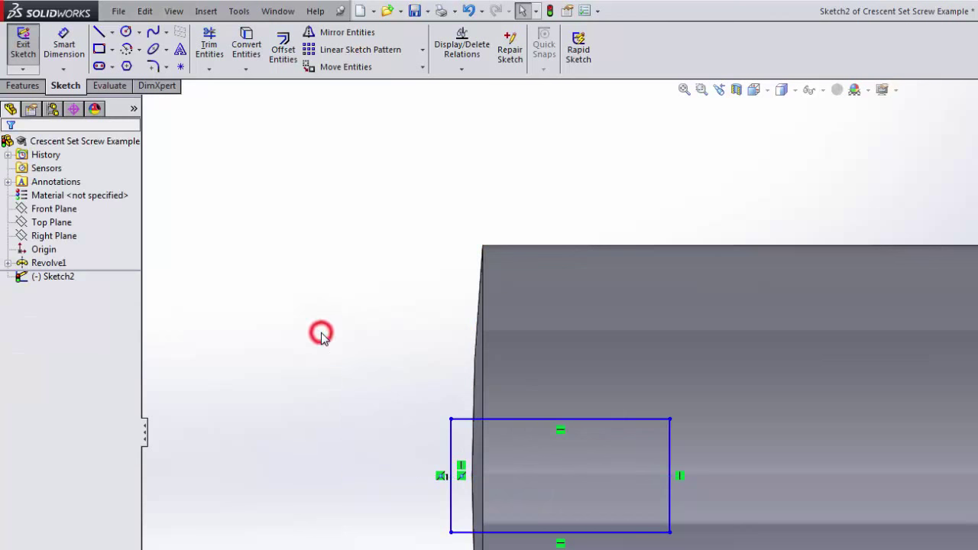
- Reshape the rectangle and make its left edge tangent to the part's end silhouette edge
{"action": "left_click_drag", "start_coordinate": [671, 420], "coordinate": [824, 408]}
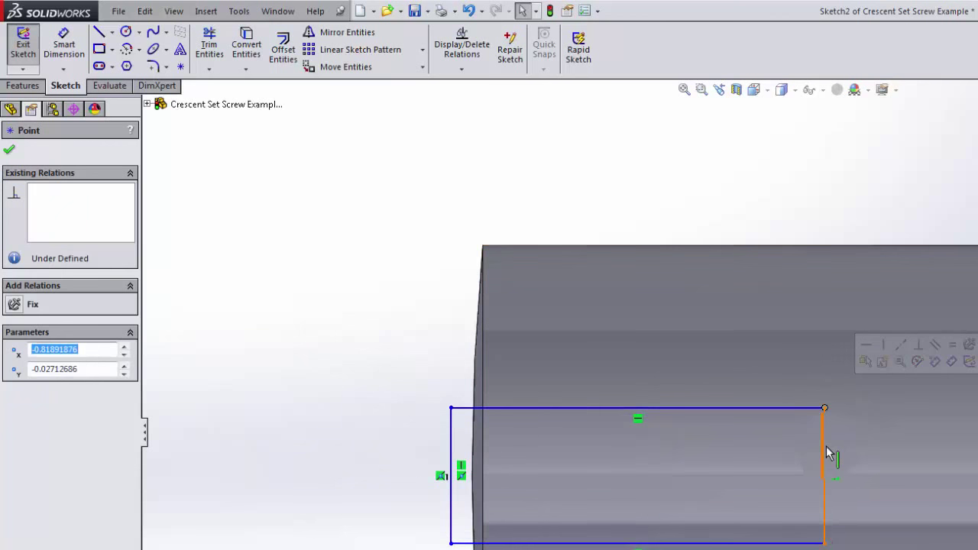
{"action": "left_click_drag", "start_coordinate": [825, 445], "coordinate": [761, 463]}
{"action": "mouse_move", "coordinate": [451, 456]}
{"action": "left_mouse_down"}
{"action": "mouse_move", "coordinate": [470, 420]}
{"action": "mouse_move", "coordinate": [448, 448]}
{"action": "mouse_move", "coordinate": [457, 455]}
{"action": "left_mouse_up"}
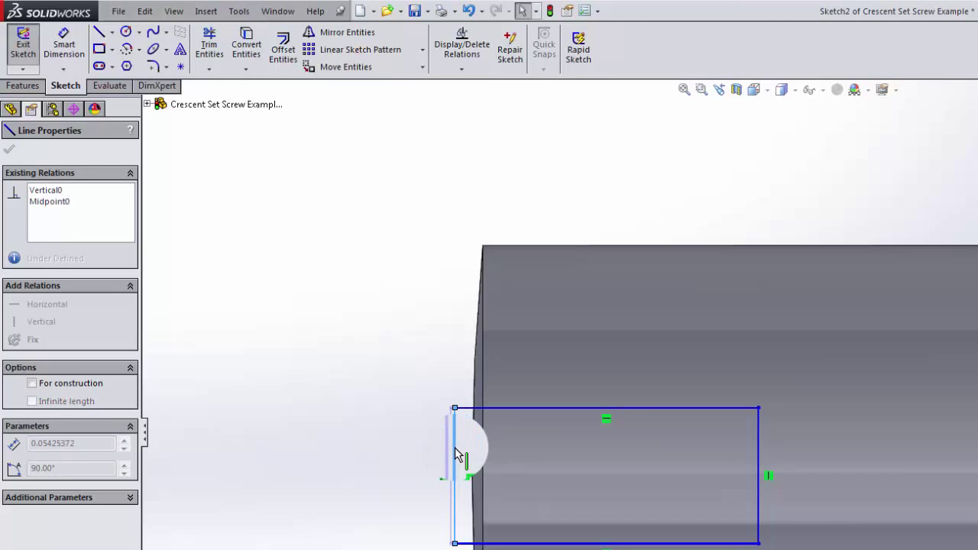
{"action": "left_click", "coordinate": [456, 455]}
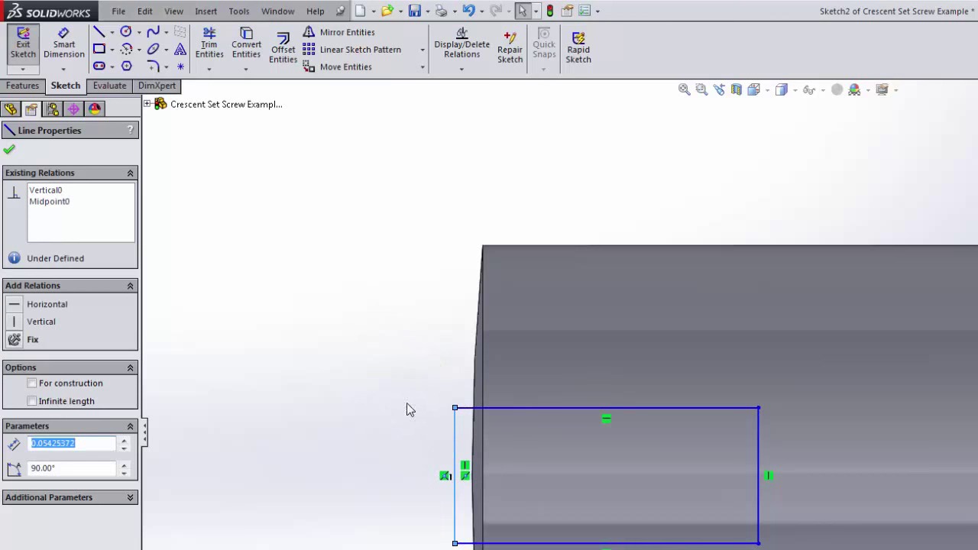
{"action": "left_click_drag", "start_coordinate": [455, 408], "coordinate": [475, 393]}
{"action": "left_click", "coordinate": [474, 382], "text": "ctrl"}
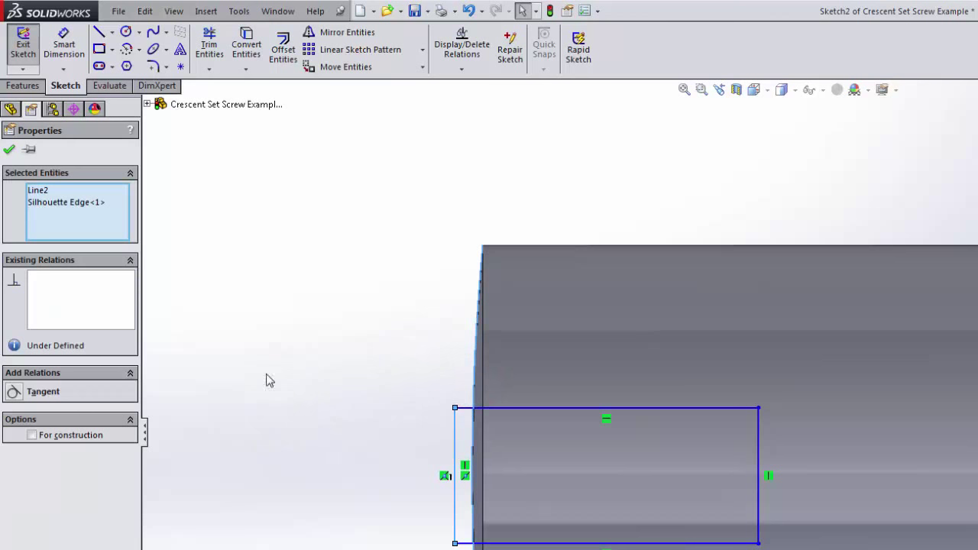
{"action": "left_click", "coordinate": [16, 392]}
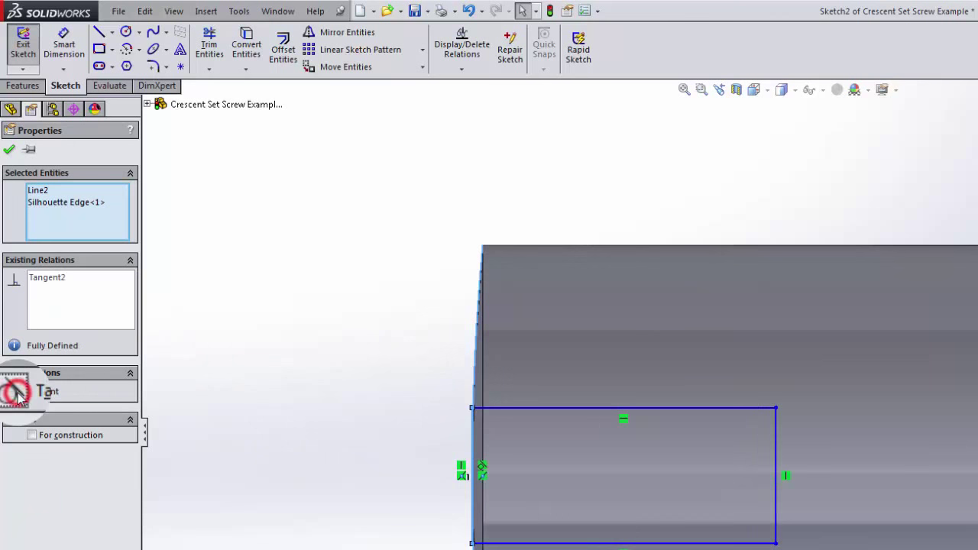
{"action": "left_click", "coordinate": [401, 424]}
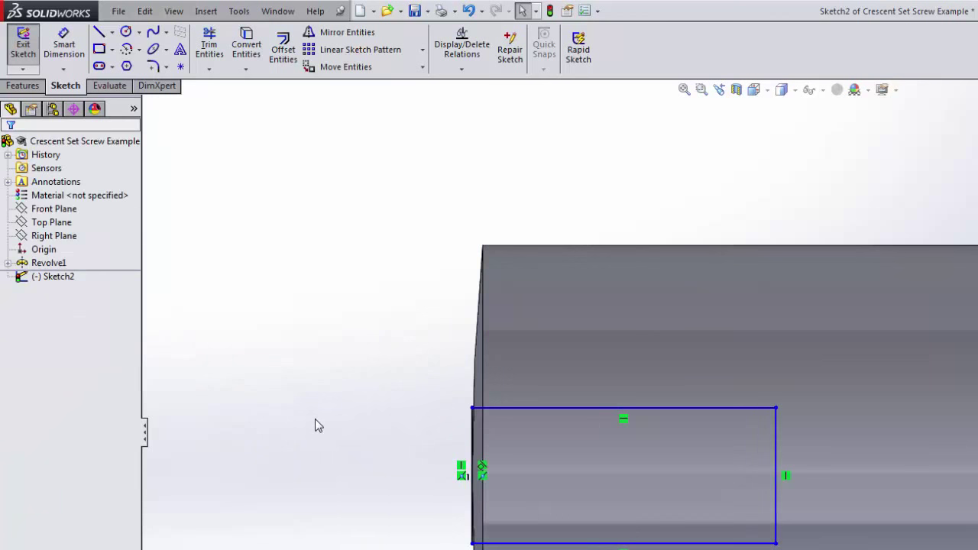
- Dimension the rectangle's top edge 0.08 in wide and its left edge 0.043 in tall
{"action": "left_click", "coordinate": [63, 44]}
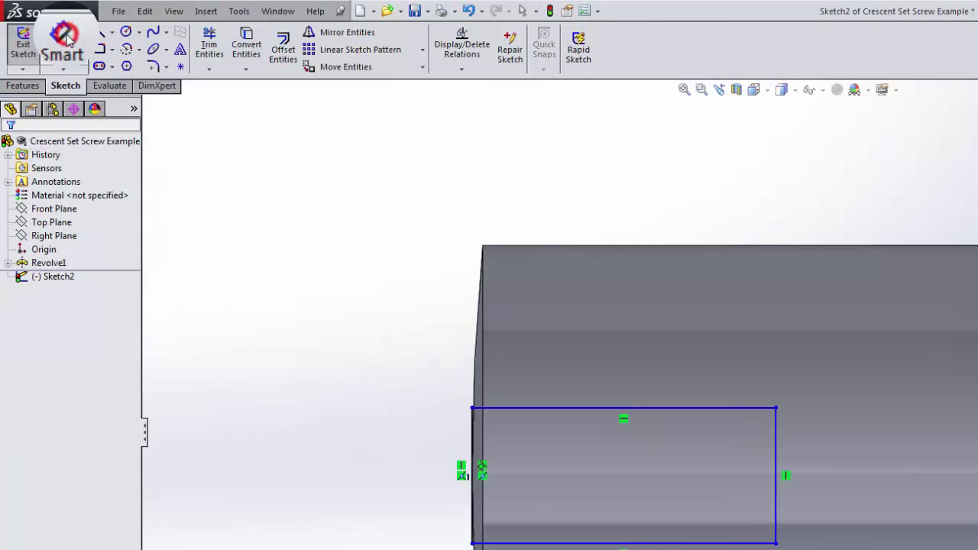
{"action": "left_click", "coordinate": [604, 409]}
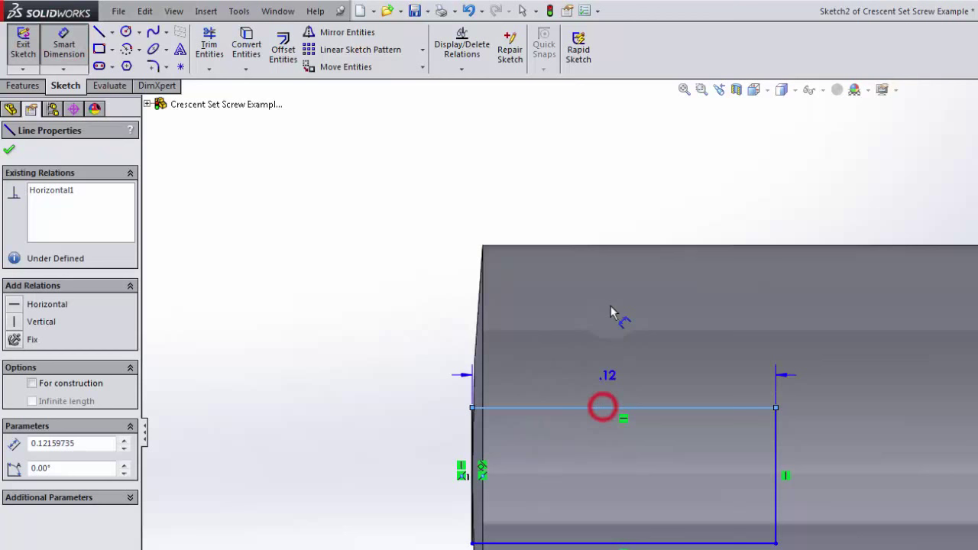
{"action": "left_click", "coordinate": [617, 183]}
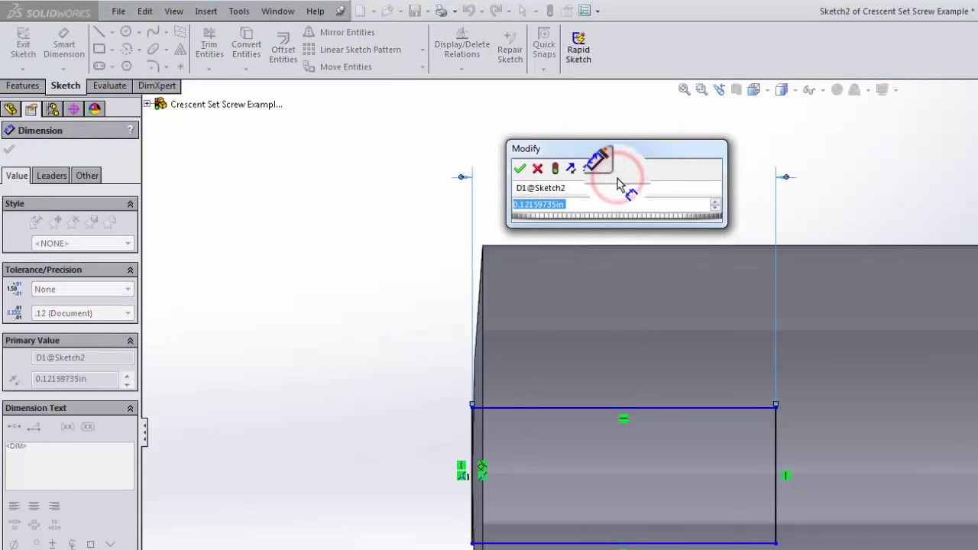
{"action": "type", "text": ".08"}
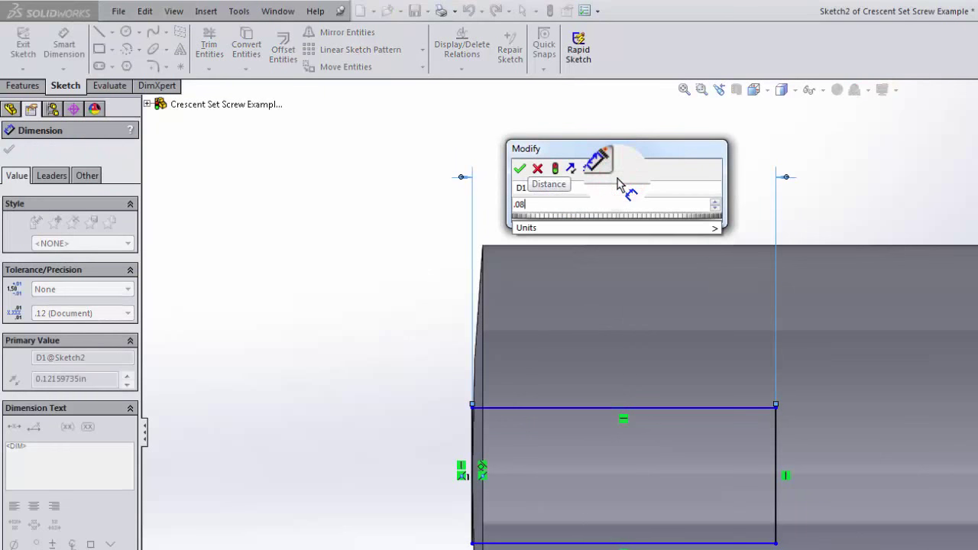
{"action": "key", "text": "Return"}
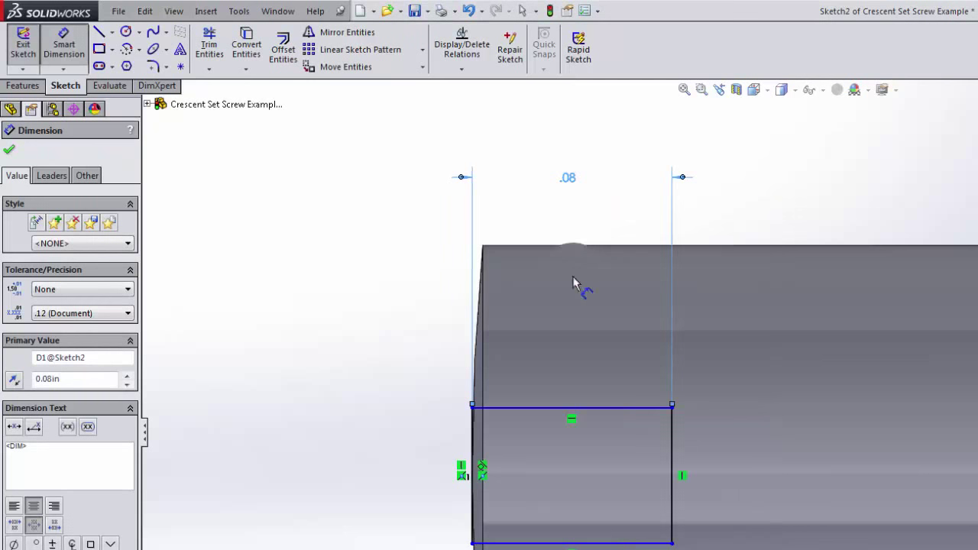
{"action": "left_click", "coordinate": [471, 438]}
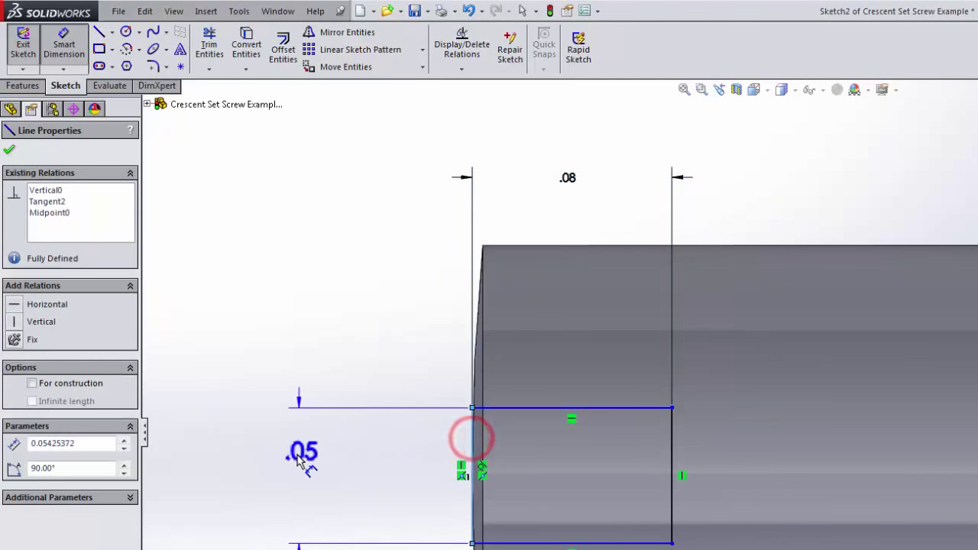
{"action": "left_click", "coordinate": [297, 461]}
{"action": "type", "text": ".0"}
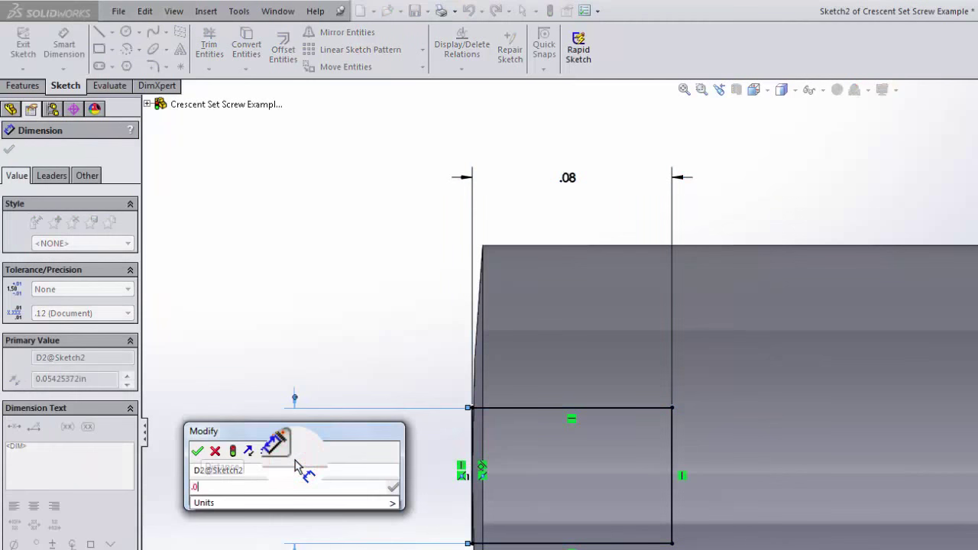
{"action": "type", "text": "43"}
{"action": "key", "text": "Return"}
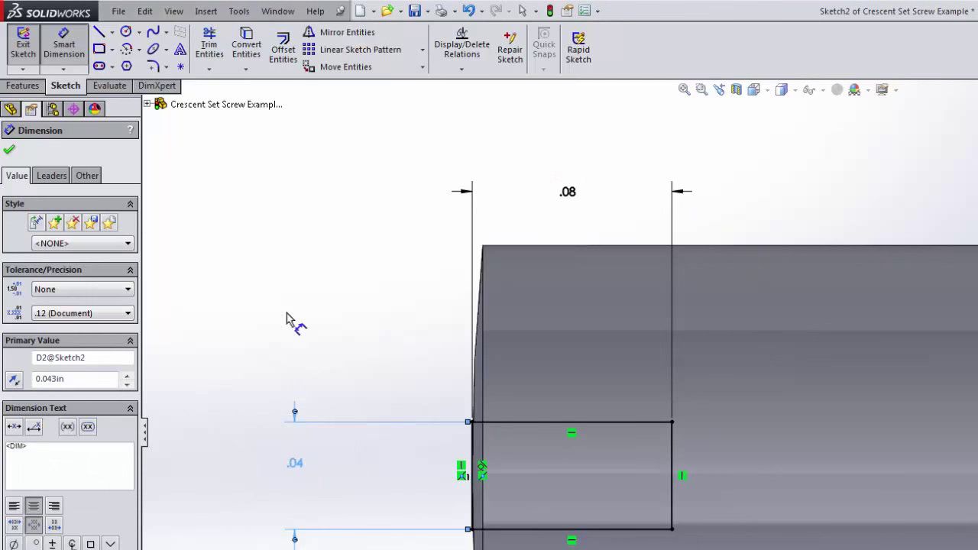
{"action": "left_click", "coordinate": [16, 157]}
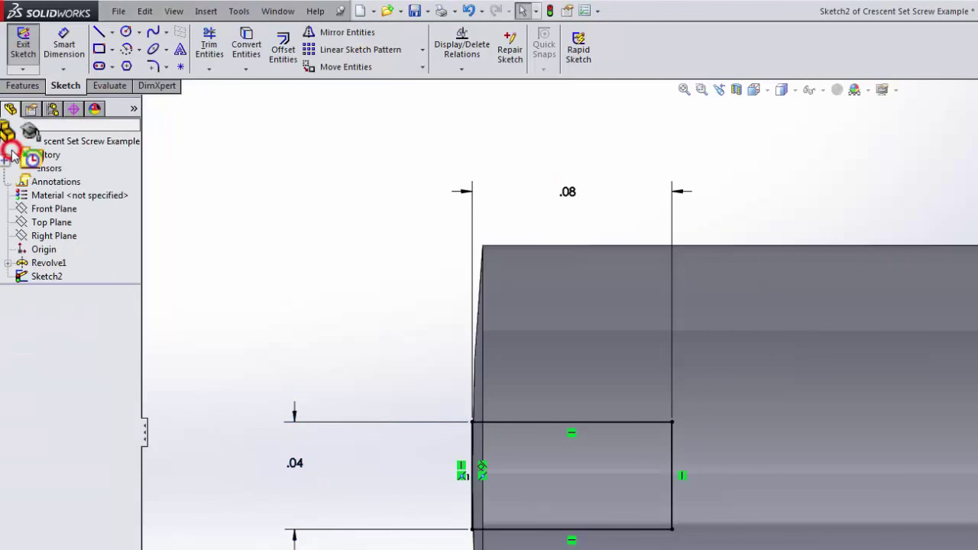
- Exit Sketch2 and extrude-cut it Through All - Both, creating Cut-Extrude1
{"action": "left_click", "coordinate": [19, 47]}
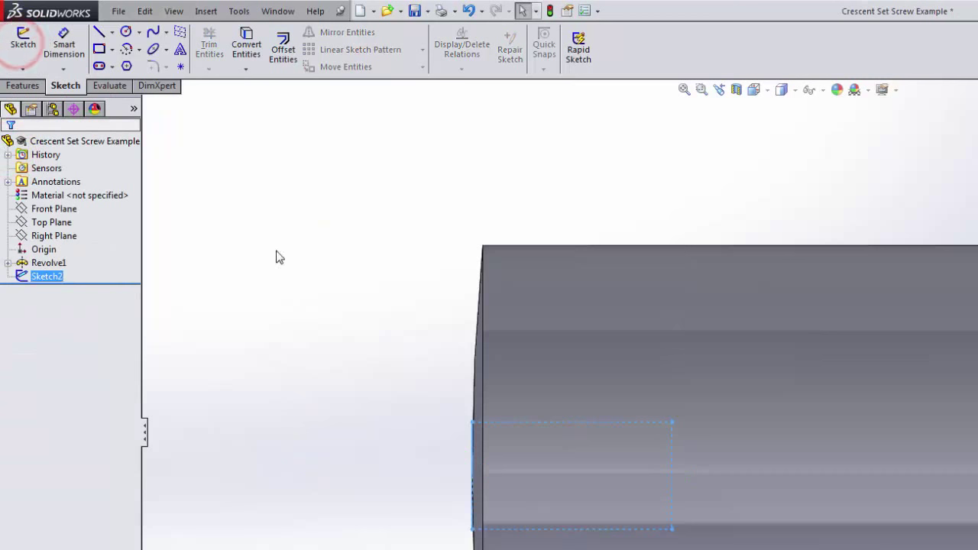
{"action": "mouse_move", "coordinate": [277, 257]}
{"action": "middle_mouse_down"}
{"action": "mouse_move", "coordinate": [325, 351]}
{"action": "mouse_move", "coordinate": [319, 316]}
{"action": "middle_mouse_up"}
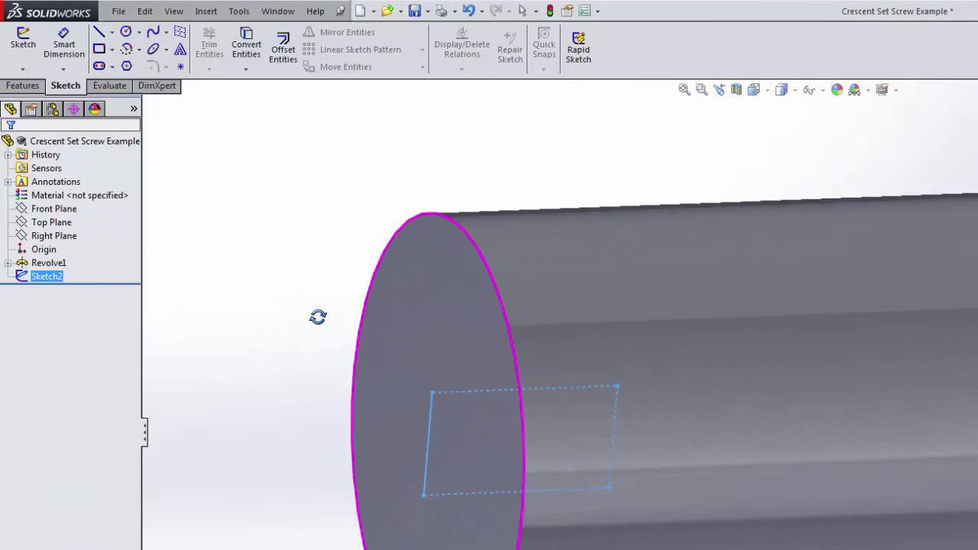
{"action": "left_click", "coordinate": [246, 258]}
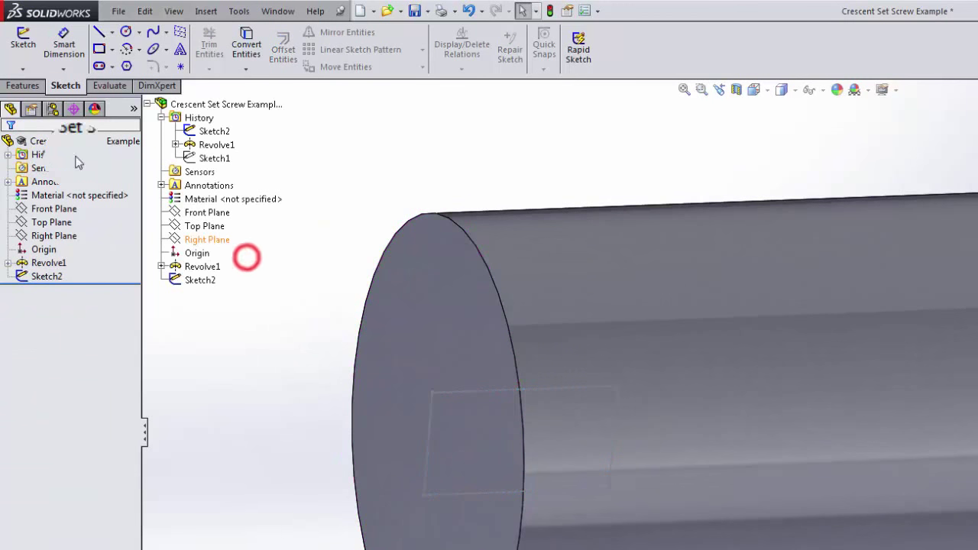
{"action": "left_click", "coordinate": [32, 90]}
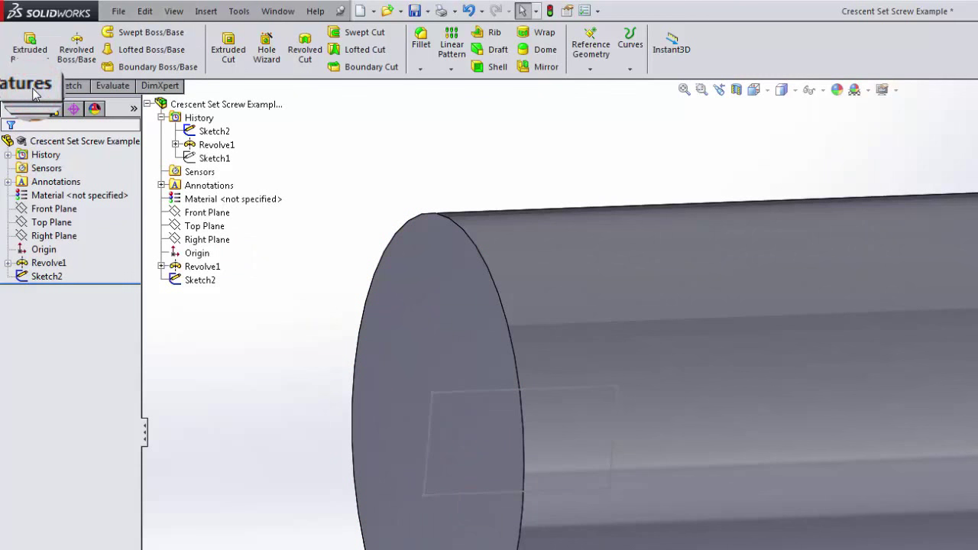
{"action": "left_click", "coordinate": [237, 46]}
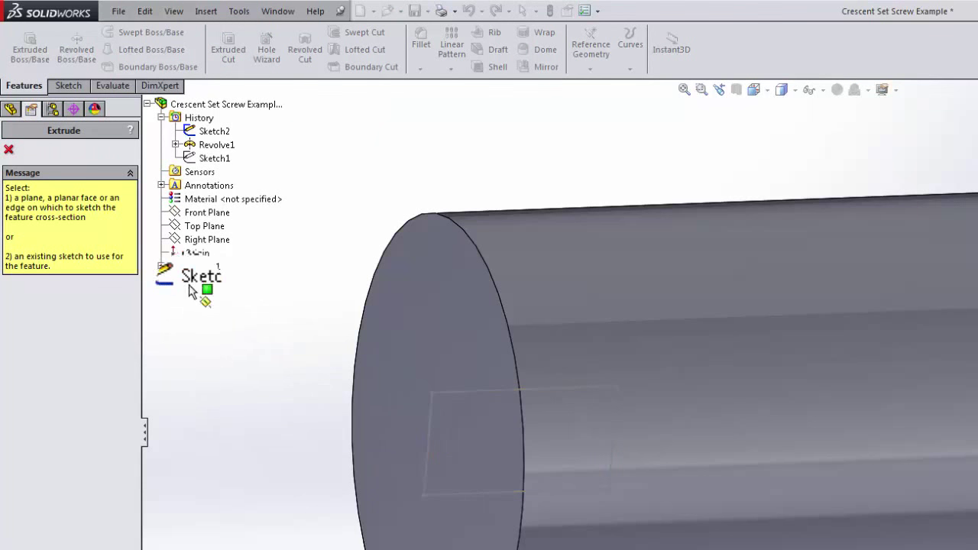
{"action": "left_click", "coordinate": [195, 283]}
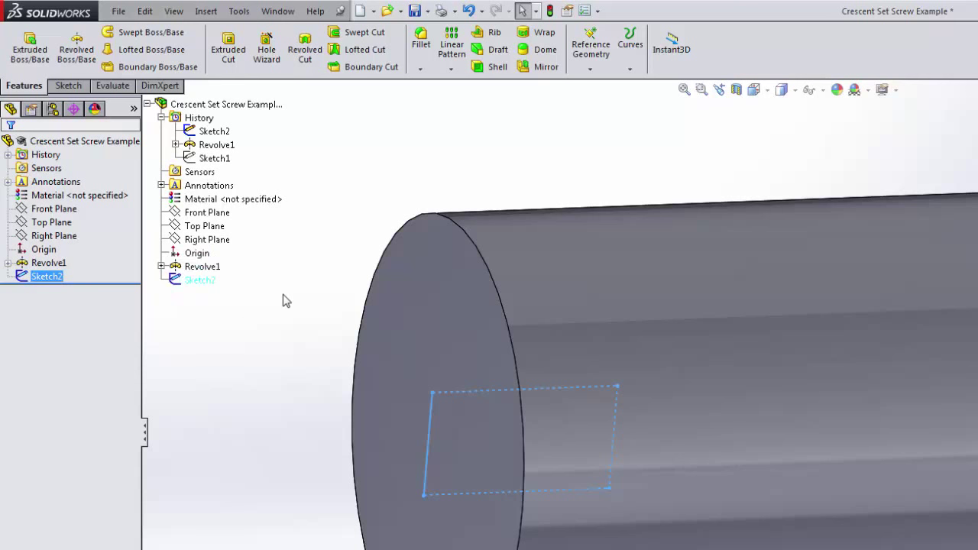
{"action": "left_click", "coordinate": [226, 50]}
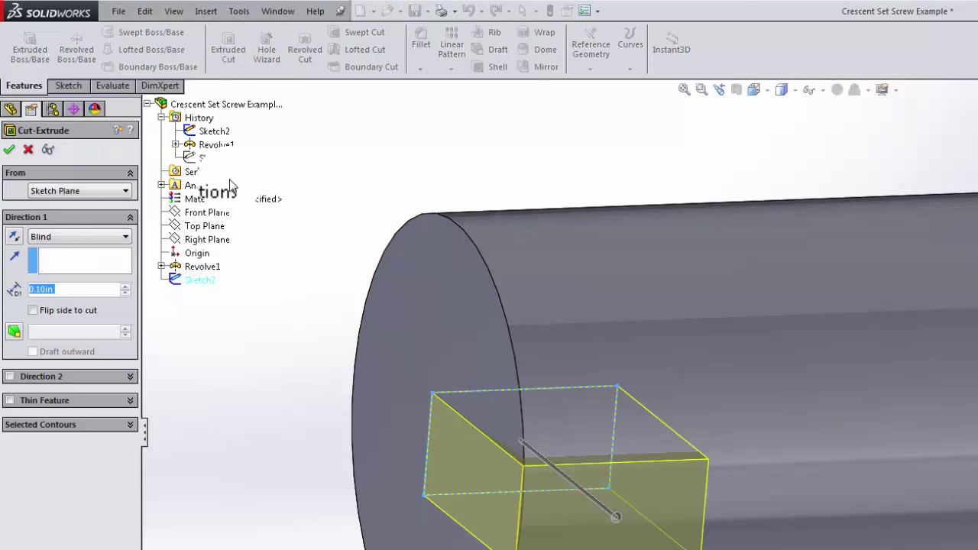
{"action": "left_click", "coordinate": [111, 238]}
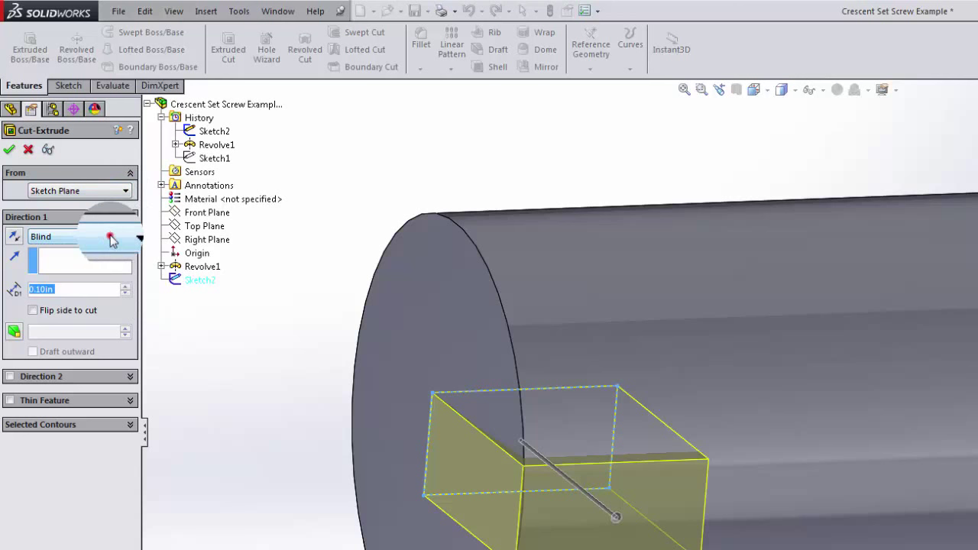
{"action": "left_click", "coordinate": [109, 269]}
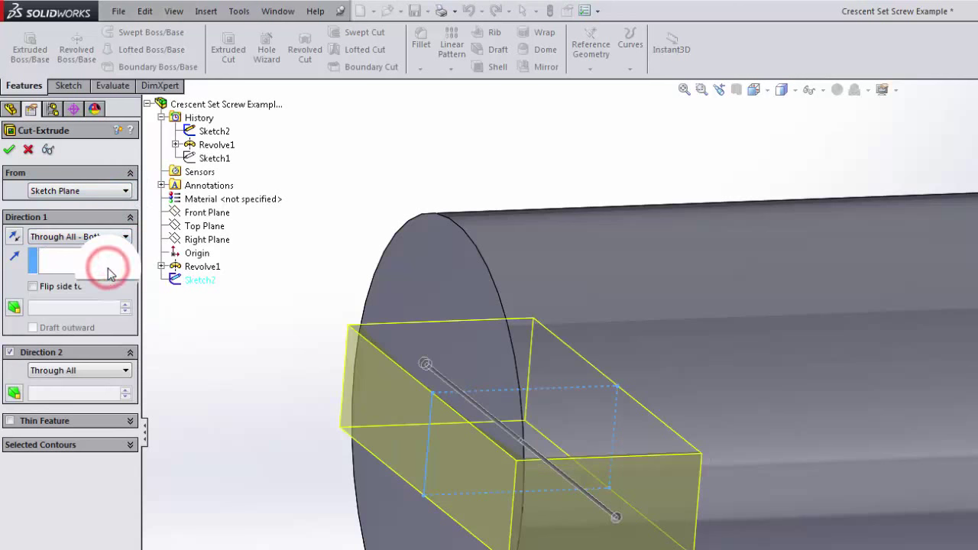
{"action": "left_click", "coordinate": [10, 150]}
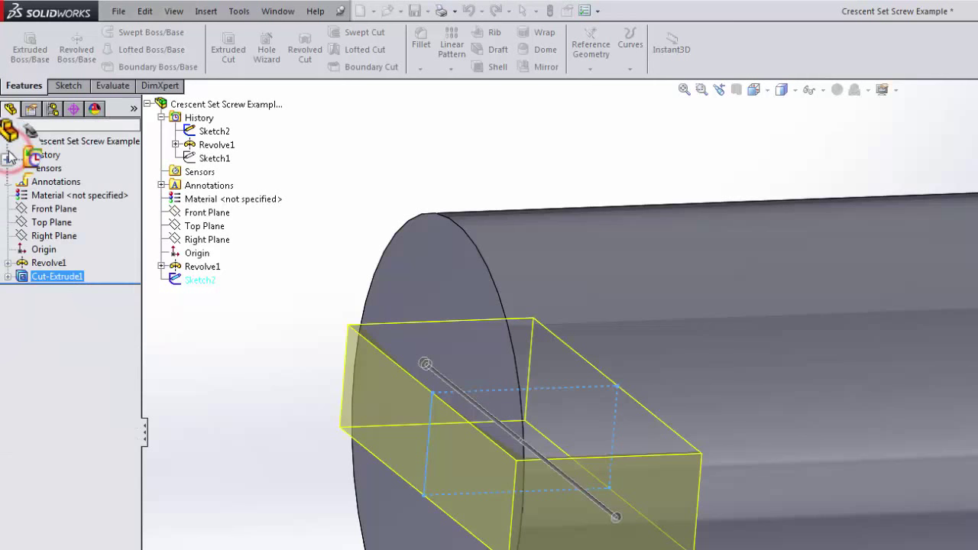
{"action": "scroll", "coordinate": [678, 516], "scroll_direction": "up", "scroll_amount": 5}
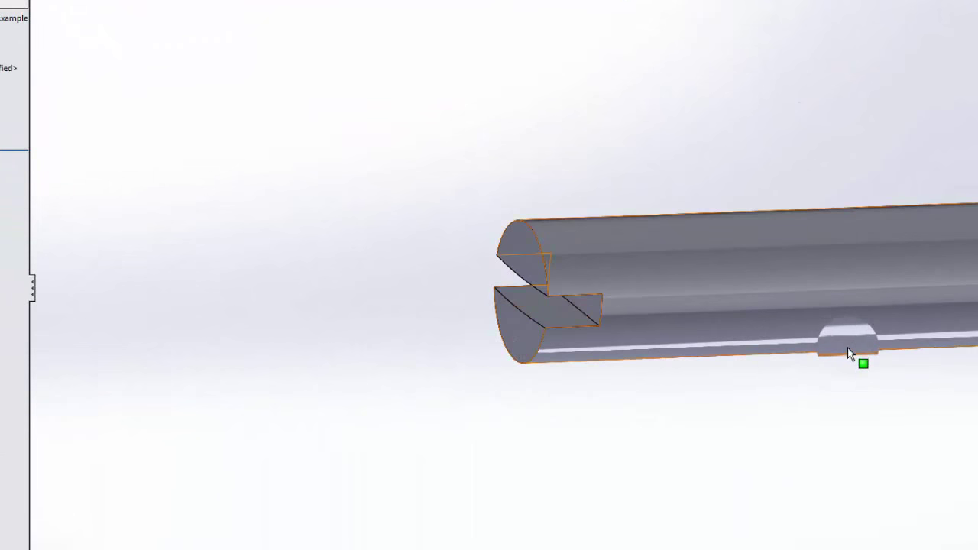
{"action": "middle_click_drag", "start_coordinate": [860, 360], "coordinate": [940, 346]}
{"action": "scroll", "coordinate": [940, 346], "scroll_direction": "up", "scroll_amount": 3}
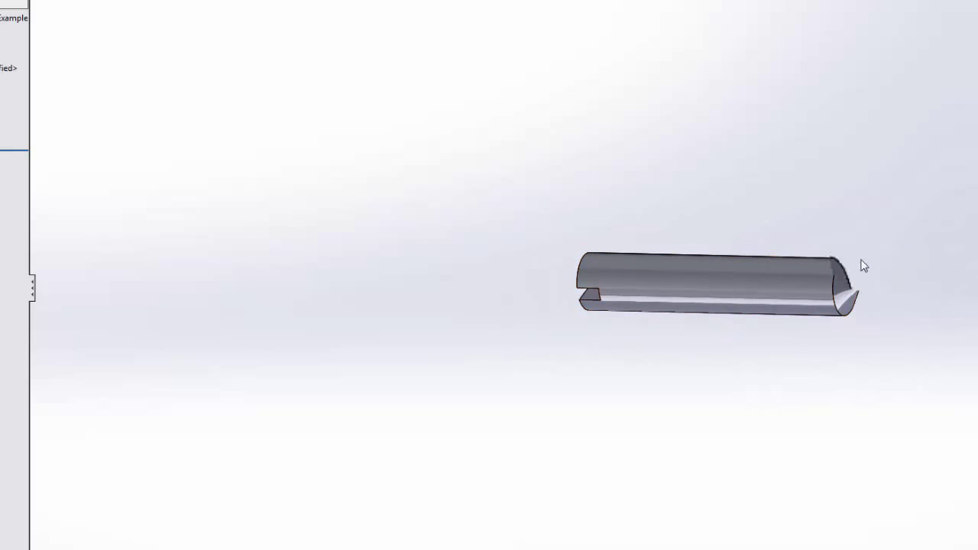
{"action": "scroll", "coordinate": [759, 323], "scroll_direction": "down", "scroll_amount": 5}
{"action": "middle_click_drag", "start_coordinate": [759, 323], "coordinate": [704, 127]}
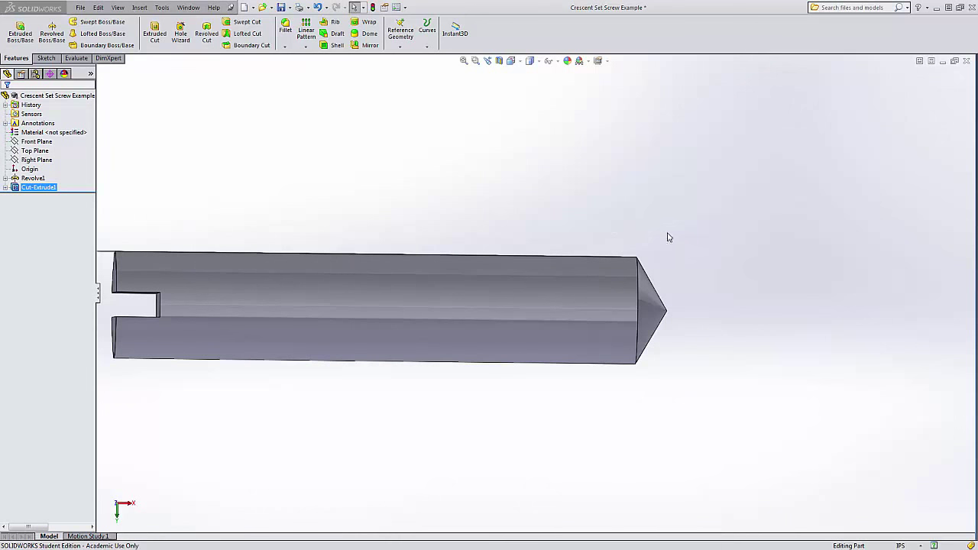
{"action": "middle_click_drag", "start_coordinate": [450, 251], "coordinate": [447, 246]}
- Start a new sketch on the Front Plane viewed Normal To
{"action": "left_click", "coordinate": [46, 58]}
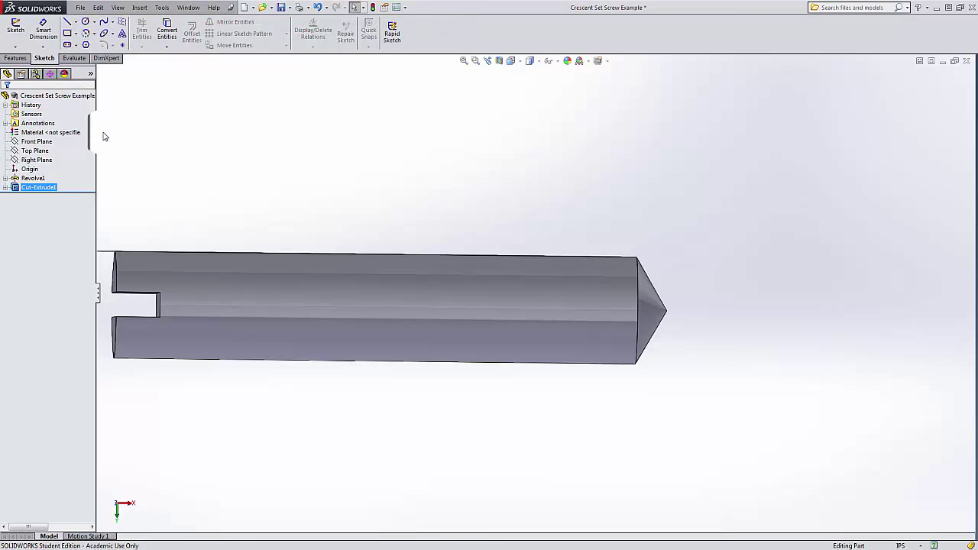
{"action": "left_click", "coordinate": [11, 31]}
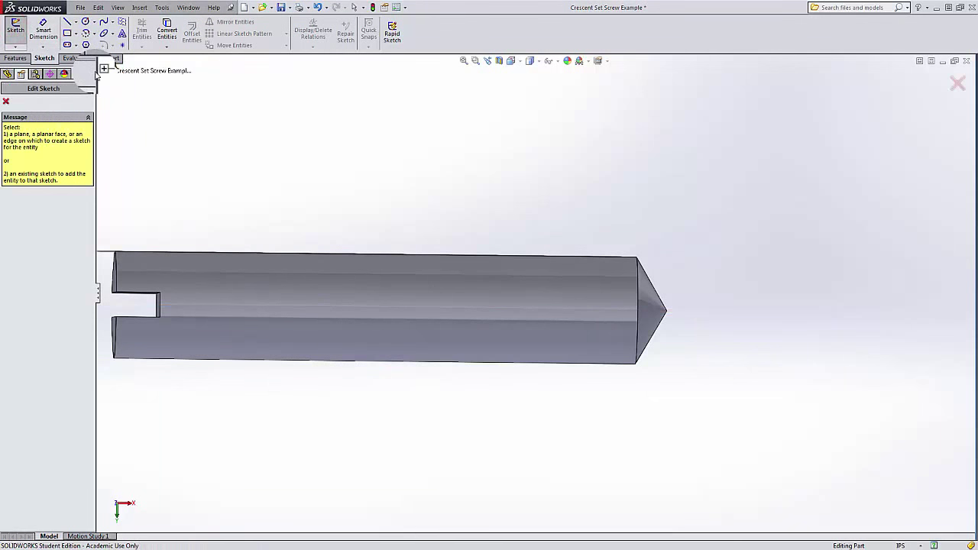
{"action": "left_click", "coordinate": [96, 71]}
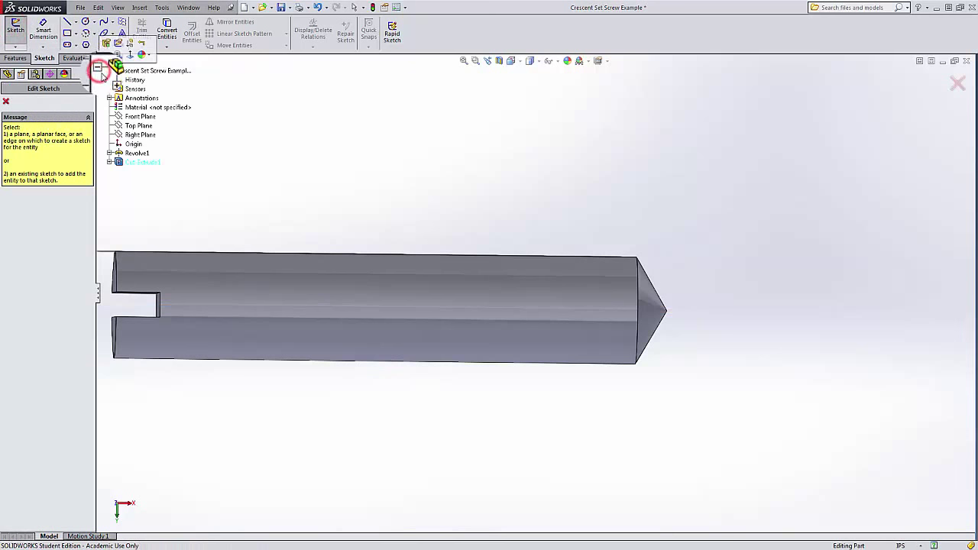
{"action": "left_click", "coordinate": [145, 117]}
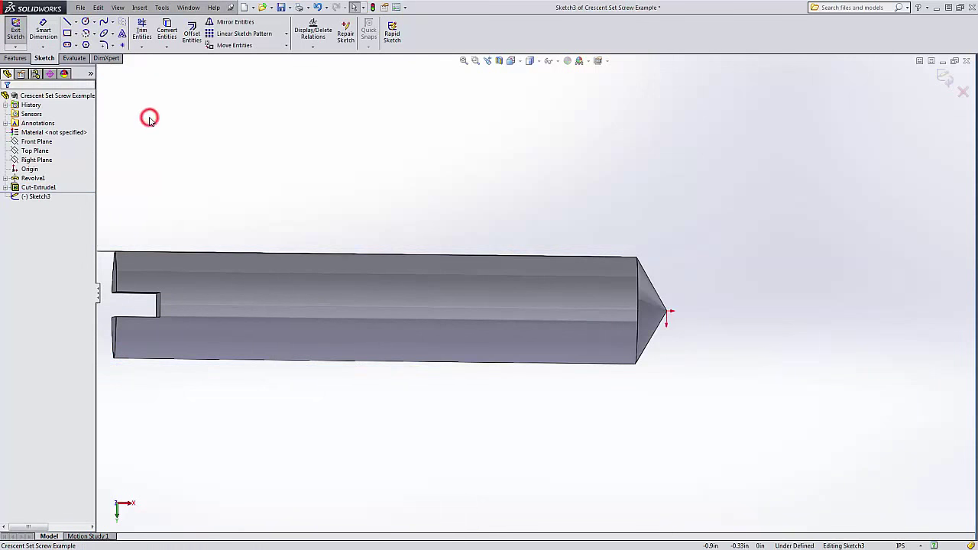
{"action": "left_click", "coordinate": [520, 64]}
{"action": "left_click", "coordinate": [574, 209]}
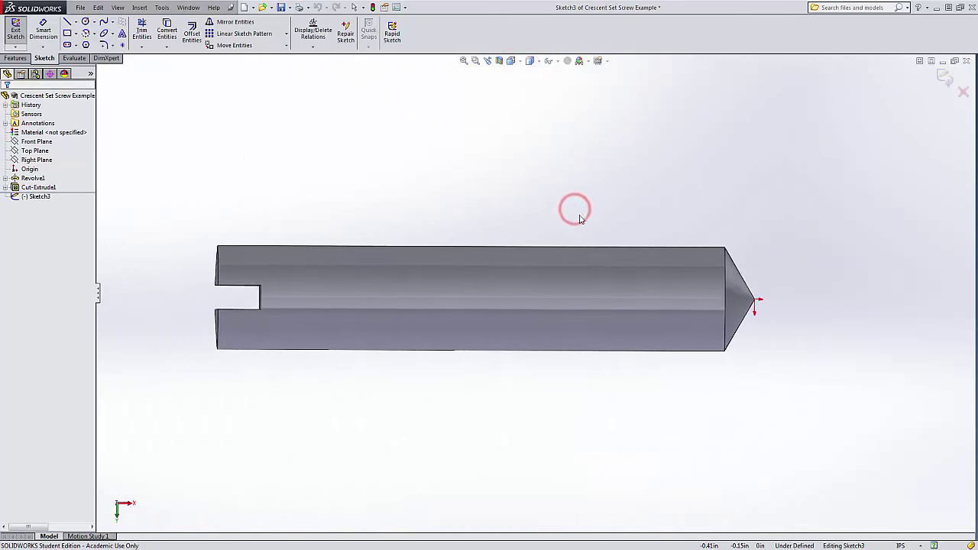
- Draw a closed V profile with its top line on the shaft's top edge
{"action": "key", "text": "l"}
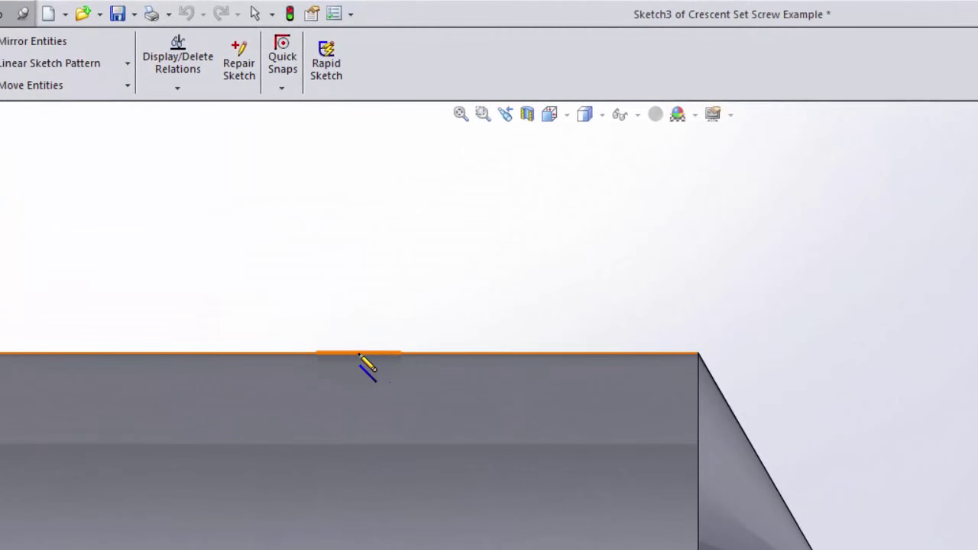
{"action": "left_click", "coordinate": [360, 354]}
{"action": "left_click", "coordinate": [450, 354]}
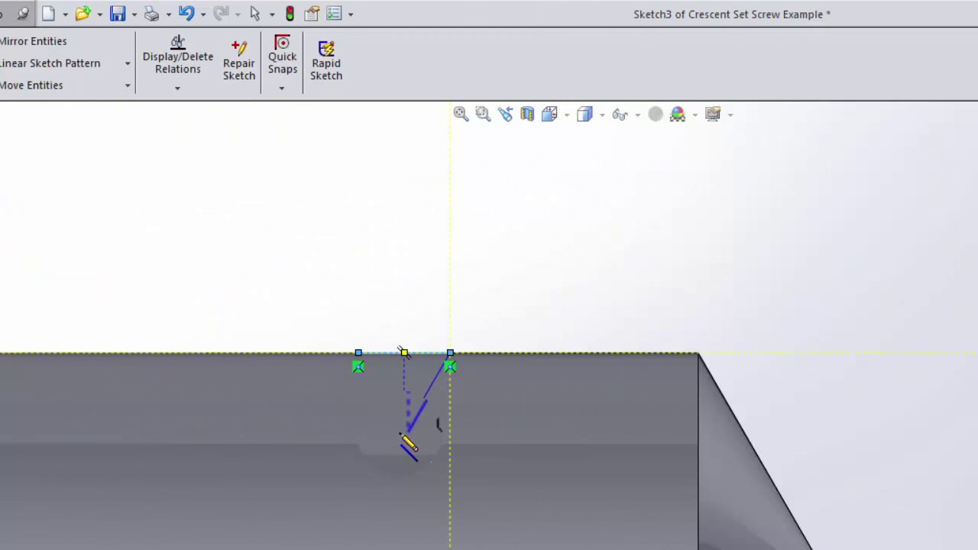
{"action": "left_click", "coordinate": [402, 432]}
{"action": "left_click", "coordinate": [359, 354]}
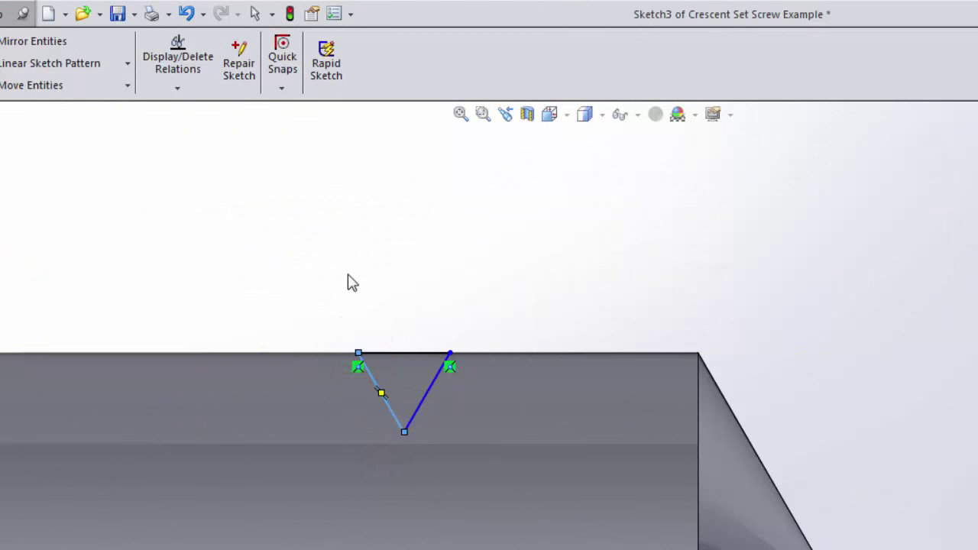
{"action": "left_click", "coordinate": [575, 279]}
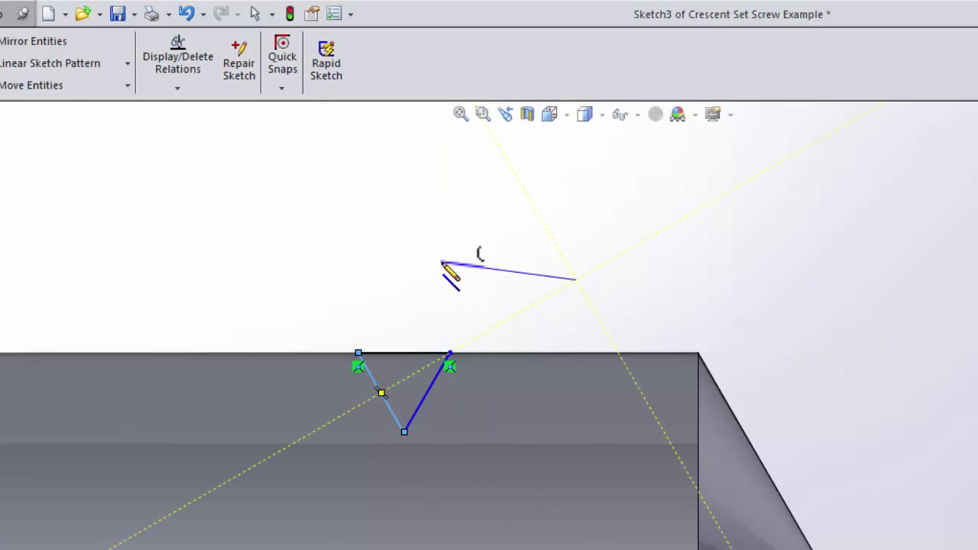
{"action": "key", "text": "Escape"}
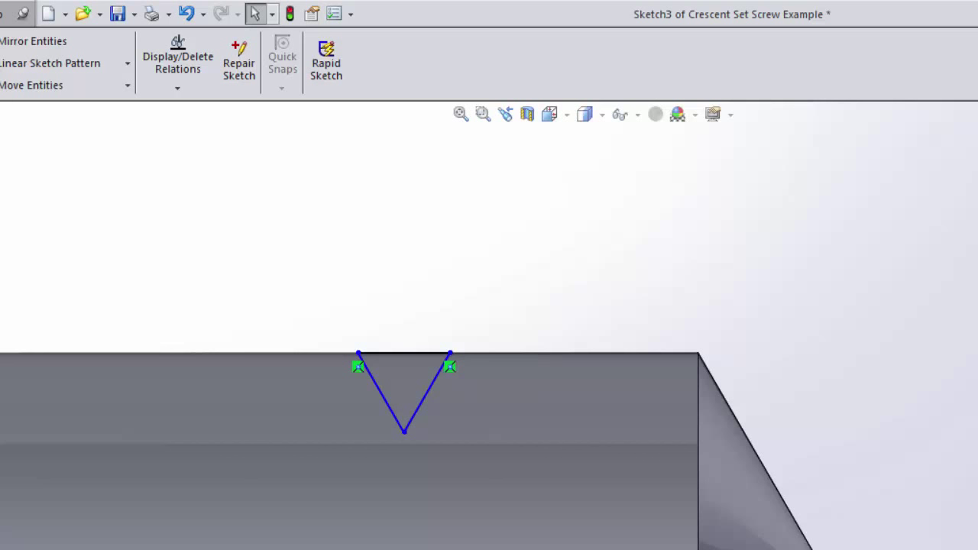
- Dimension the V's sides at 60° and its top width at 1/32 in
{"action": "left_click_drag", "start_coordinate": [382, 398], "coordinate": [374, 393]}
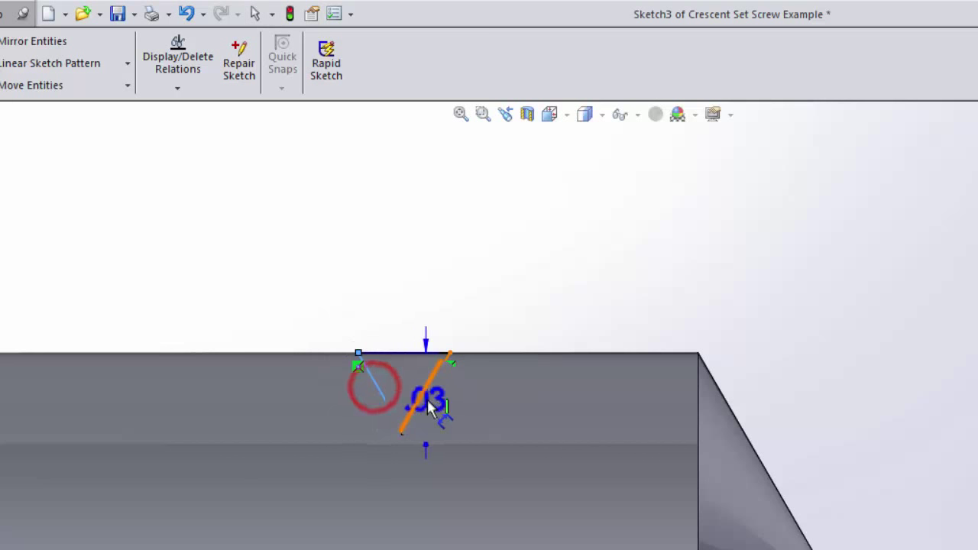
{"action": "left_click", "coordinate": [426, 391]}
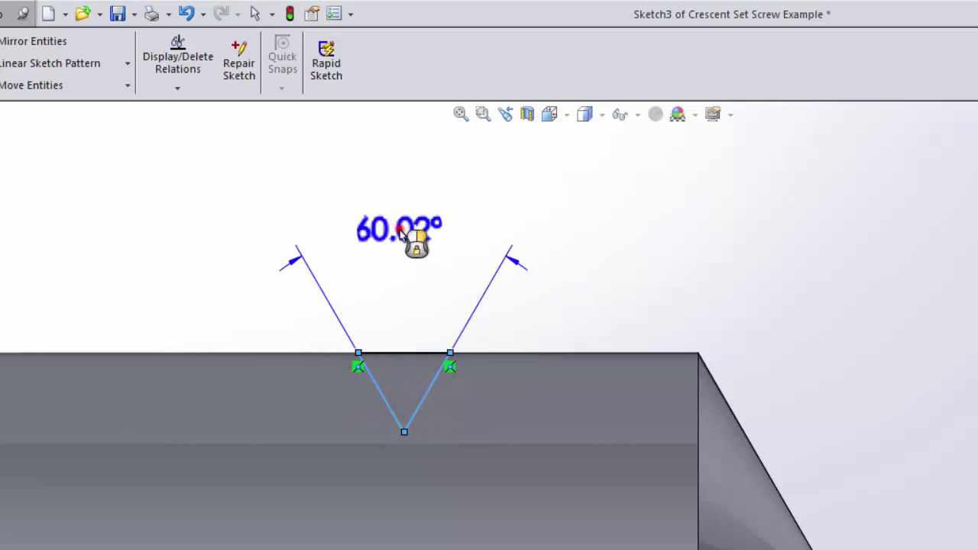
{"action": "left_click", "coordinate": [398, 228]}
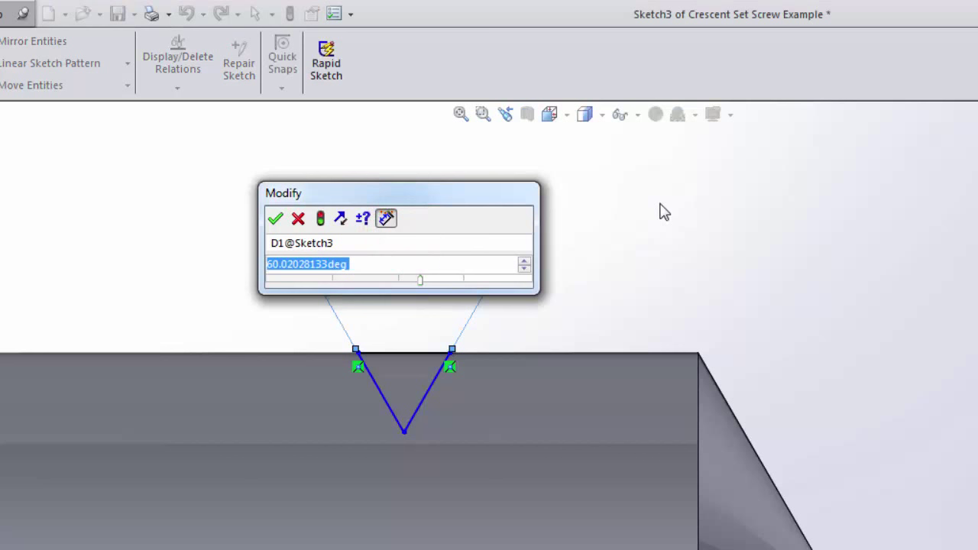
{"action": "type", "text": "60"}
{"action": "key", "text": "Return"}
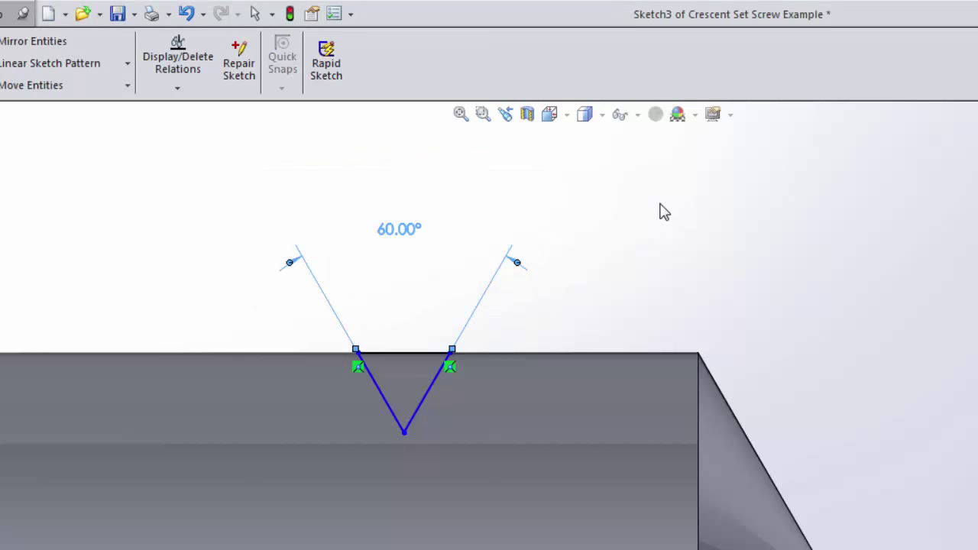
{"action": "left_click", "coordinate": [396, 298]}
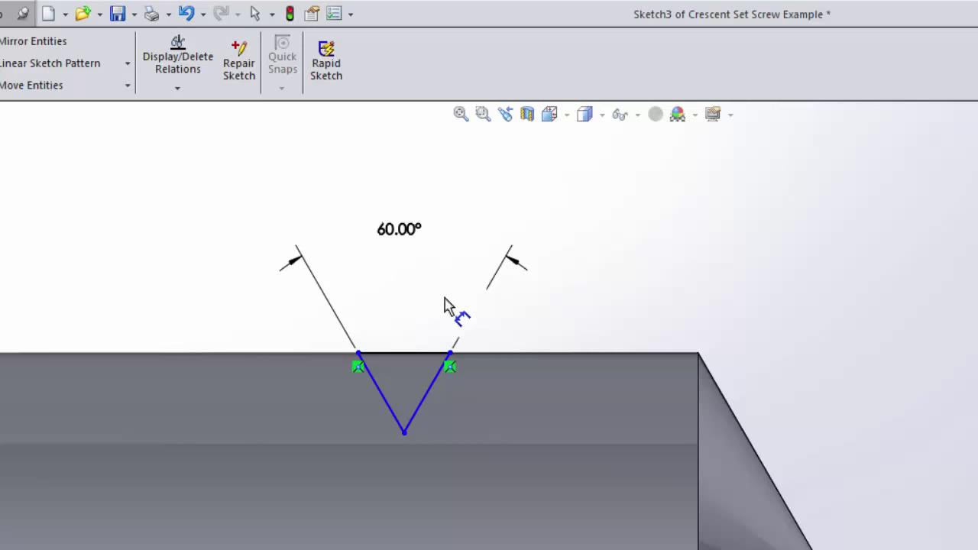
{"action": "left_click", "coordinate": [409, 355]}
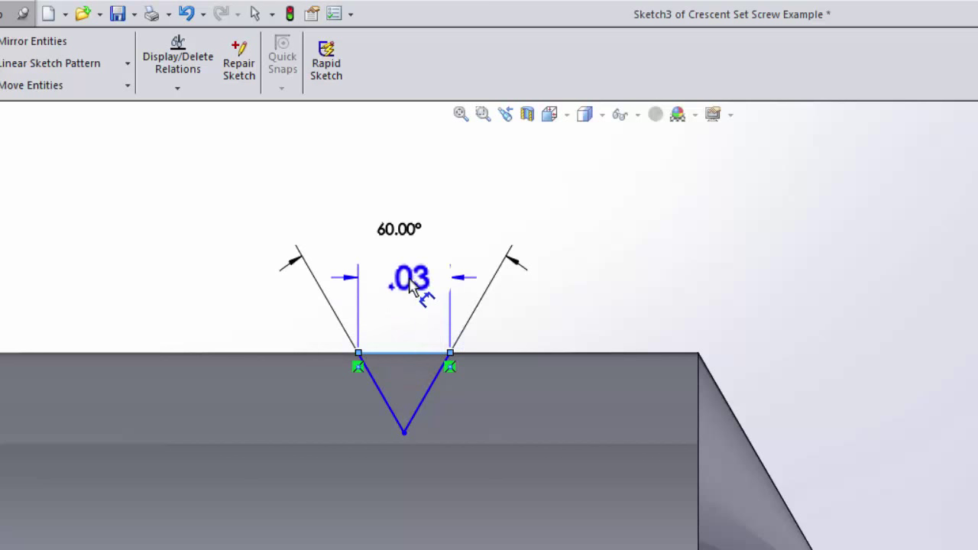
{"action": "left_click", "coordinate": [409, 281]}
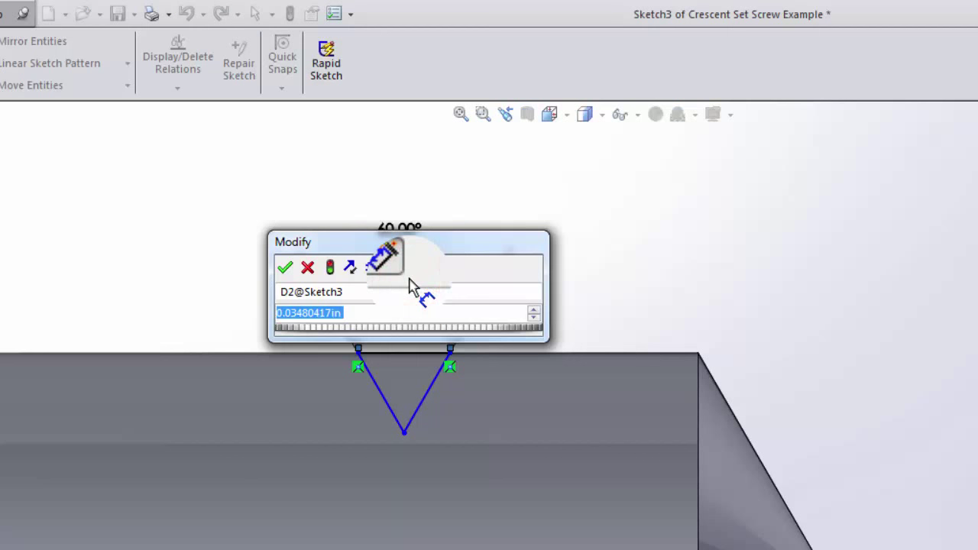
{"action": "key", "text": "BackSpace"}
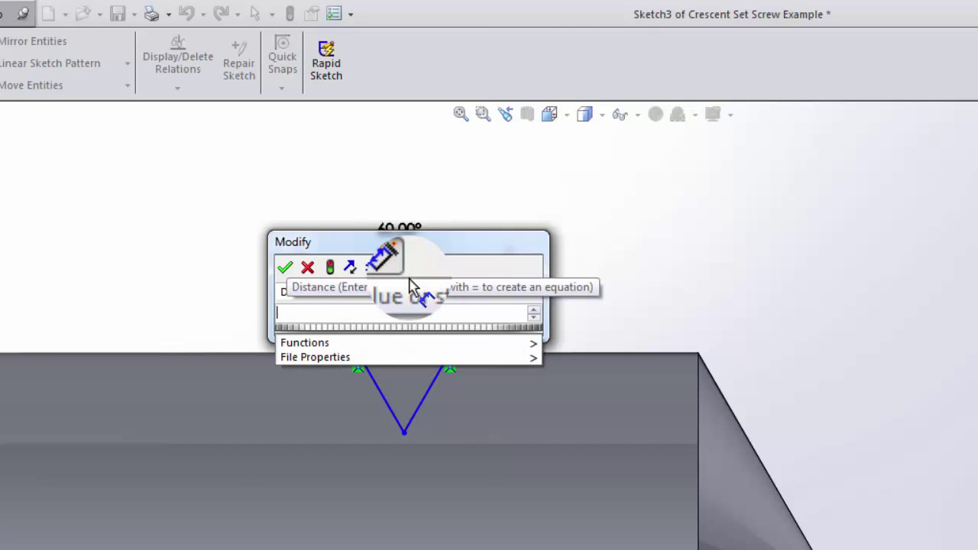
{"action": "type", "text": "1/32"}
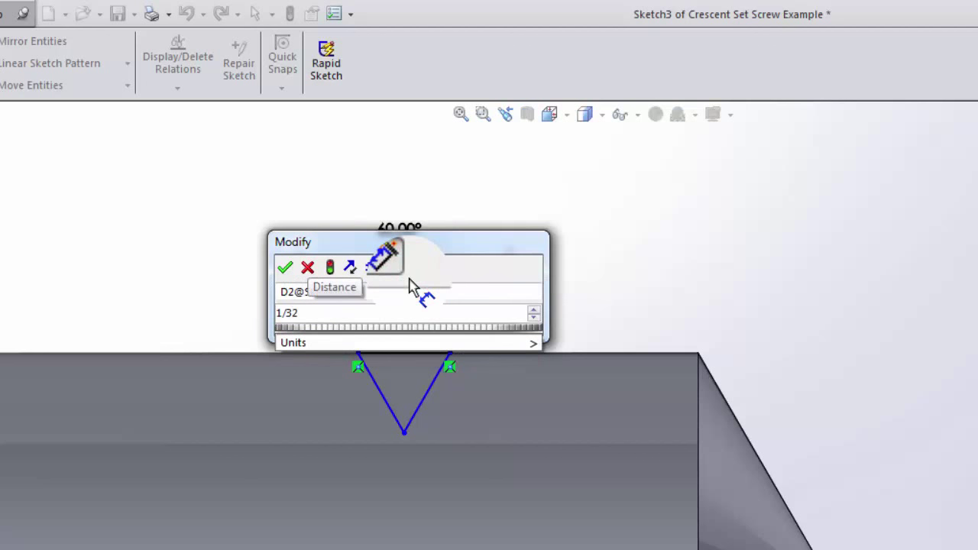
{"action": "key", "text": "Return"}
{"action": "mouse_move", "coordinate": [440, 349]}
{"action": "left_mouse_down"}
{"action": "mouse_move", "coordinate": [451, 357]}
{"action": "mouse_move", "coordinate": [331, 344]}
{"action": "left_mouse_up"}
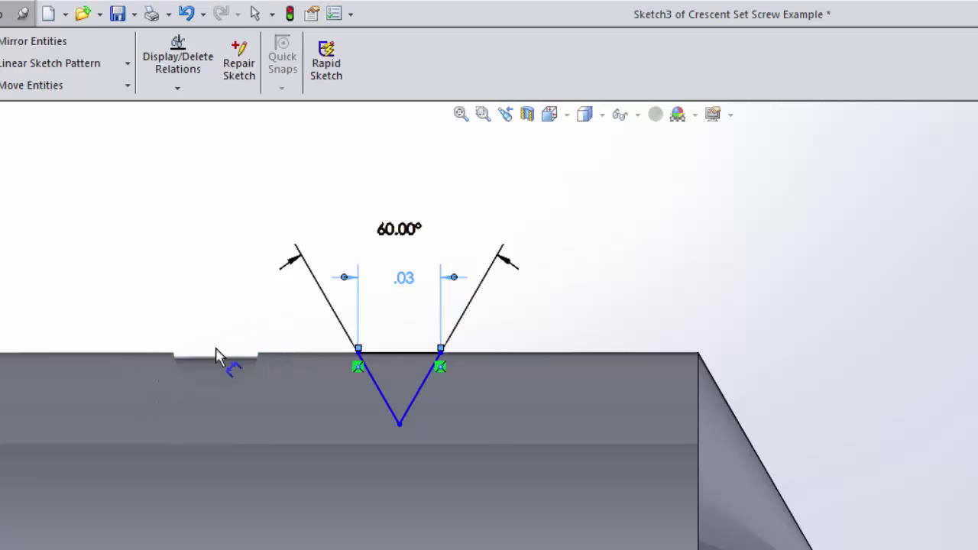
- Drag the V profile off the shaft toward the tip, undoing an accidental side deletion
{"action": "key", "text": "Escape"}
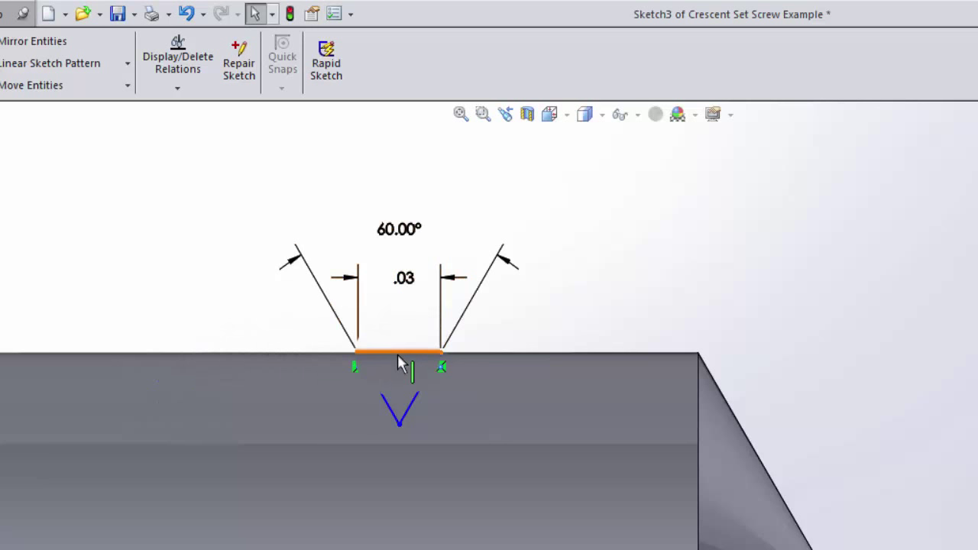
{"action": "left_click", "coordinate": [396, 354]}
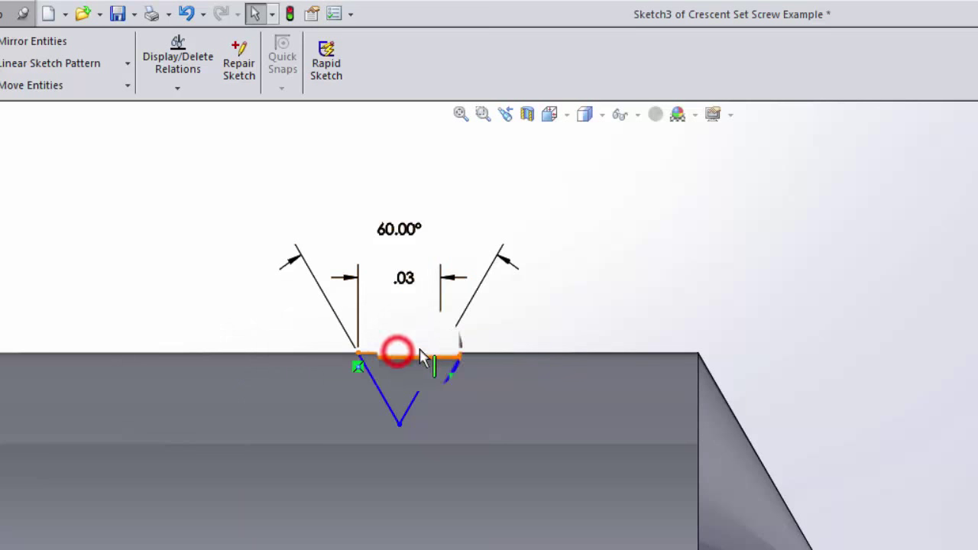
{"action": "left_click", "coordinate": [517, 325]}
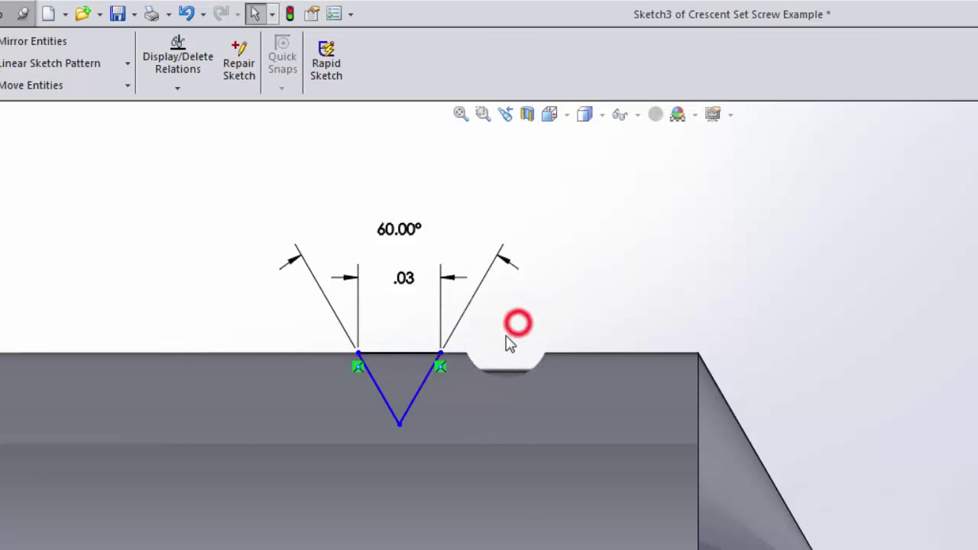
{"action": "left_click_drag", "start_coordinate": [441, 353], "coordinate": [464, 355]}
{"action": "mouse_move", "coordinate": [548, 349]}
{"action": "left_mouse_down"}
{"action": "mouse_move", "coordinate": [878, 362]}
{"action": "mouse_move", "coordinate": [848, 448]}
{"action": "mouse_move", "coordinate": [855, 462]}
{"action": "mouse_move", "coordinate": [827, 420]}
{"action": "left_mouse_up"}
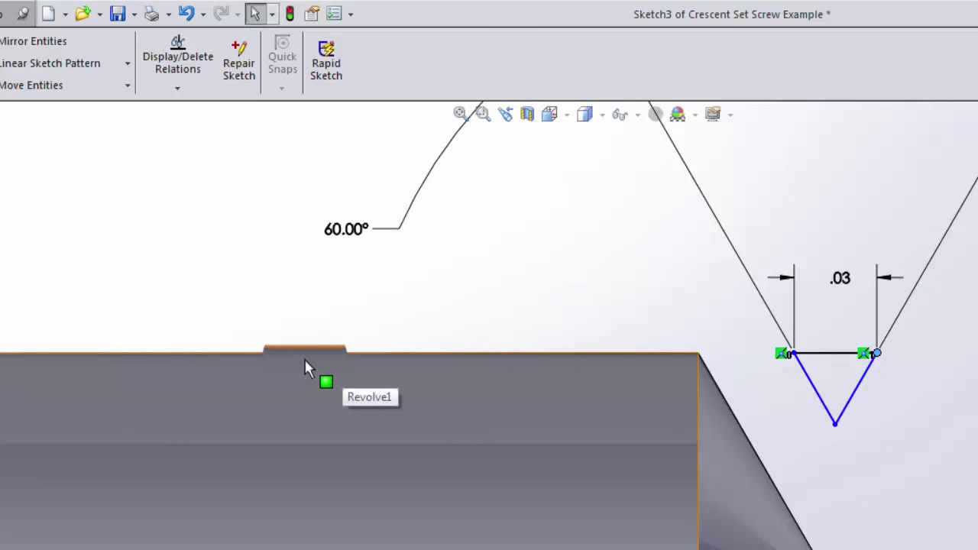
{"action": "left_click", "coordinate": [877, 369]}
{"action": "key", "text": "Delete"}
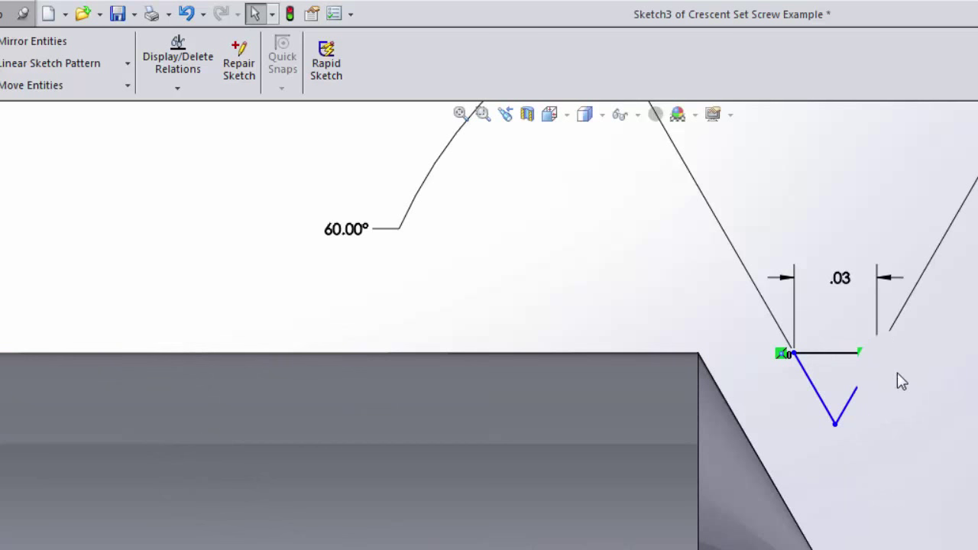
{"action": "key", "text": "ctrl+z"}
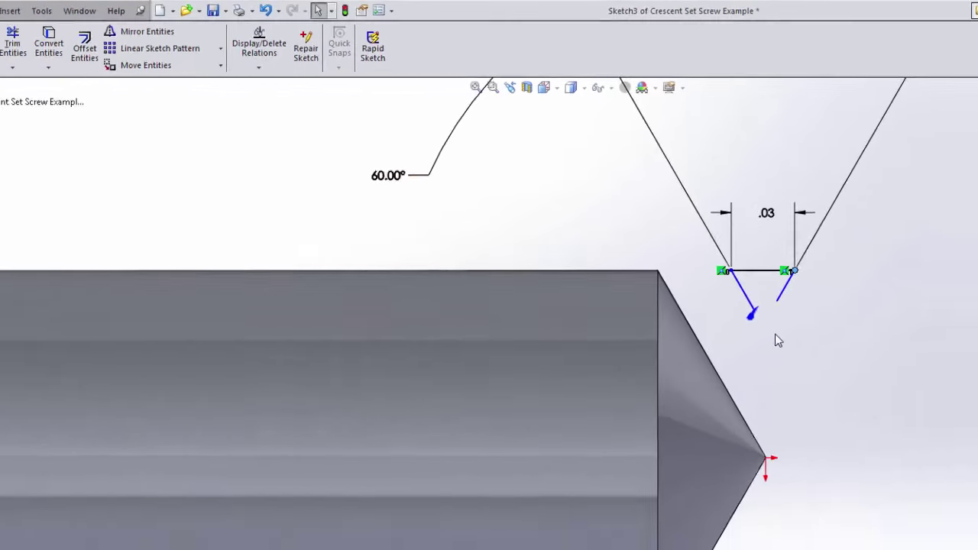
{"action": "left_click", "coordinate": [835, 424]}
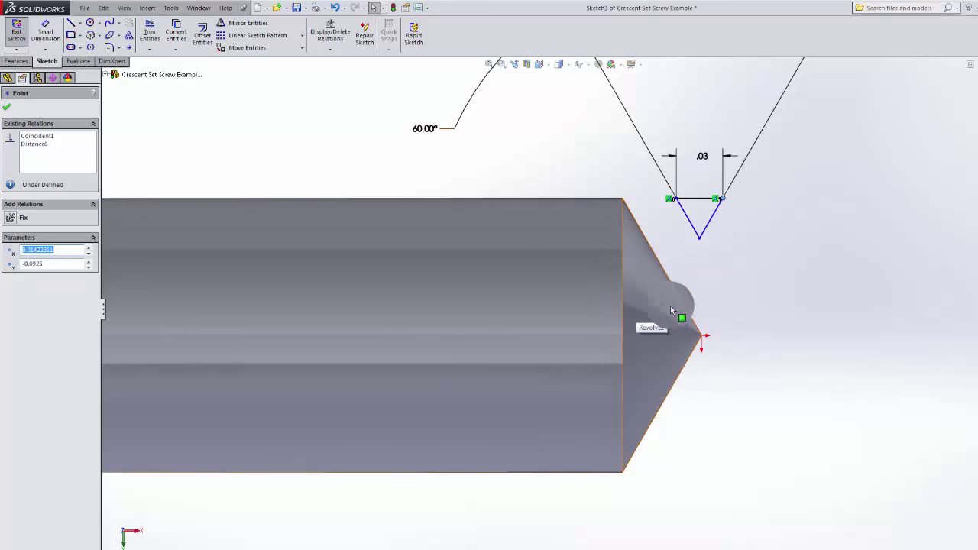
- Align the V's bottom vertex vertically with the part origin
{"action": "left_click_drag", "start_coordinate": [704, 244], "coordinate": [700, 241]}
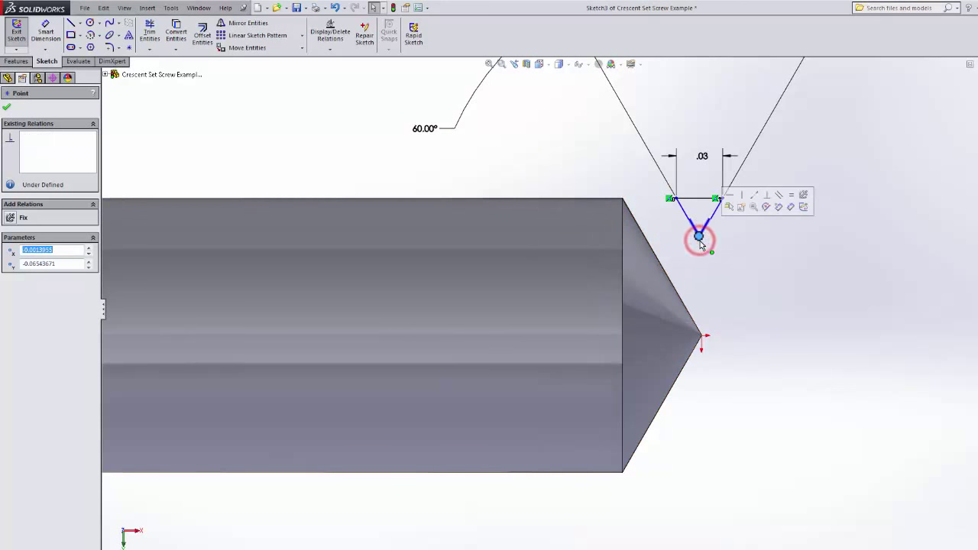
{"action": "left_click", "coordinate": [701, 337], "text": "ctrl"}
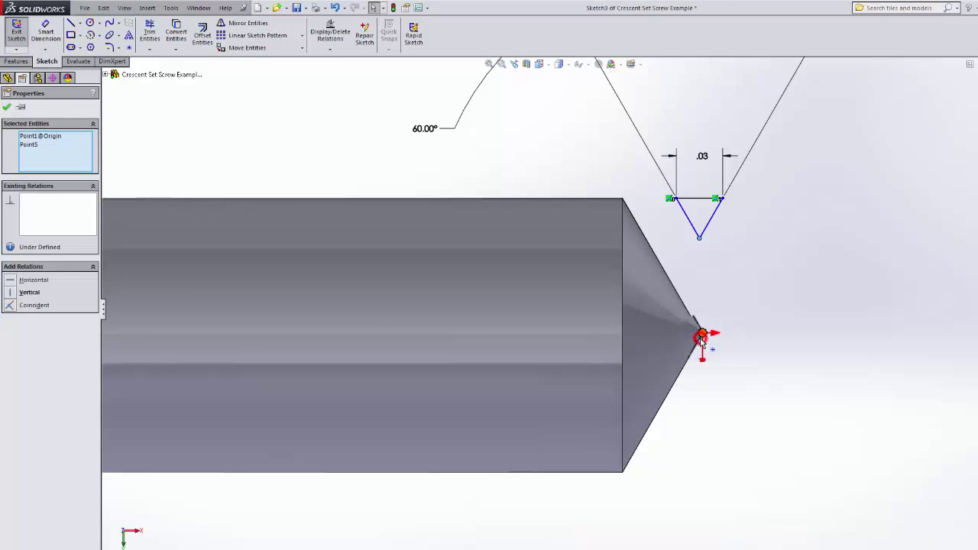
{"action": "left_click", "coordinate": [10, 292]}
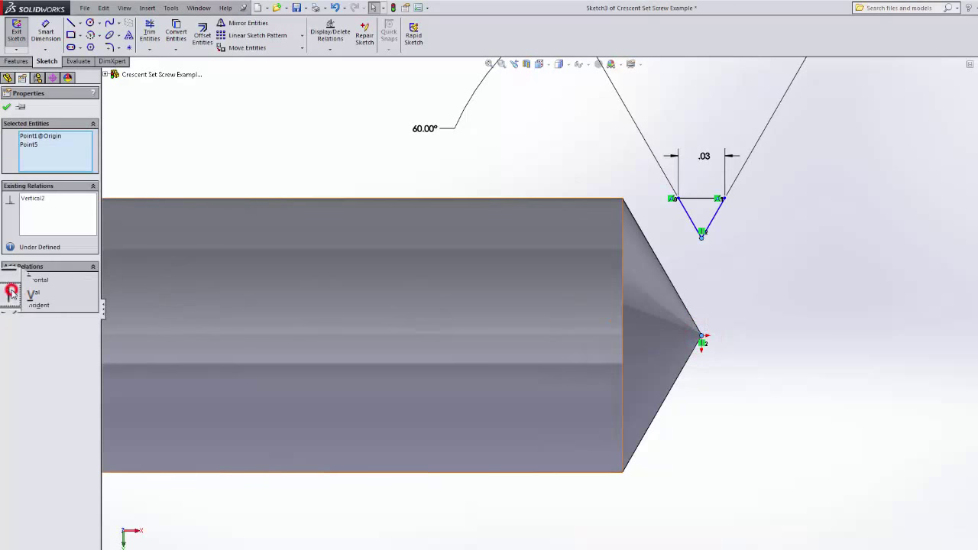
{"action": "left_click", "coordinate": [790, 234]}
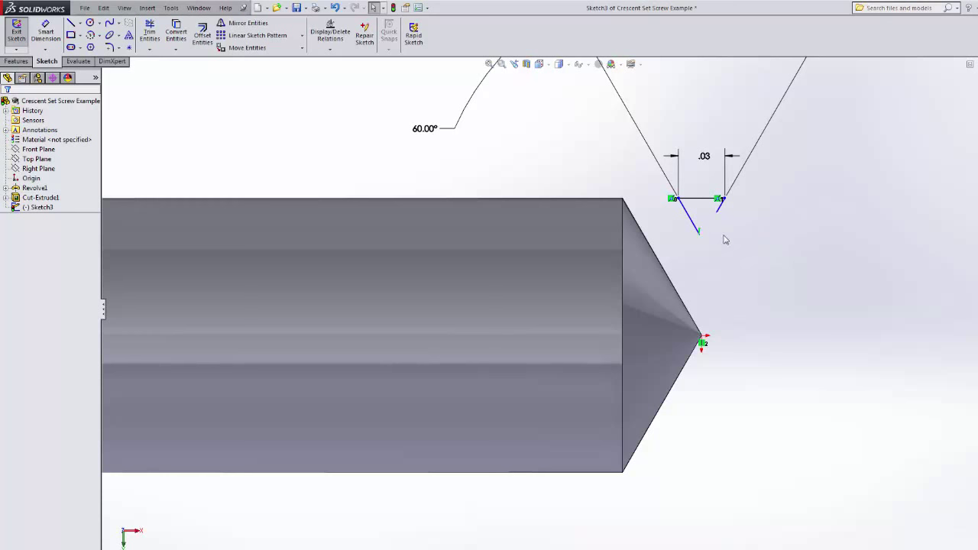
- Make the V's three lines equal and delete the conflicting 60° angle dimension
{"action": "left_click", "coordinate": [704, 199]}
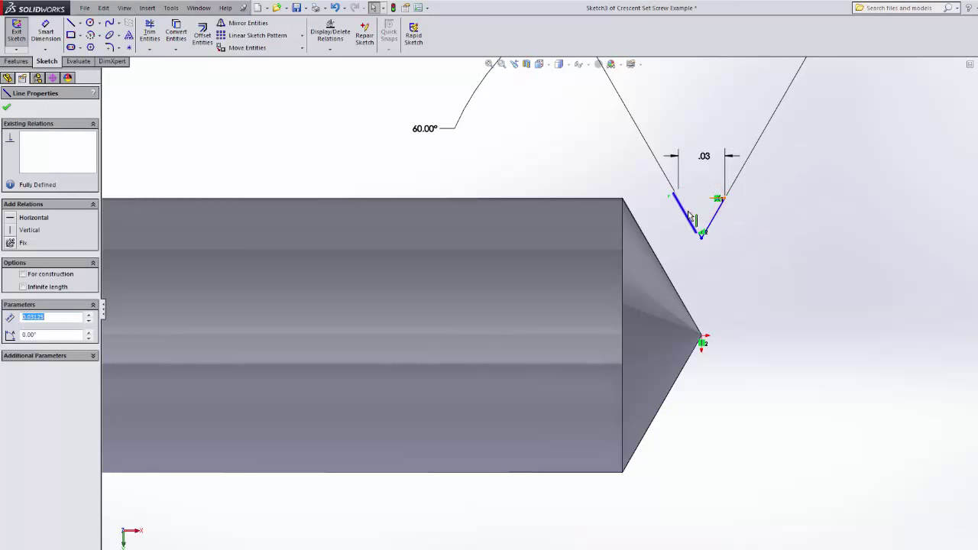
{"action": "left_click", "coordinate": [686, 213], "text": "ctrl"}
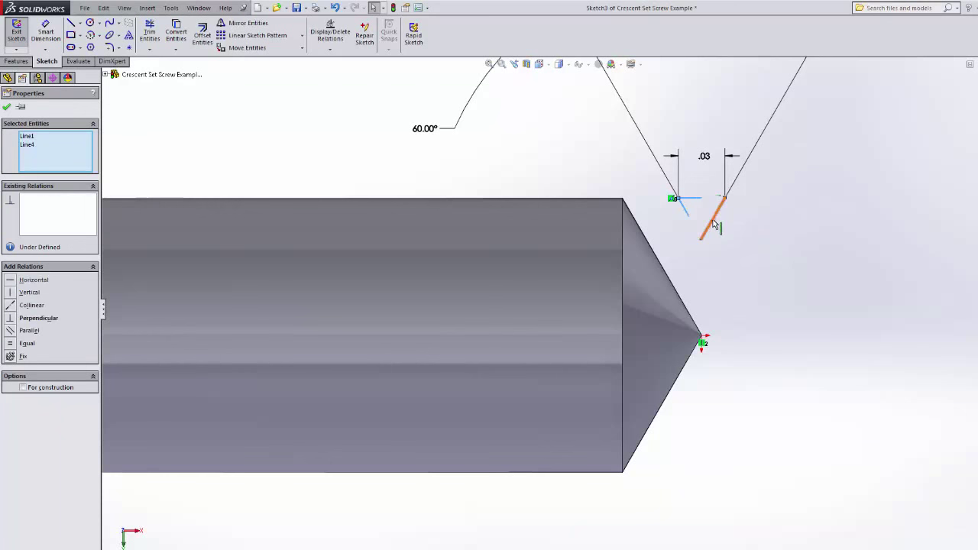
{"action": "left_click", "coordinate": [711, 219], "text": "ctrl"}
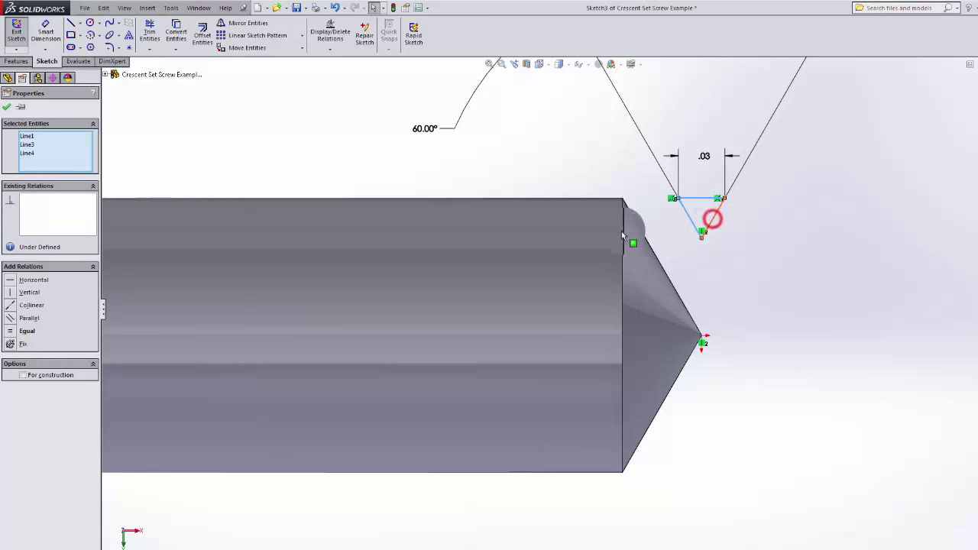
{"action": "left_click", "coordinate": [27, 330]}
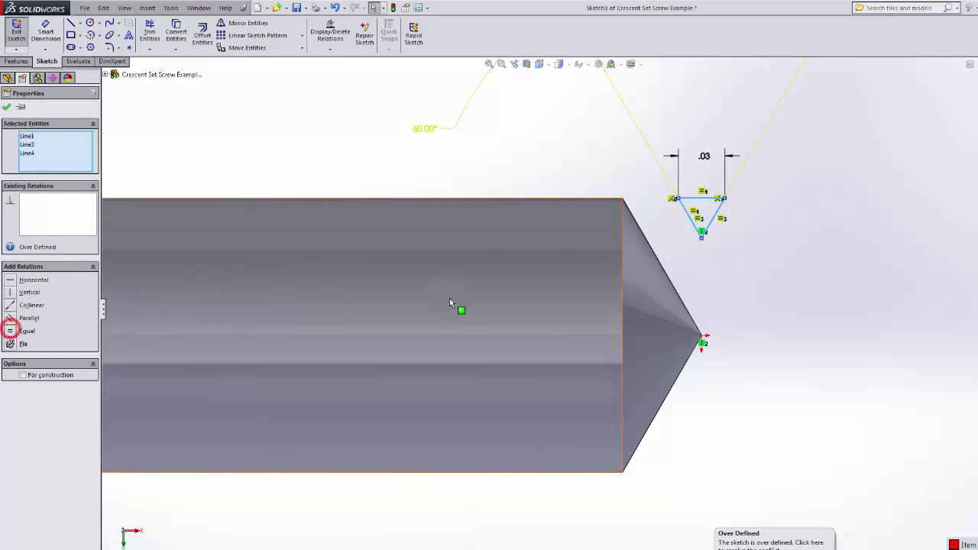
{"action": "left_click", "coordinate": [427, 130]}
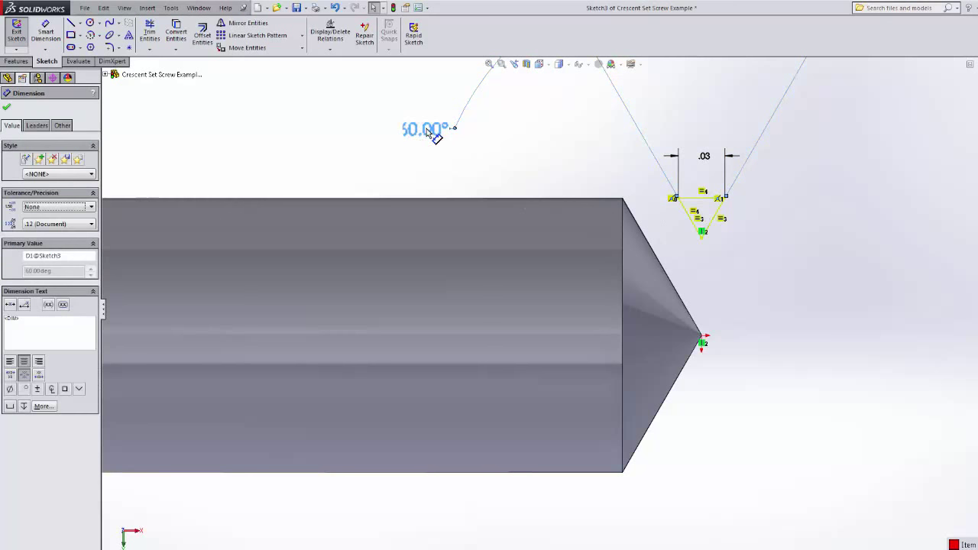
{"action": "key", "text": "Delete"}
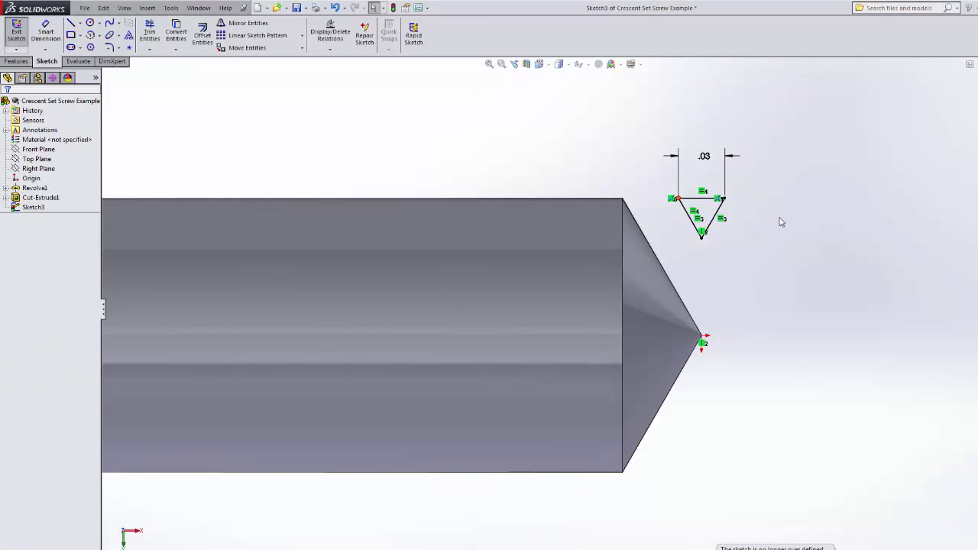
- Close Sketch3 with its triangular thread profile and show the Features commands
{"action": "left_click", "coordinate": [794, 212]}
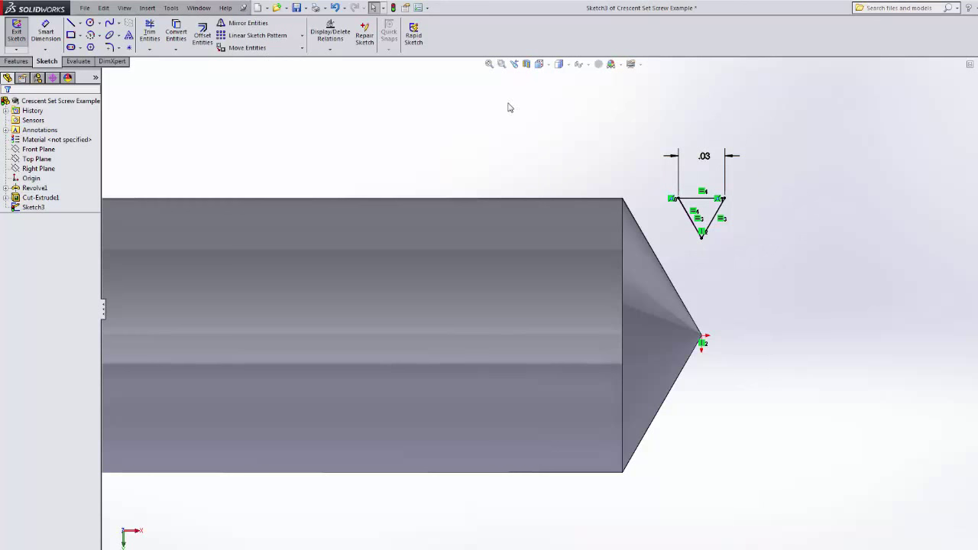
{"action": "left_click", "coordinate": [16, 32]}
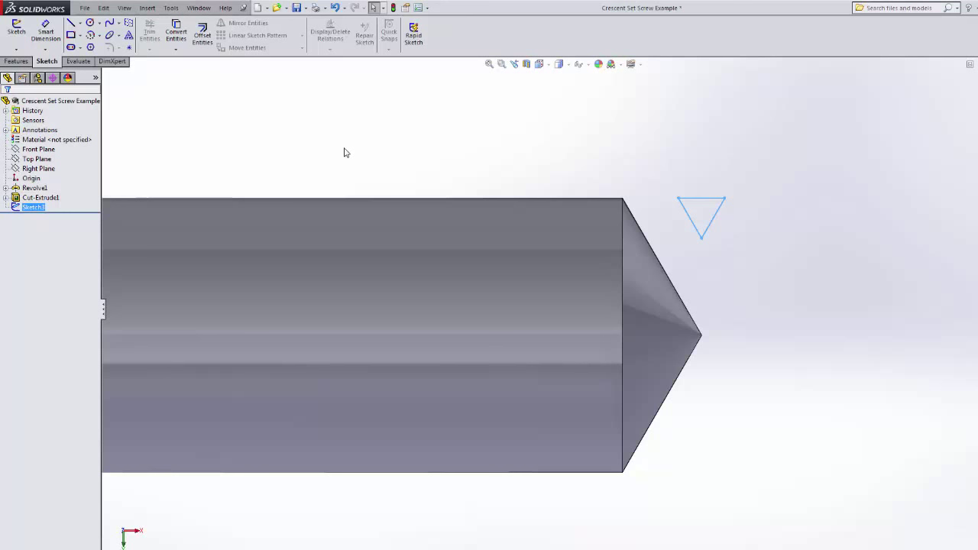
{"action": "left_click", "coordinate": [16, 62]}
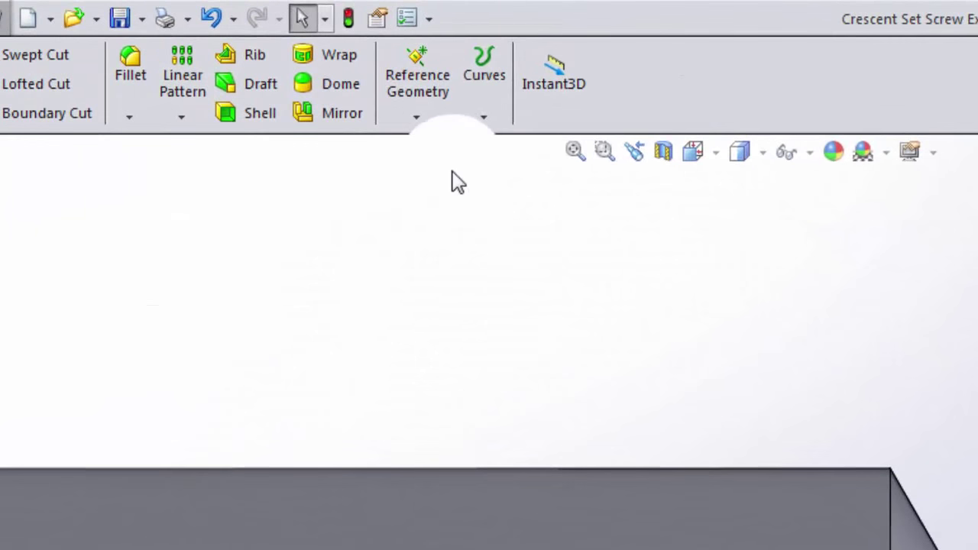
- Start a Helix/Spiral from Curves and begin its base sketch on the Right Plane
{"action": "left_click", "coordinate": [450, 54]}
{"action": "left_click", "coordinate": [477, 126]}
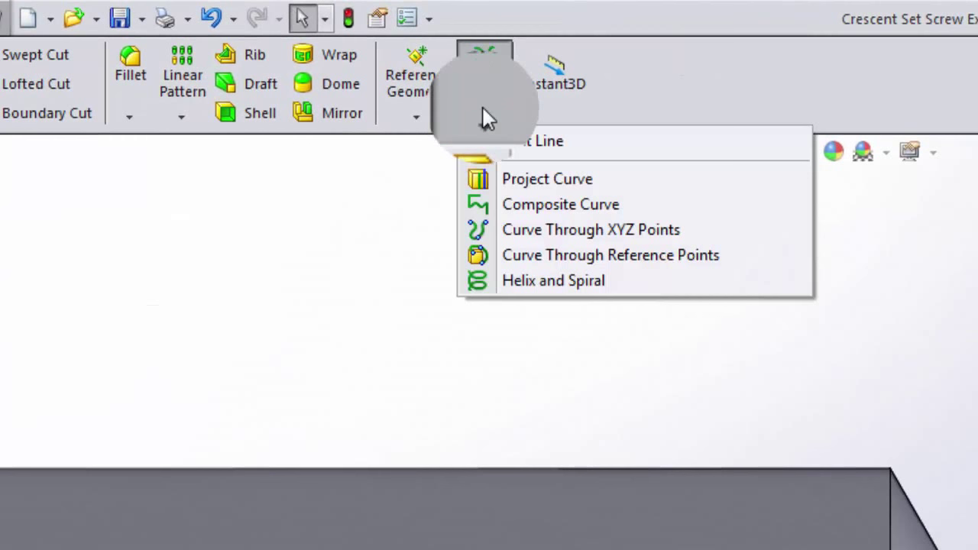
{"action": "left_click", "coordinate": [531, 282]}
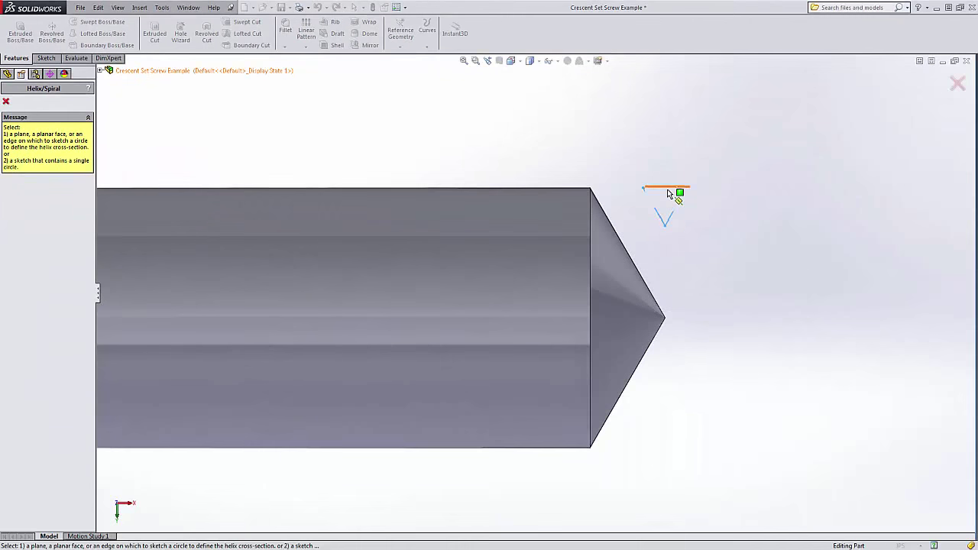
{"action": "left_click", "coordinate": [102, 71]}
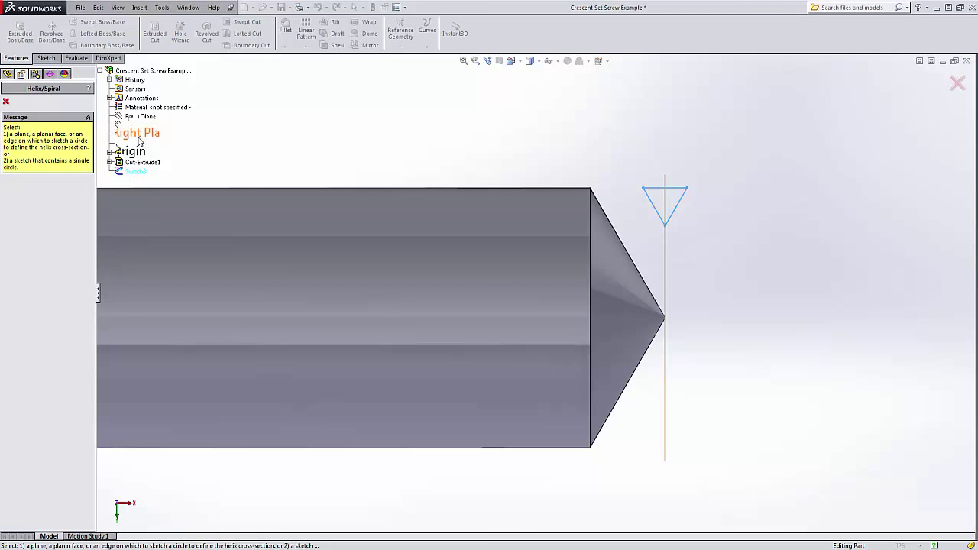
{"action": "middle_click_drag", "start_coordinate": [251, 114], "coordinate": [225, 147]}
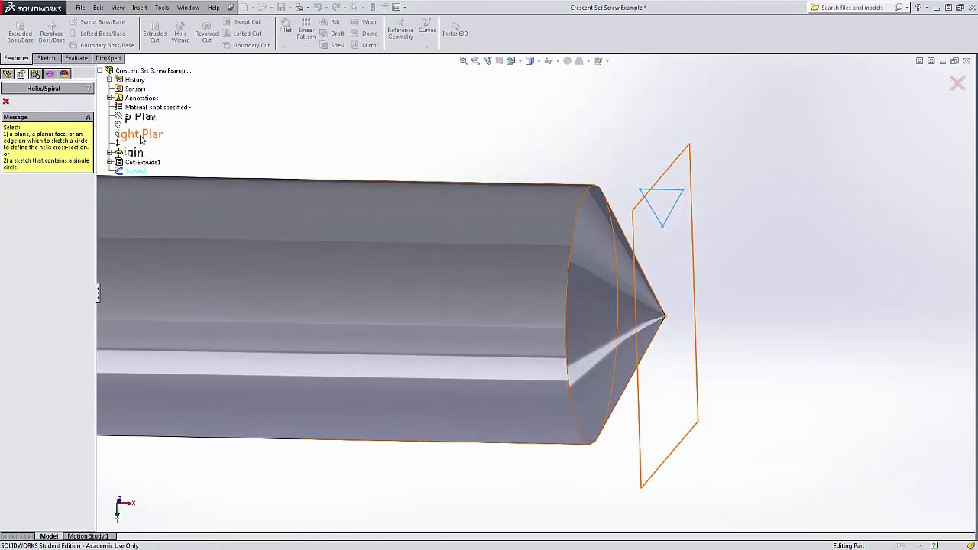
{"action": "left_click", "coordinate": [140, 138]}
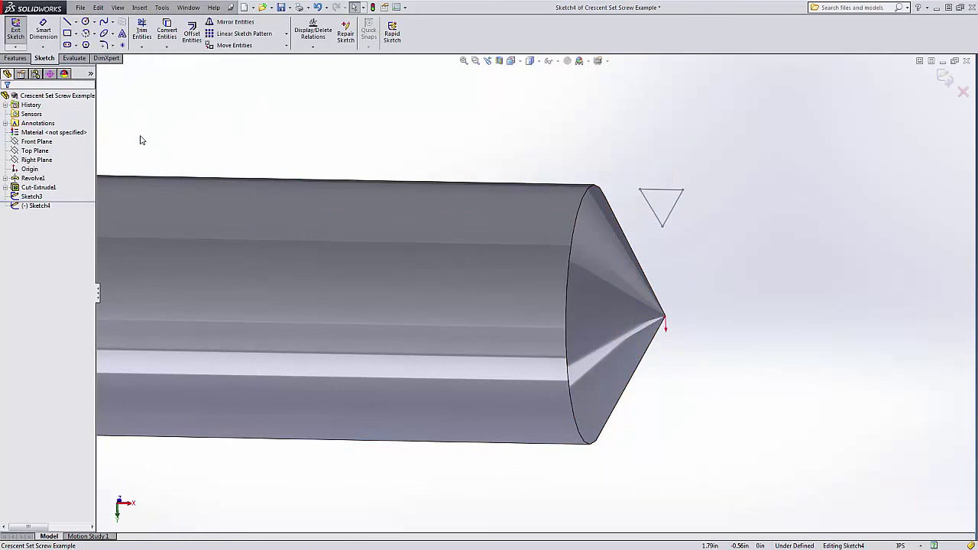
- Convert the body's circular end edge into Sketch4 as a .19 in base circle
{"action": "left_click", "coordinate": [511, 60]}
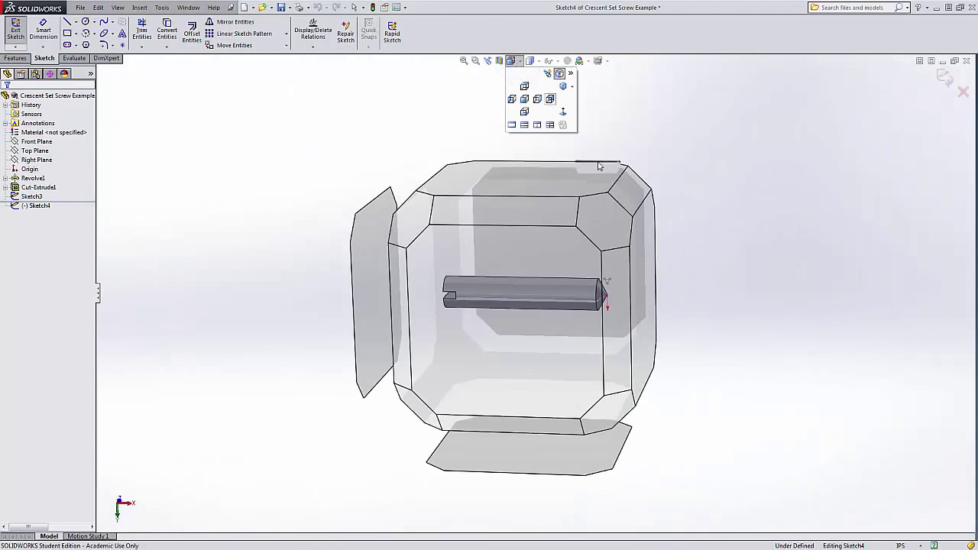
{"action": "left_click", "coordinate": [644, 234]}
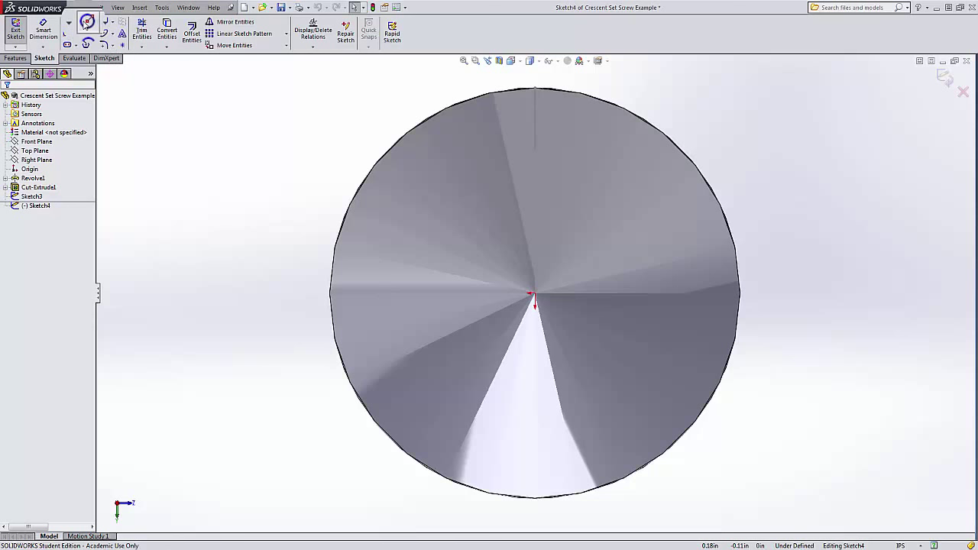
{"action": "left_click", "coordinate": [86, 21]}
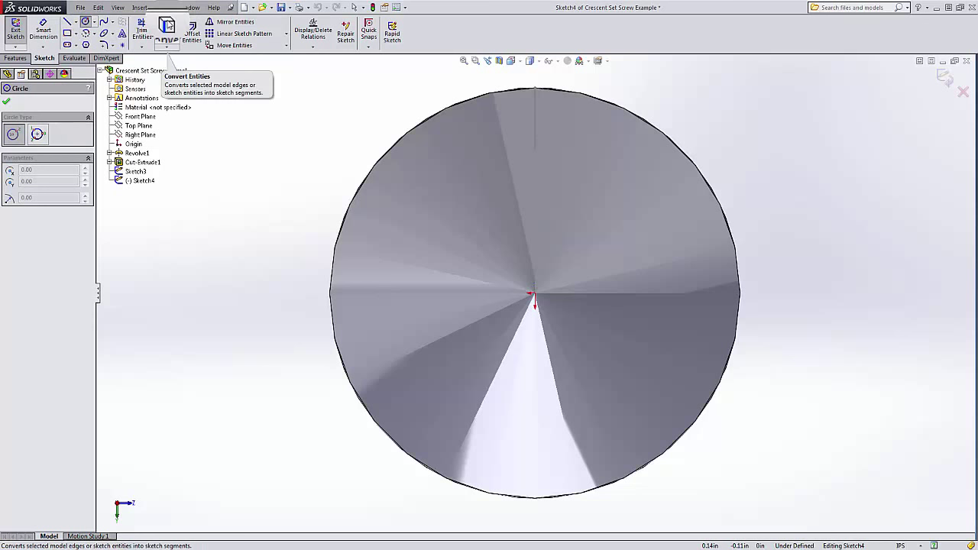
{"action": "left_click", "coordinate": [166, 27]}
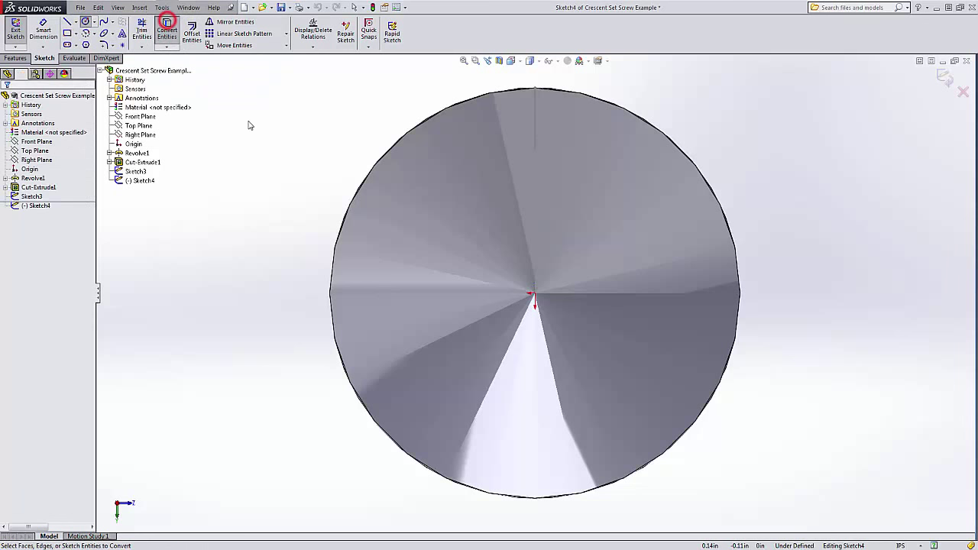
{"action": "left_click", "coordinate": [706, 181]}
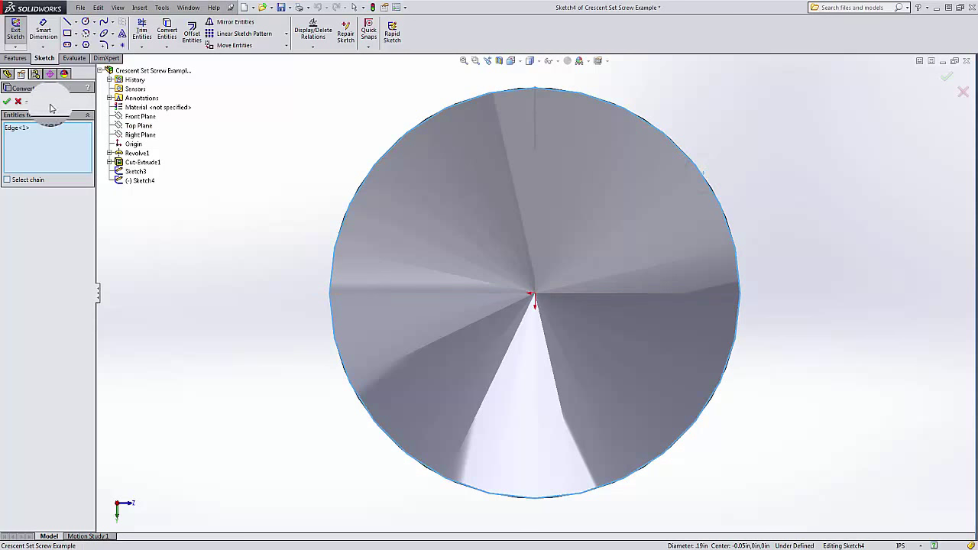
{"action": "left_click", "coordinate": [10, 102]}
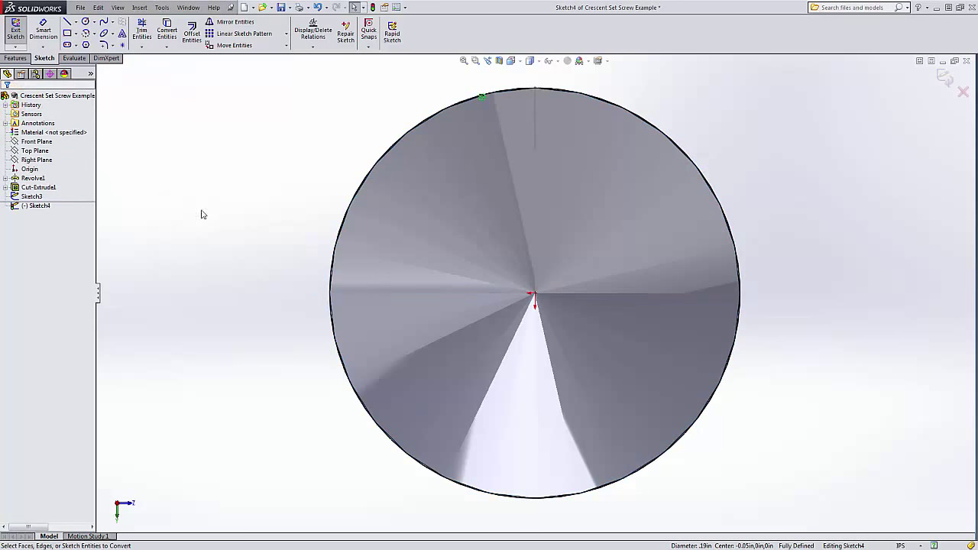
{"action": "middle_click_drag", "start_coordinate": [204, 211], "coordinate": [216, 216]}
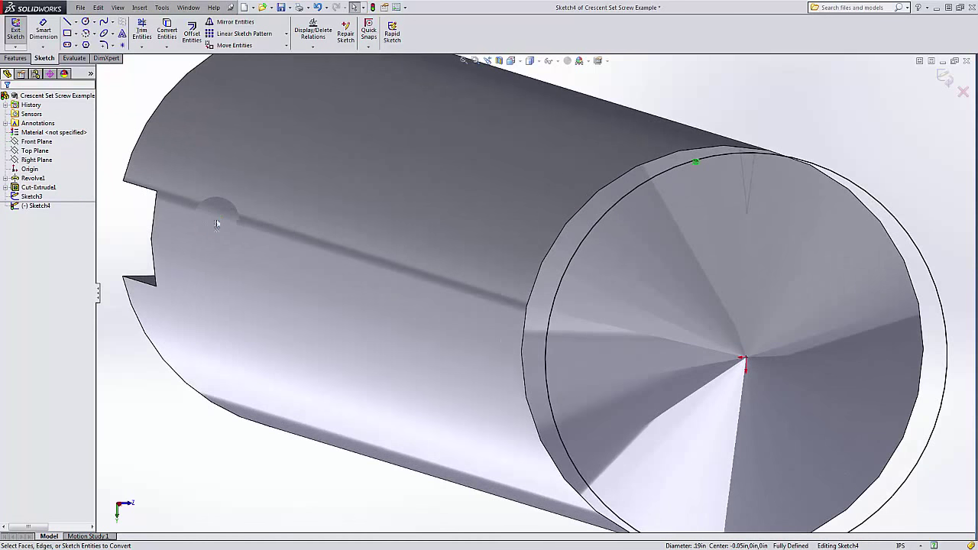
{"action": "key", "text": "f"}
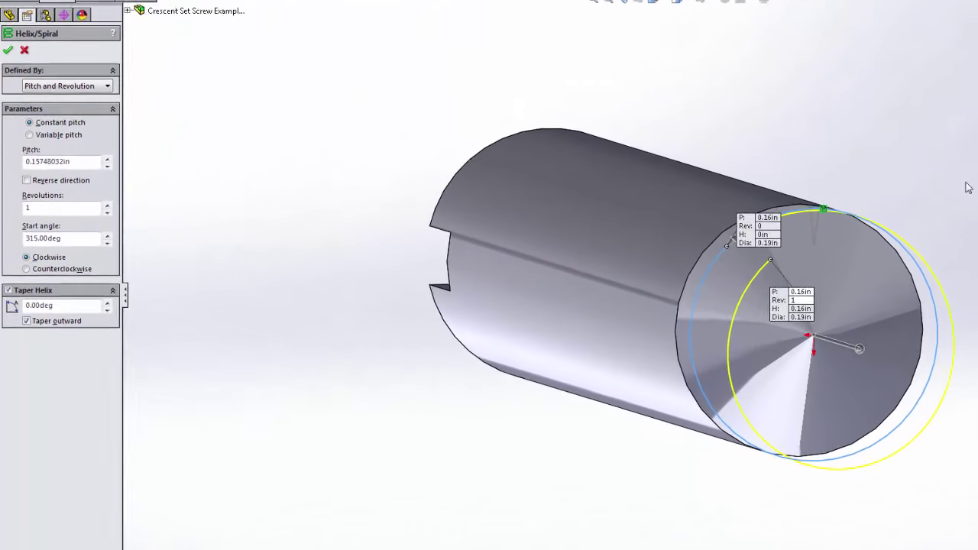
- Set the helix start angle to 270°
{"action": "double_click", "coordinate": [81, 236]}
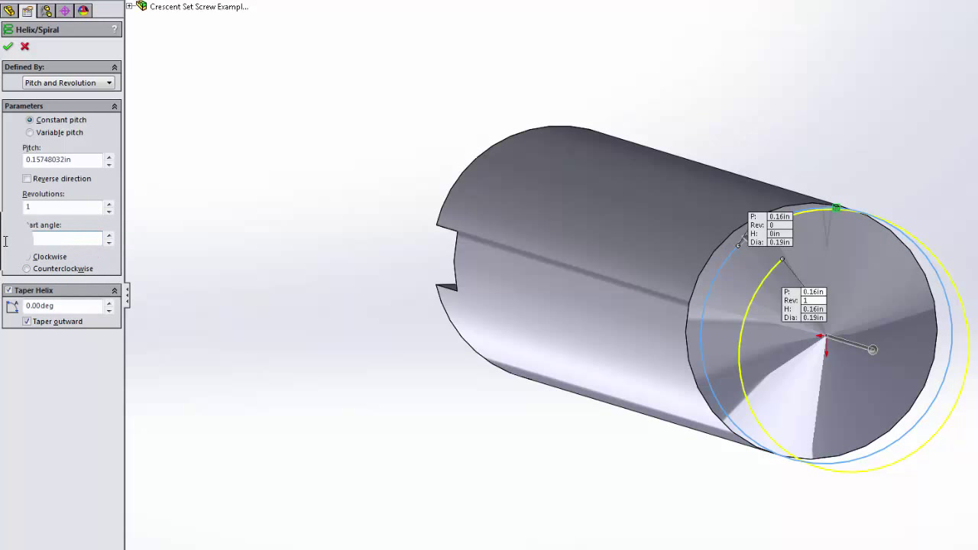
{"action": "type", "text": "270"}
{"action": "key", "text": "Tab"}
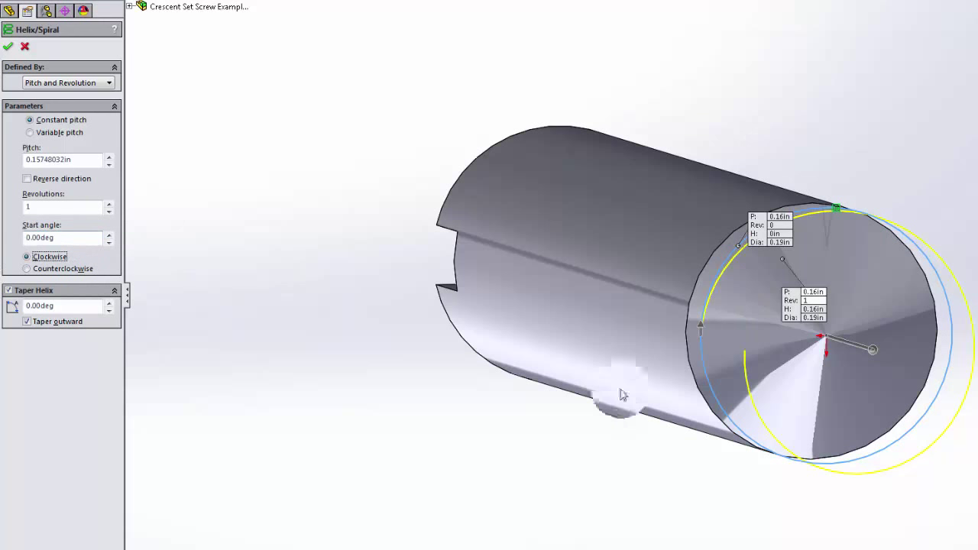
{"action": "double_click", "coordinate": [68, 237]}
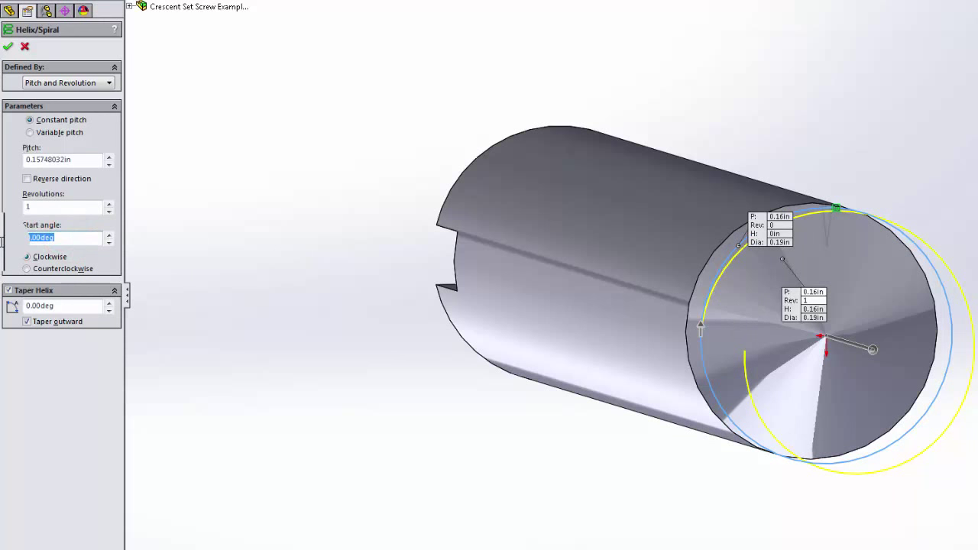
{"action": "key", "text": "Tab"}
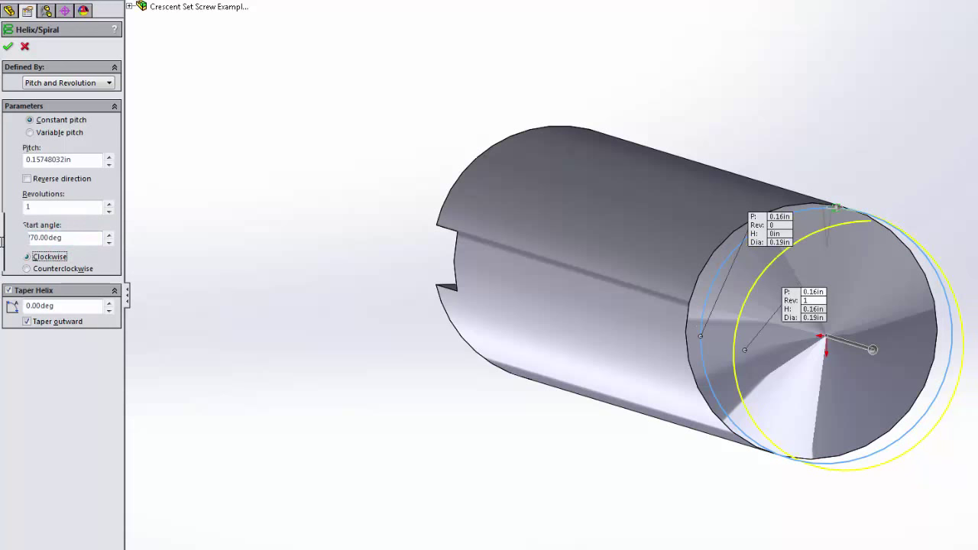
{"action": "middle_click_drag", "start_coordinate": [855, 190], "coordinate": [858, 203]}
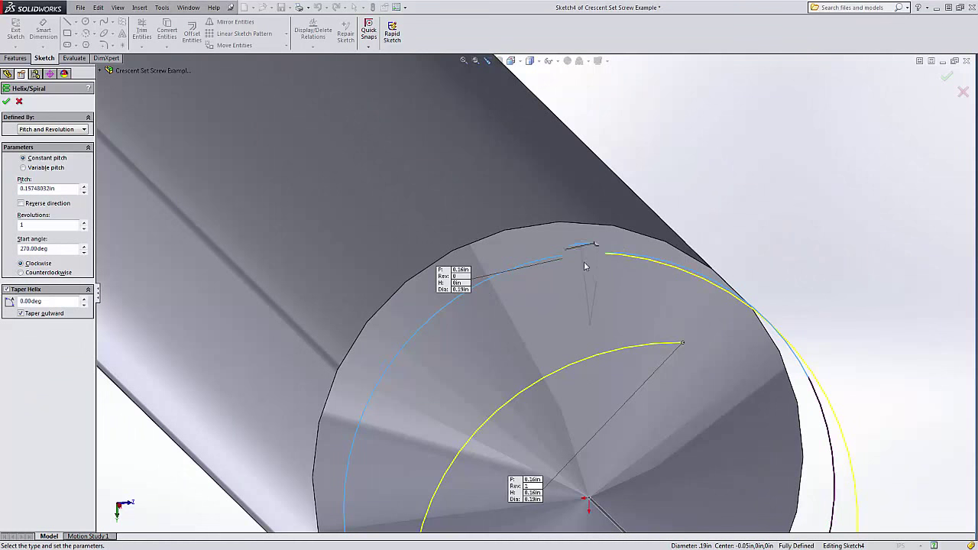
{"action": "scroll", "coordinate": [462, 318], "scroll_direction": "up", "scroll_amount": 5}
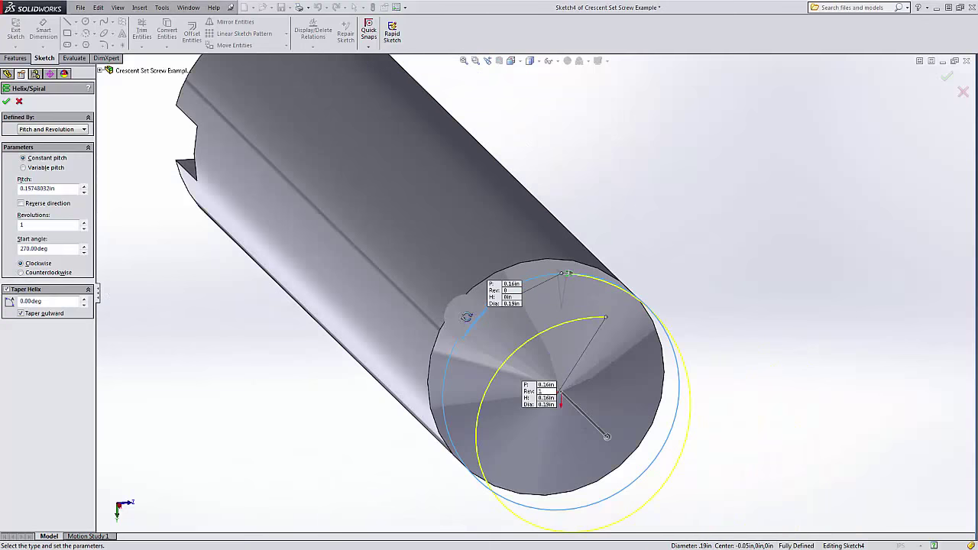
{"action": "middle_click_drag", "start_coordinate": [465, 316], "coordinate": [534, 353]}
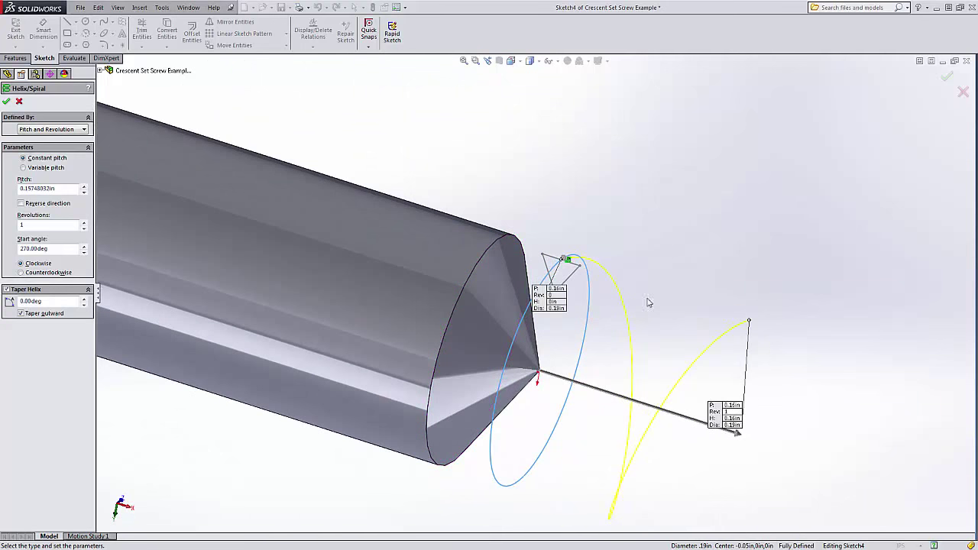
- Reverse the helix direction, wind it clockwise, drop the taper, and set pitch 1/32 in
{"action": "left_click", "coordinate": [21, 204]}
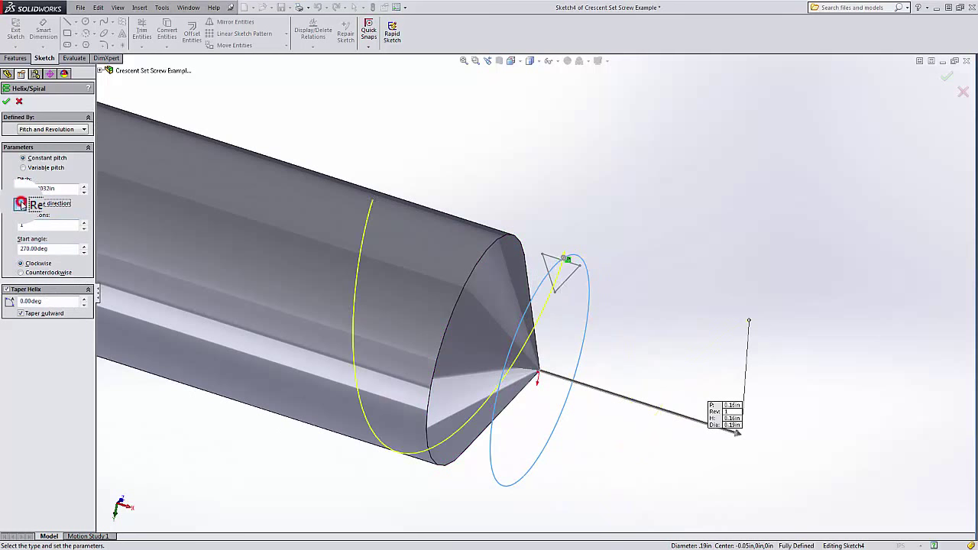
{"action": "left_click", "coordinate": [22, 273]}
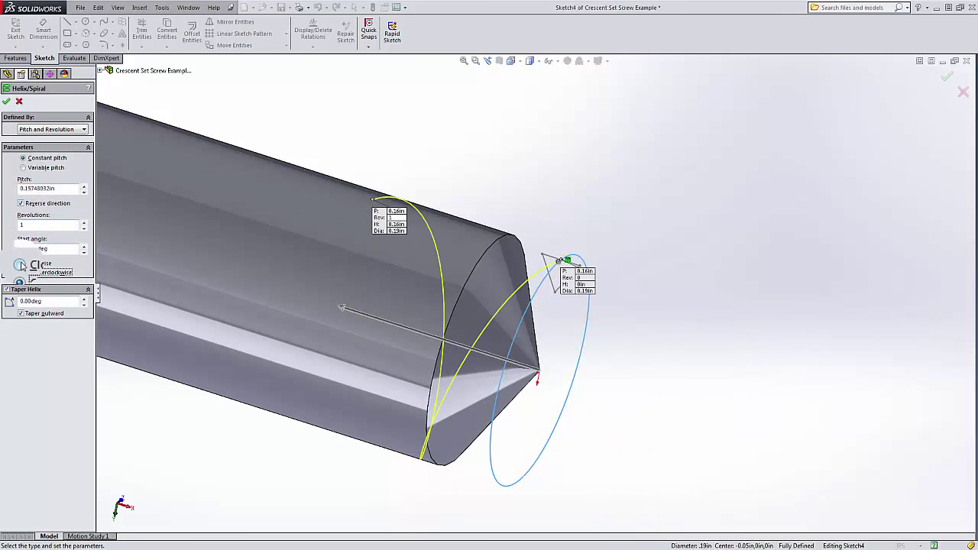
{"action": "left_click", "coordinate": [22, 263]}
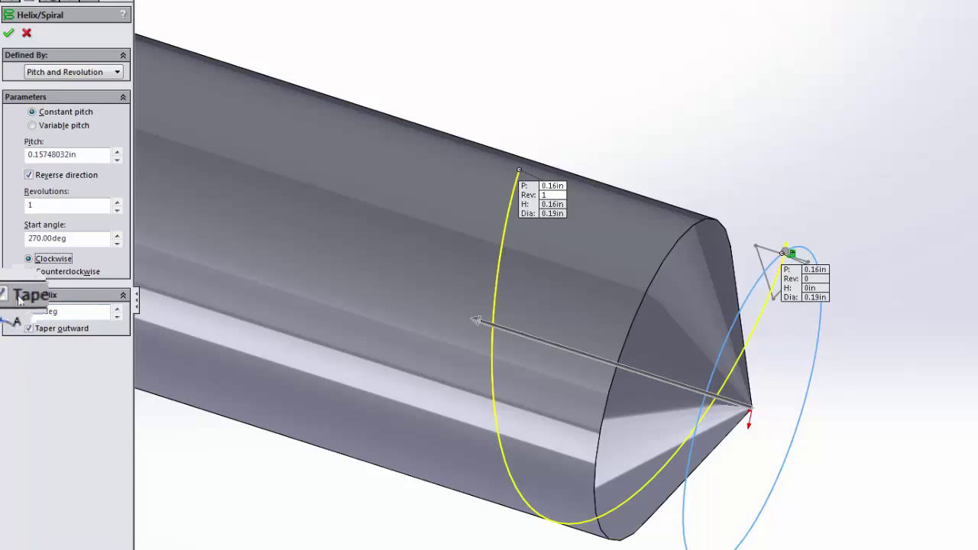
{"action": "left_click", "coordinate": [9, 297]}
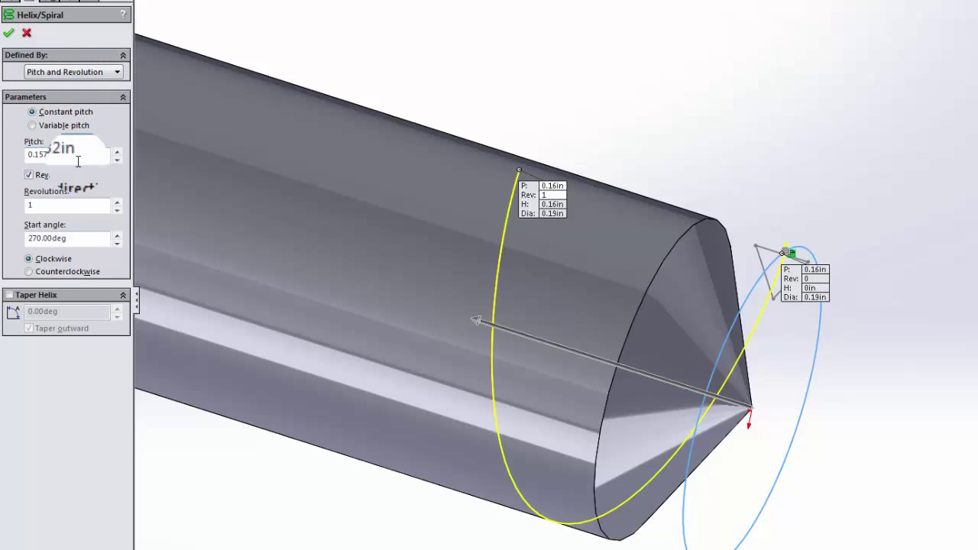
{"action": "left_click", "coordinate": [73, 204]}
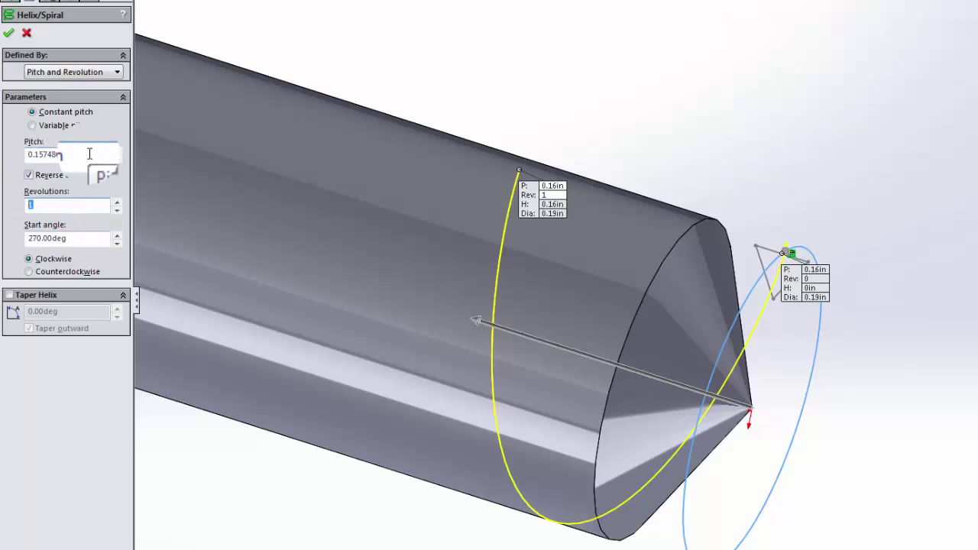
{"action": "left_click", "coordinate": [89, 153]}
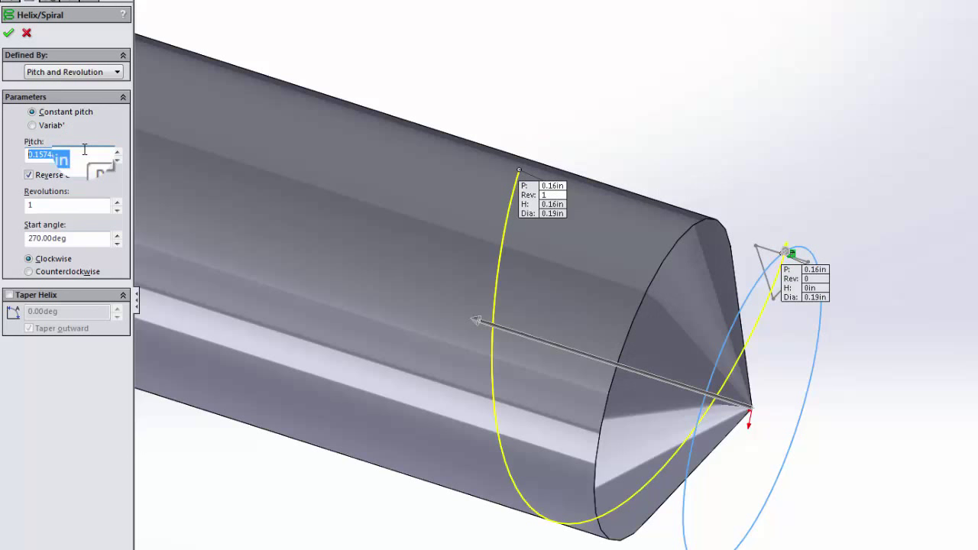
{"action": "type", "text": "1/32"}
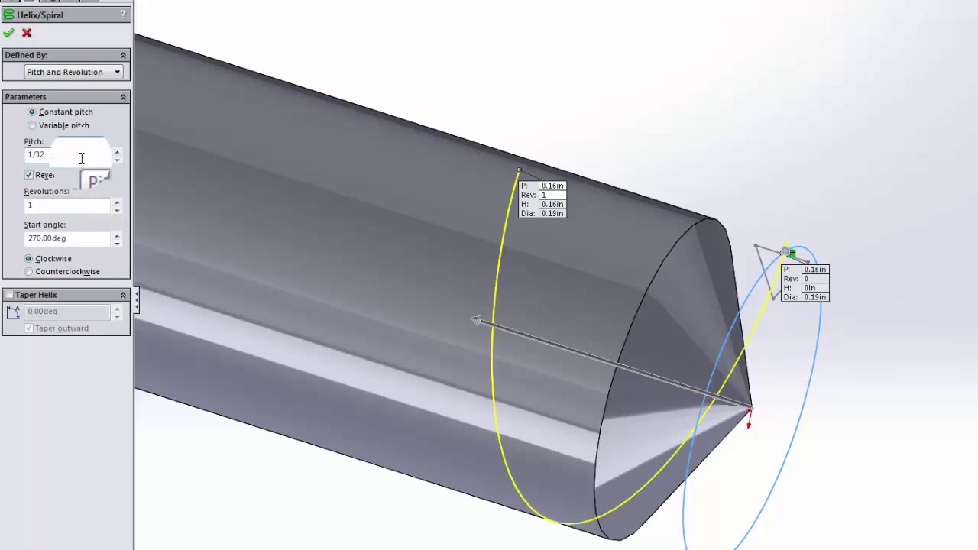
{"action": "key", "text": "Tab"}
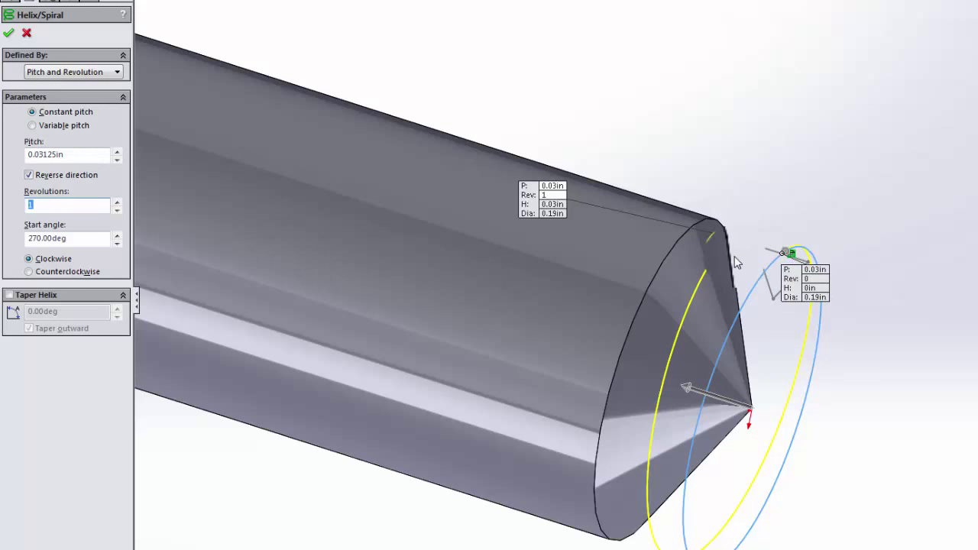
- Define the helix by Height and Pitch with a 0.19in height, check the coils, and accept it
{"action": "left_click", "coordinate": [117, 72]}
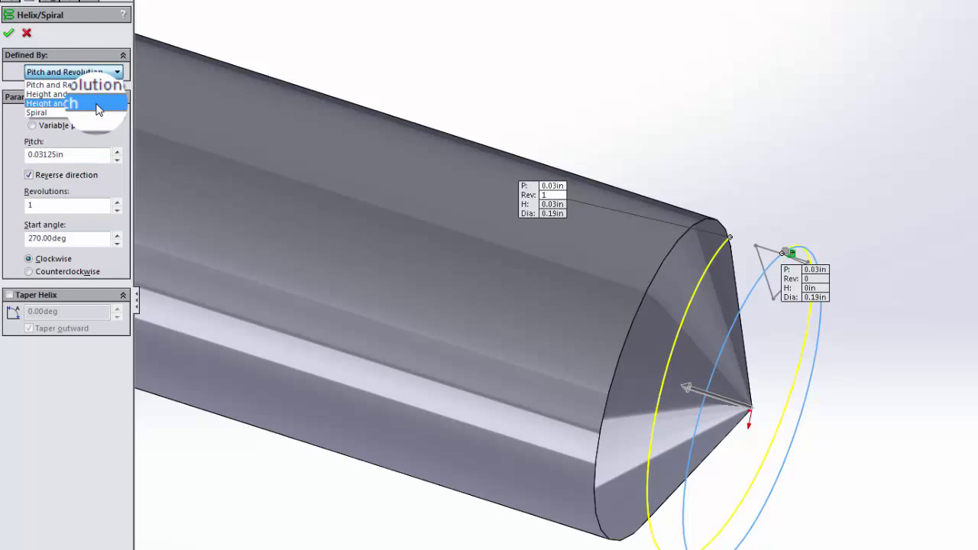
{"action": "left_click", "coordinate": [97, 105]}
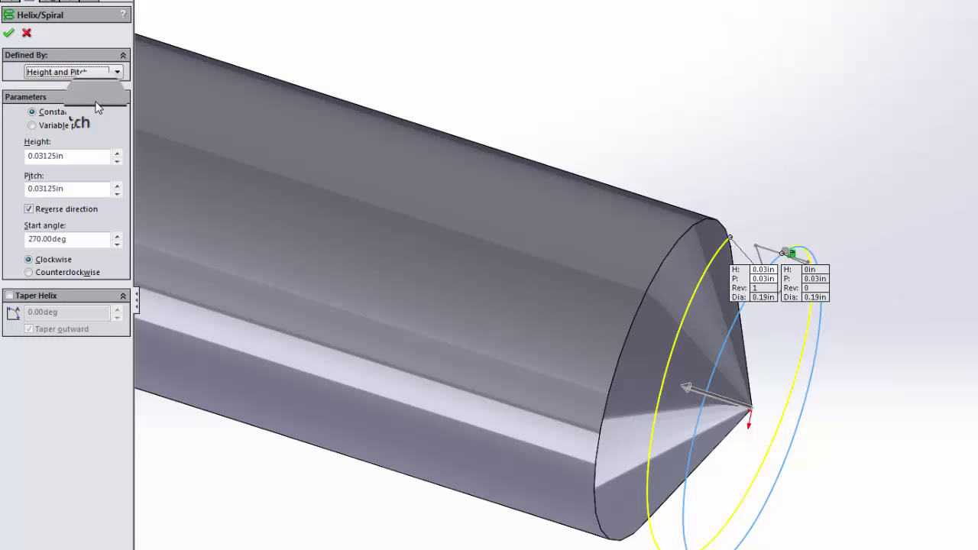
{"action": "double_click", "coordinate": [77, 158]}
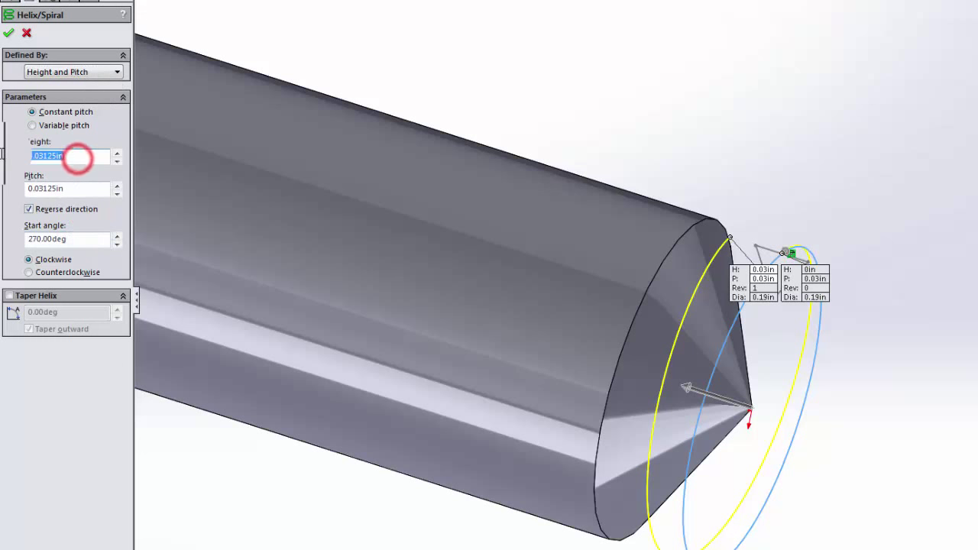
{"action": "key", "text": "Delete"}
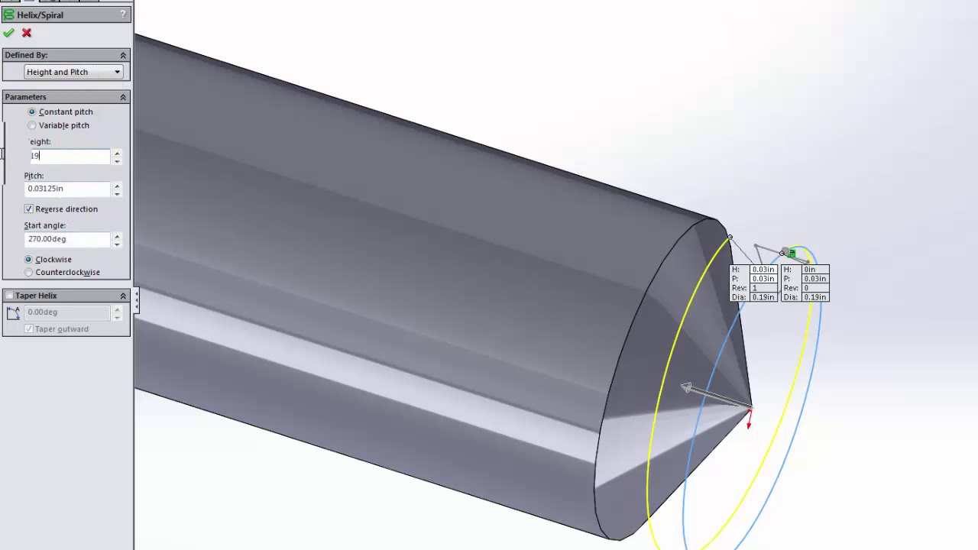
{"action": "type", "text": ".19"}
{"action": "key", "text": "Tab"}
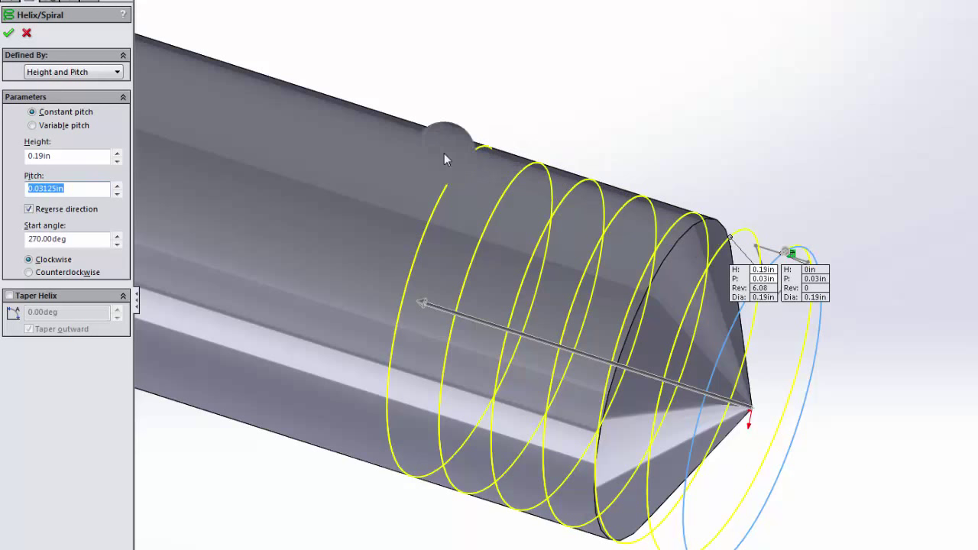
{"action": "left_click", "coordinate": [74, 155]}
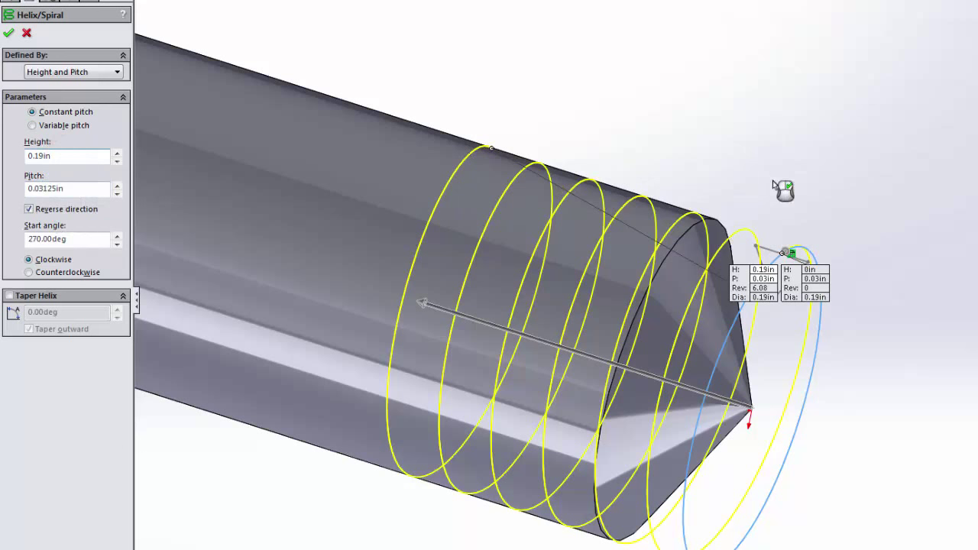
{"action": "middle_click_drag", "start_coordinate": [784, 190], "coordinate": [755, 214]}
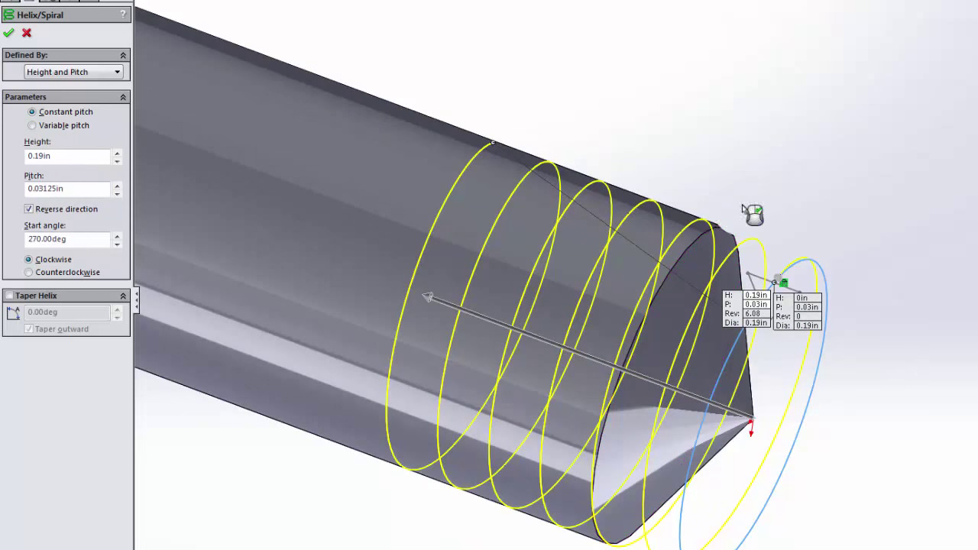
{"action": "left_click", "coordinate": [9, 34]}
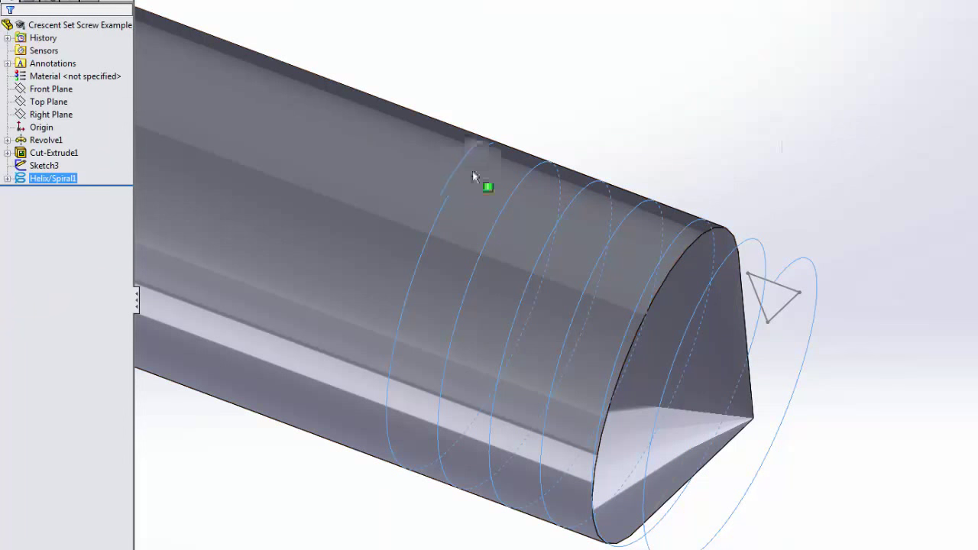
- Select the Sketch3 triangle profile together with Helix/Spiral1 in the FeatureManager tree
{"action": "left_click", "coordinate": [207, 474]}
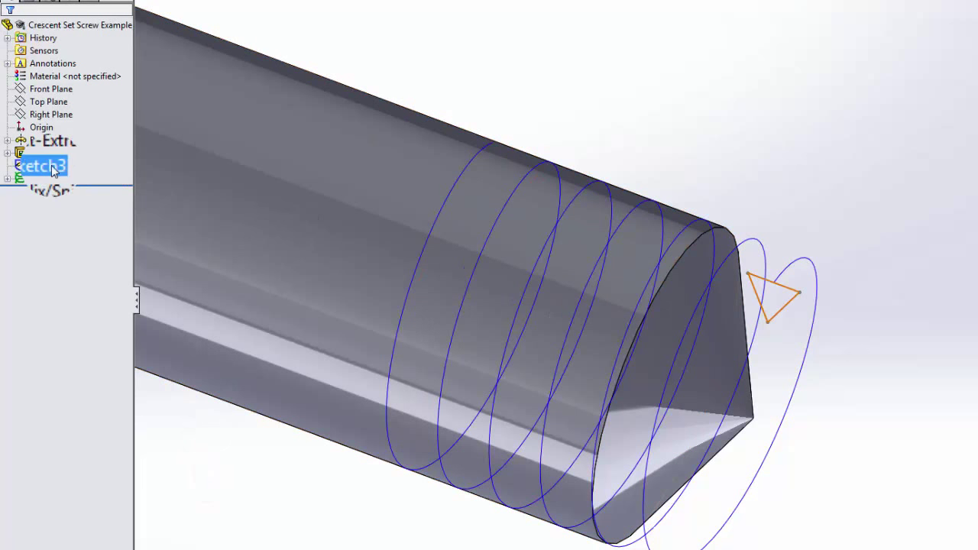
{"action": "left_click", "coordinate": [47, 165]}
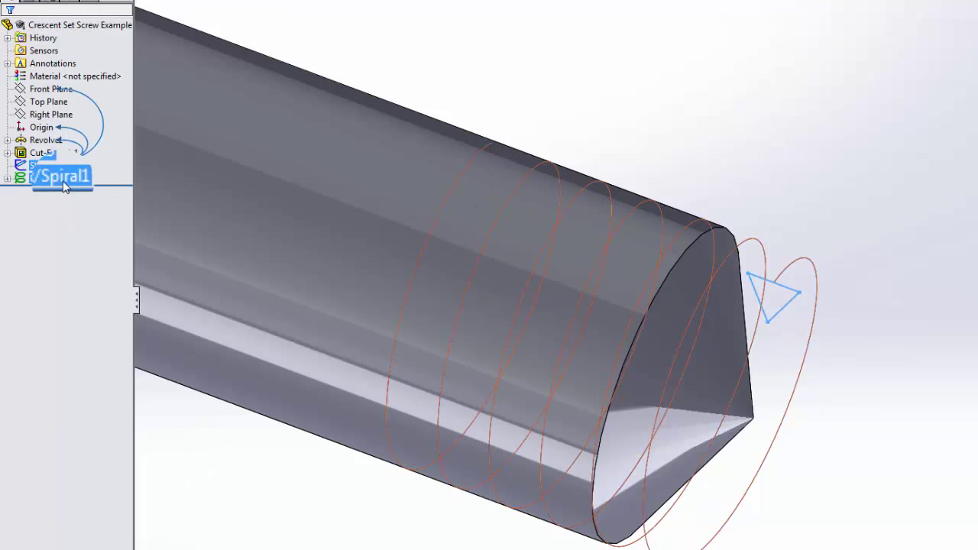
{"action": "left_click", "coordinate": [61, 178], "text": "ctrl"}
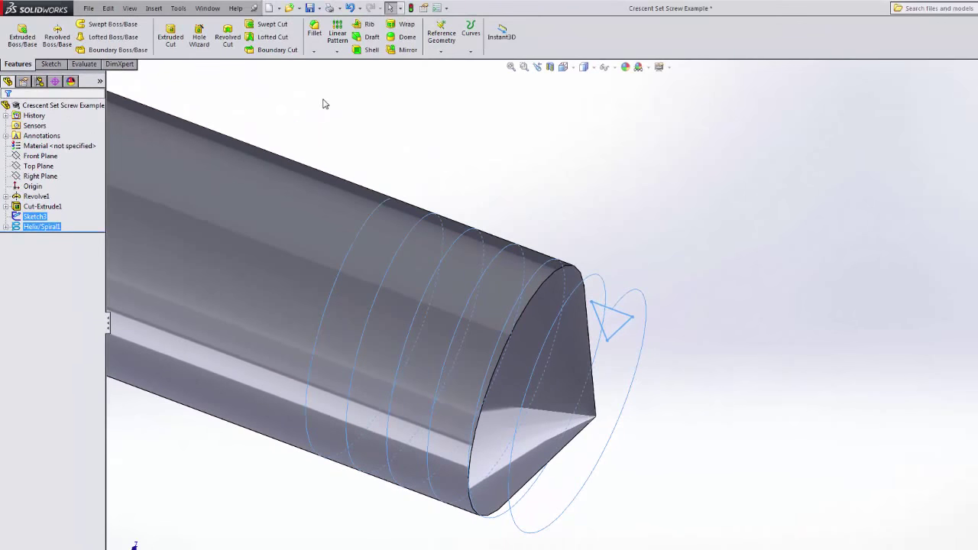
{"action": "left_click", "coordinate": [278, 25]}
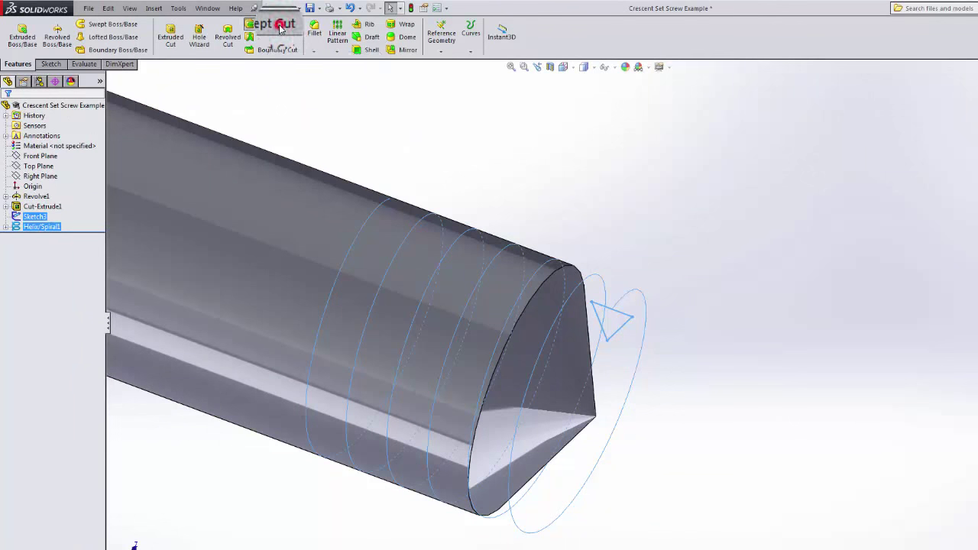
{"action": "left_click", "coordinate": [63, 146]}
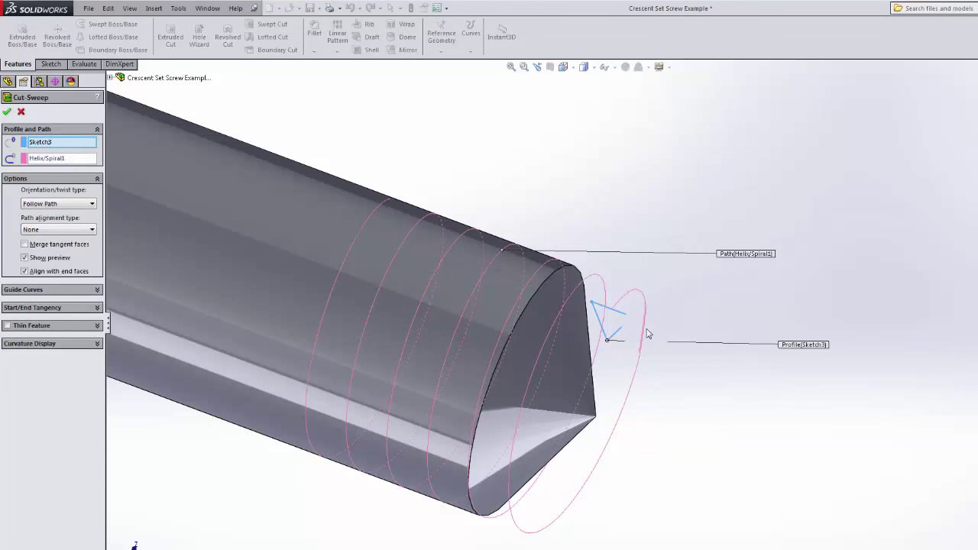
{"action": "left_click", "coordinate": [87, 143]}
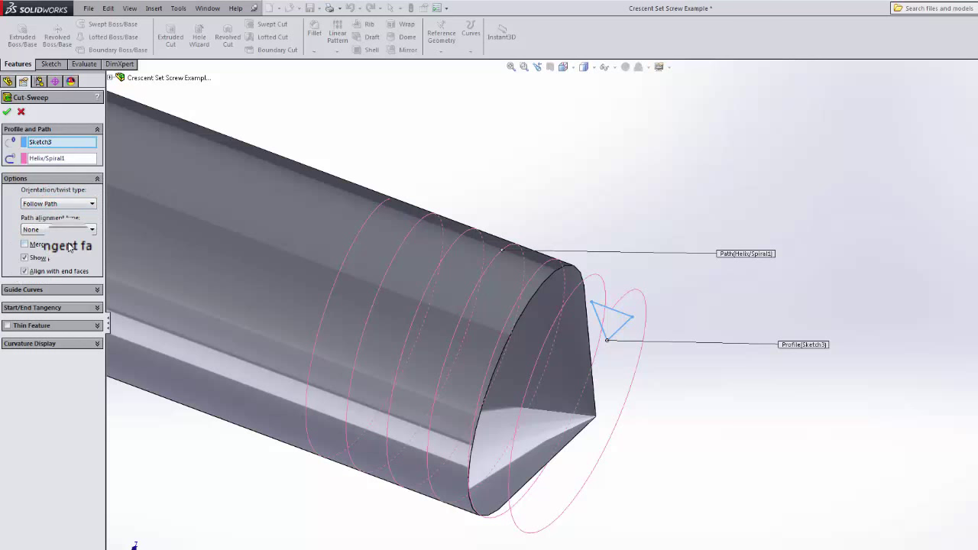
{"action": "left_click", "coordinate": [25, 257]}
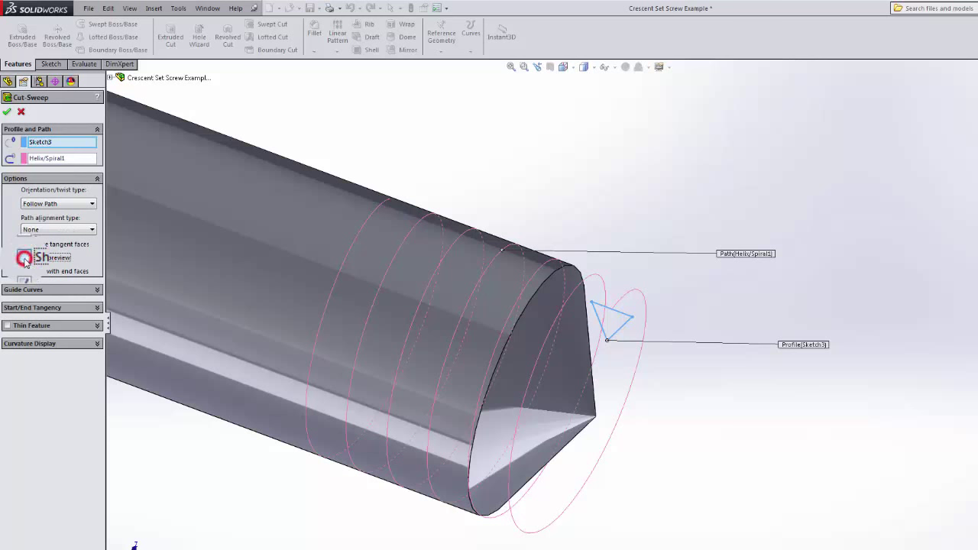
{"action": "left_click", "coordinate": [25, 257]}
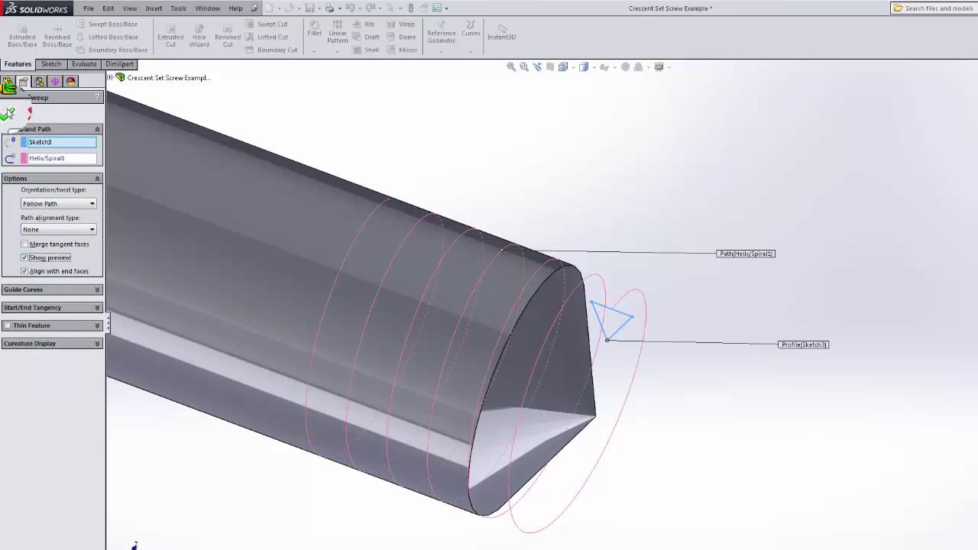
{"action": "left_click", "coordinate": [7, 112]}
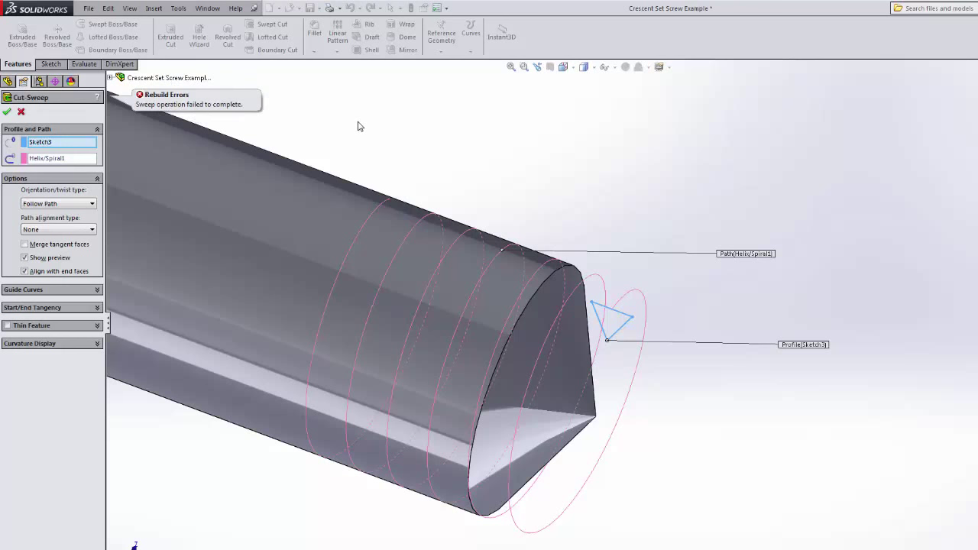
{"action": "scroll", "coordinate": [611, 317], "scroll_direction": "up", "scroll_amount": 6}
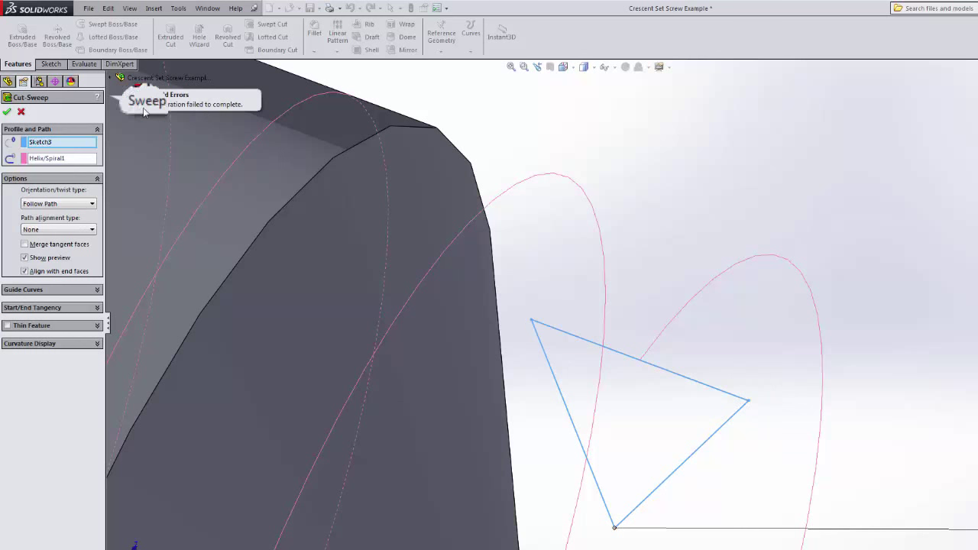
{"action": "left_click", "coordinate": [20, 112]}
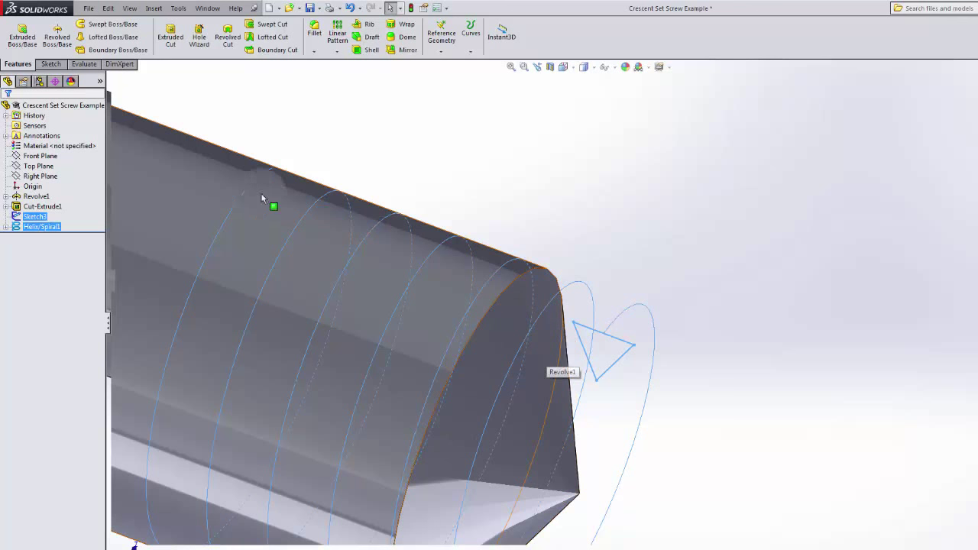
- Change the thread profile's 0.03125in dimension to .0312
{"action": "left_click", "coordinate": [37, 217]}
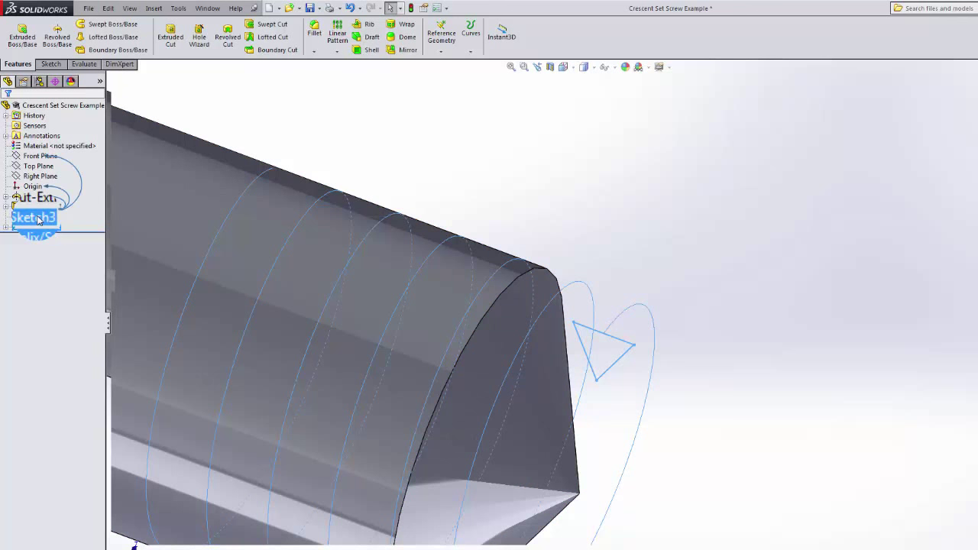
{"action": "left_click", "coordinate": [39, 227], "text": "ctrl"}
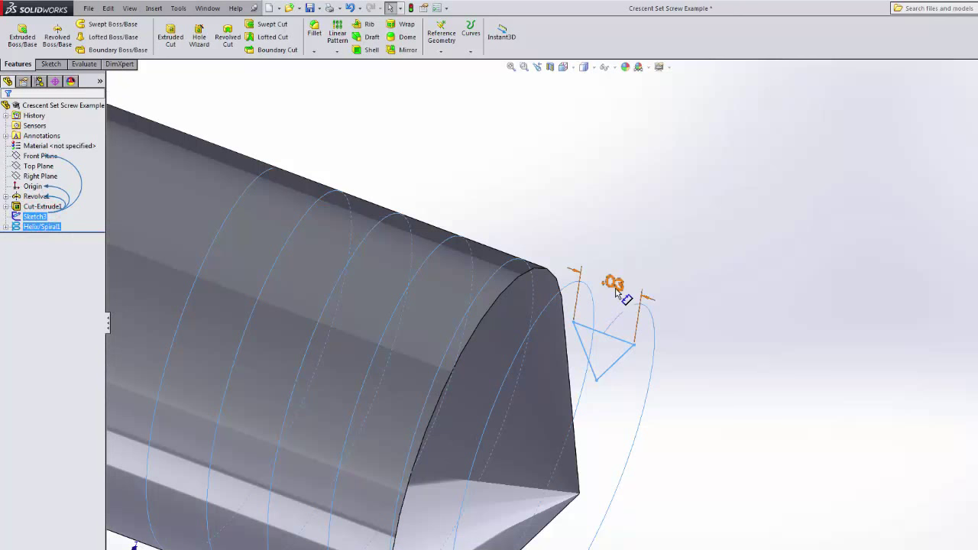
{"action": "double_click", "coordinate": [616, 288]}
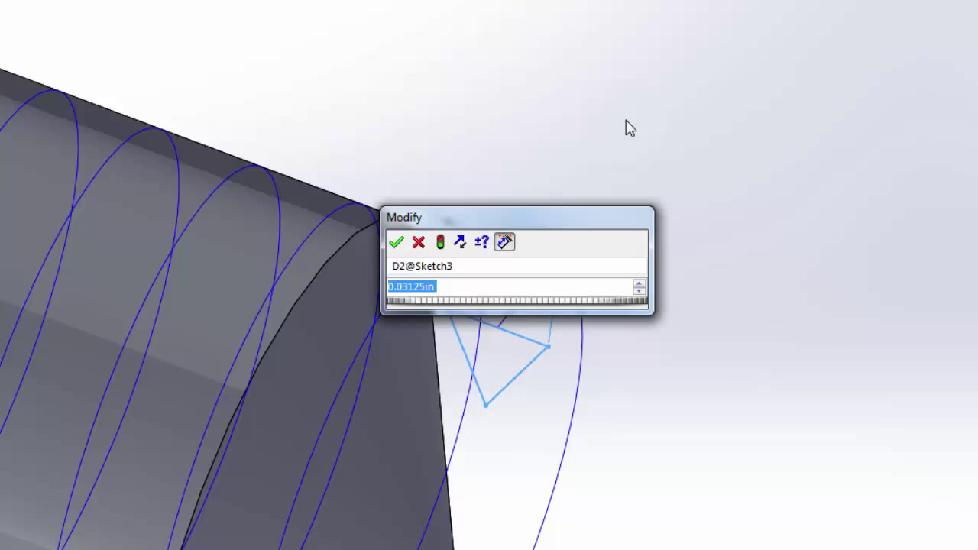
{"action": "type", "text": ".0"}
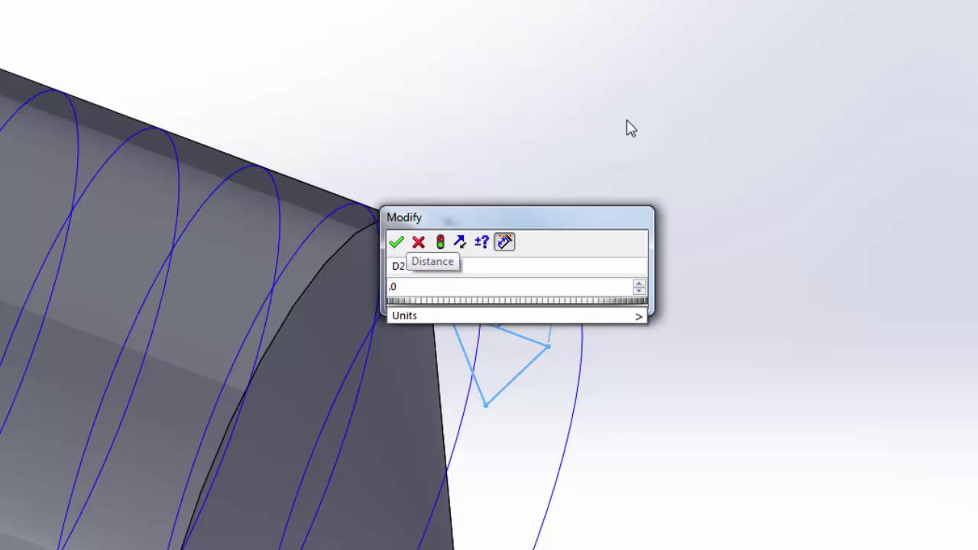
{"action": "type", "text": "312"}
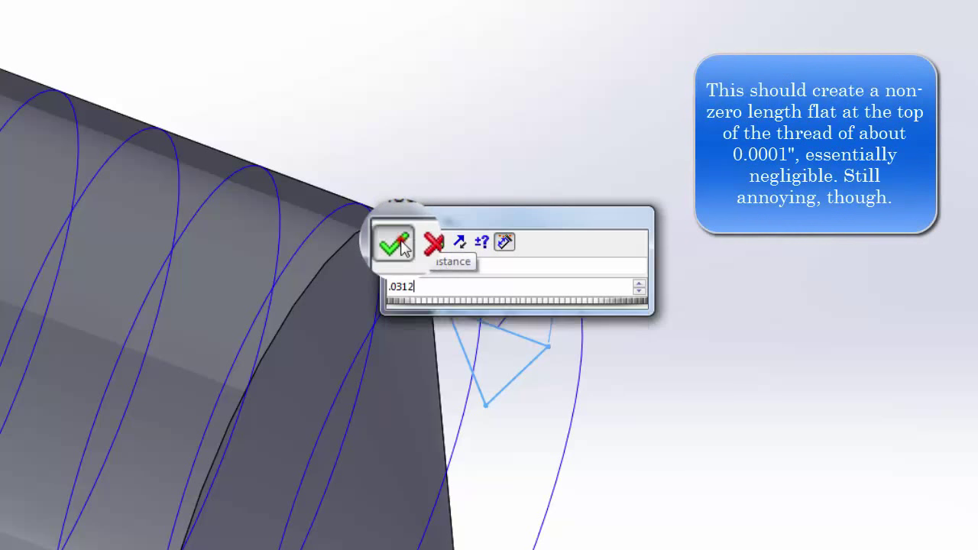
{"action": "left_click", "coordinate": [401, 244]}
- Reselect Sketch3 as the sweep profile and Helix/Spiral1 as the path
{"action": "left_click", "coordinate": [493, 100]}
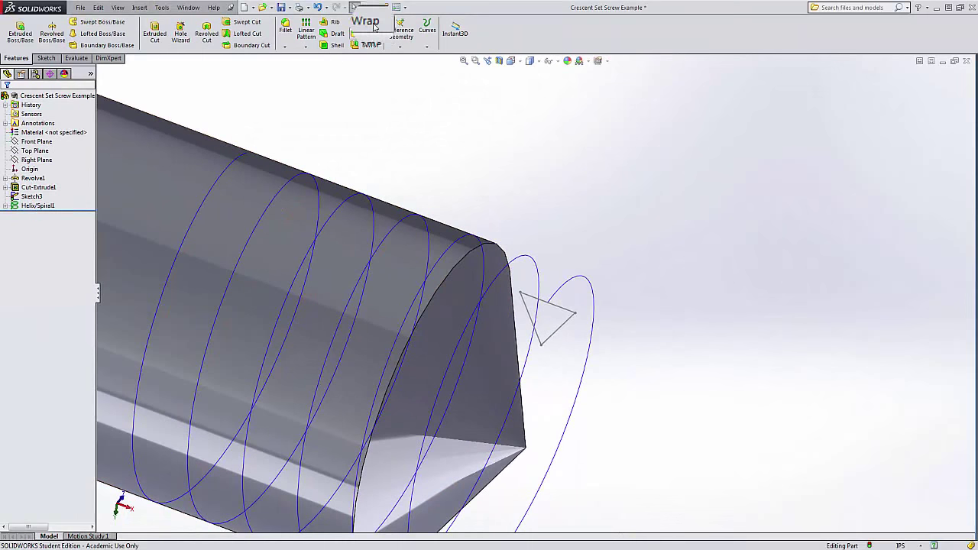
{"action": "left_click", "coordinate": [34, 196]}
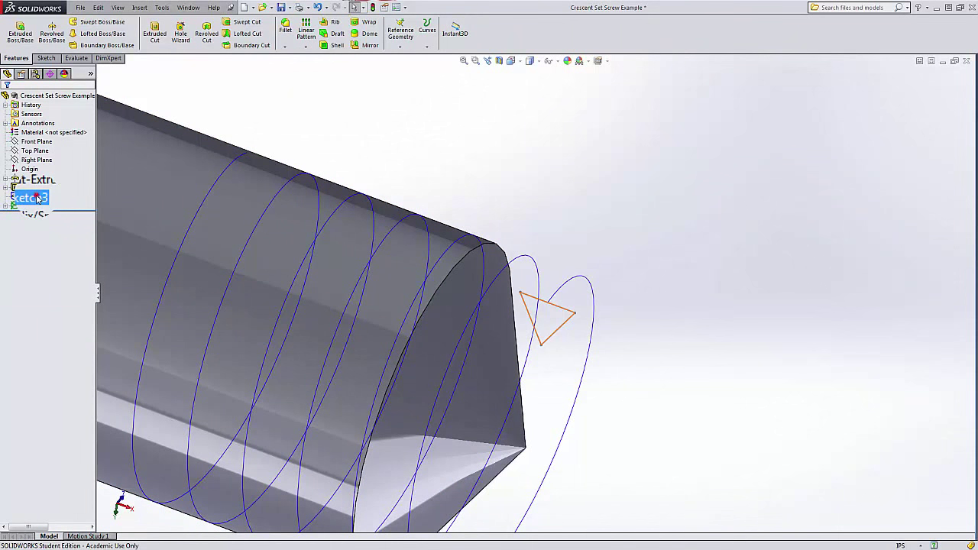
{"action": "left_click", "coordinate": [37, 205], "text": "ctrl"}
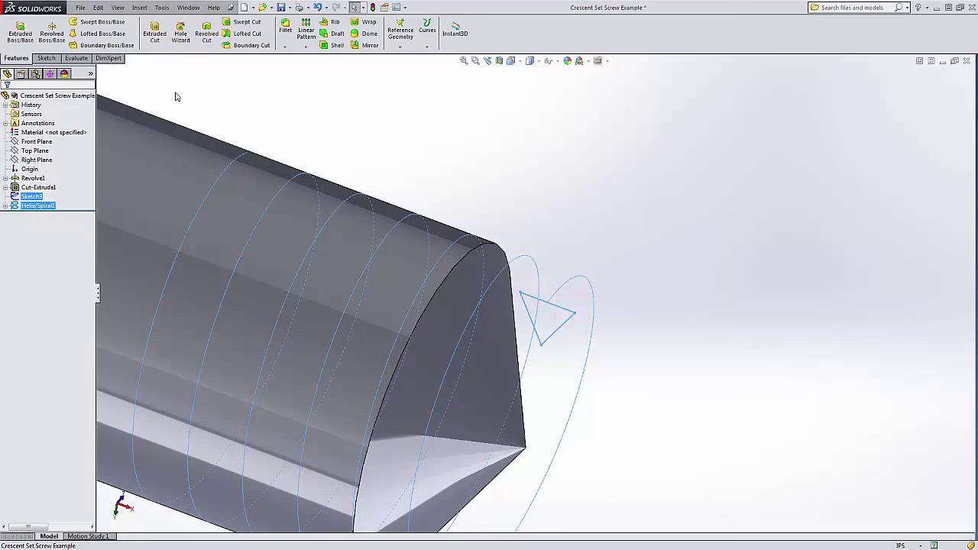
- Swept-cut the Sketch3 triangle along Helix/Spiral1 as Cut-Sweep2, then select its Sketch3
{"action": "left_click", "coordinate": [246, 23]}
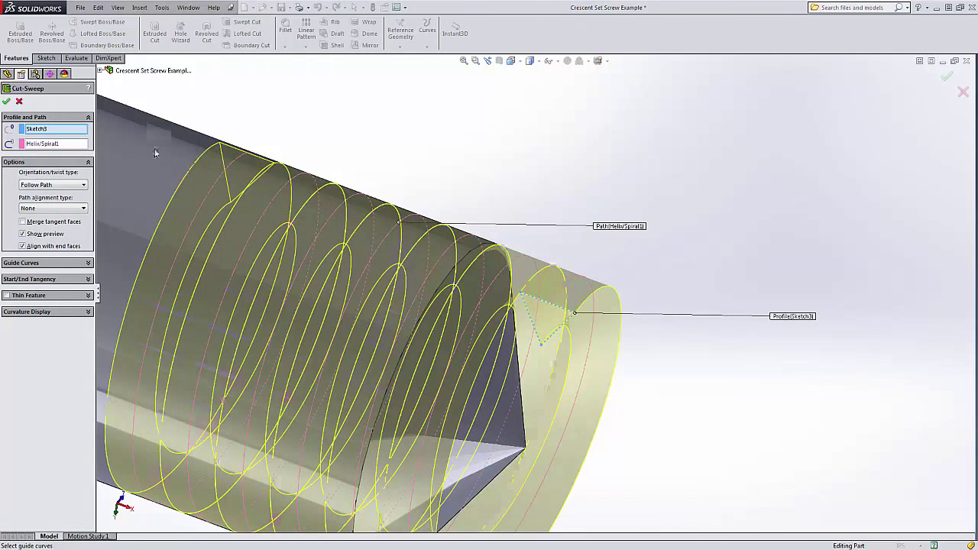
{"action": "left_click", "coordinate": [9, 102]}
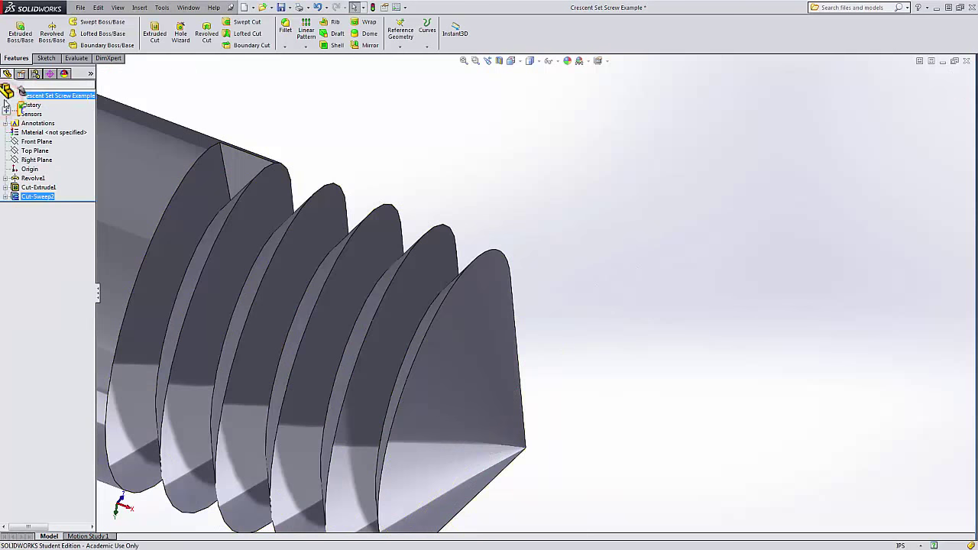
{"action": "scroll", "coordinate": [581, 289], "scroll_direction": "up", "scroll_amount": 4}
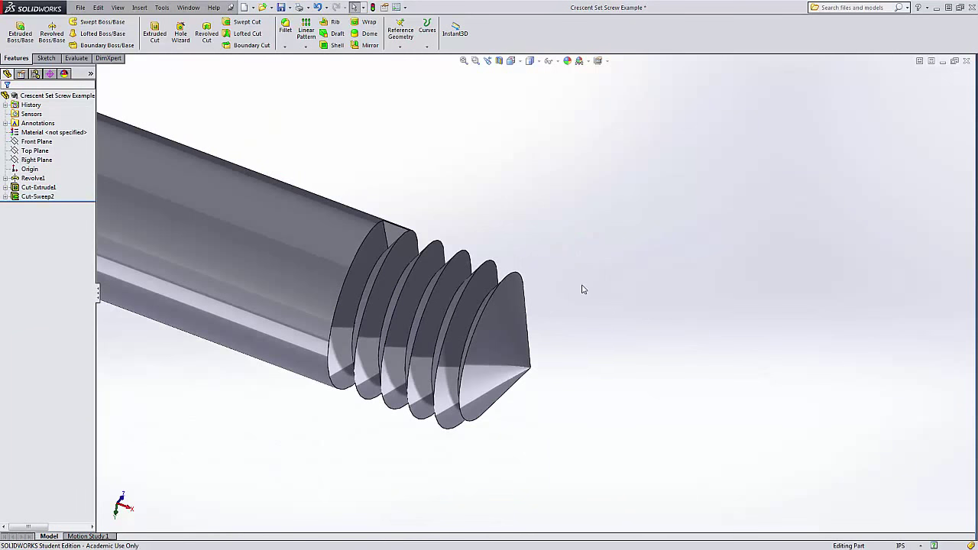
{"action": "left_click", "coordinate": [5, 197]}
{"action": "left_click", "coordinate": [40, 205]}
{"action": "right_click", "coordinate": [42, 205]}
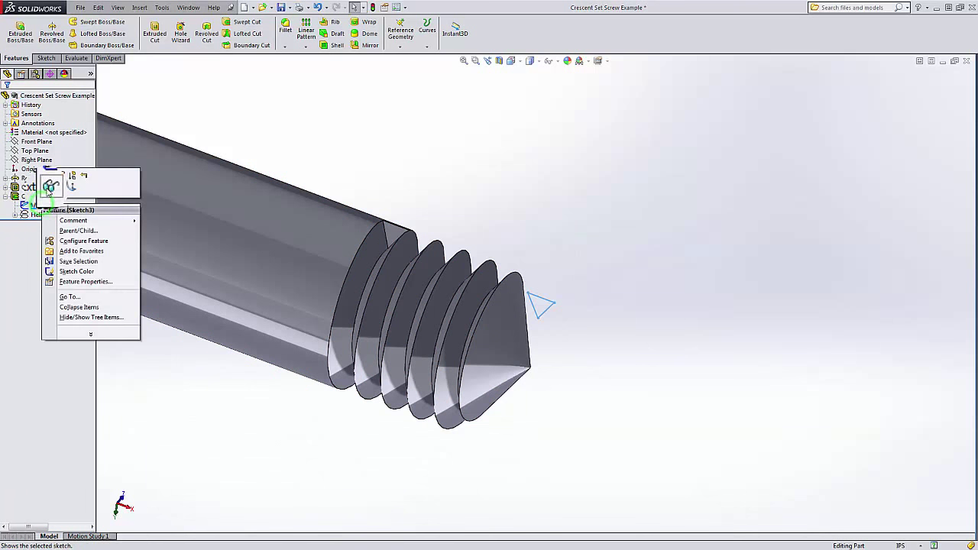
{"action": "left_click", "coordinate": [49, 176]}
{"action": "scroll", "coordinate": [562, 294], "scroll_direction": "down", "scroll_amount": 3}
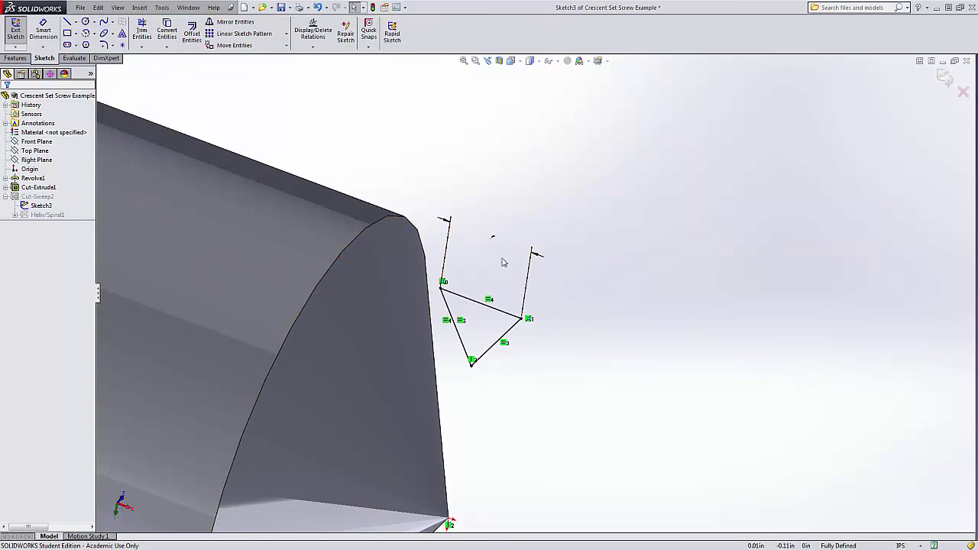
{"action": "scroll", "coordinate": [451, 290], "scroll_direction": "down", "scroll_amount": 4}
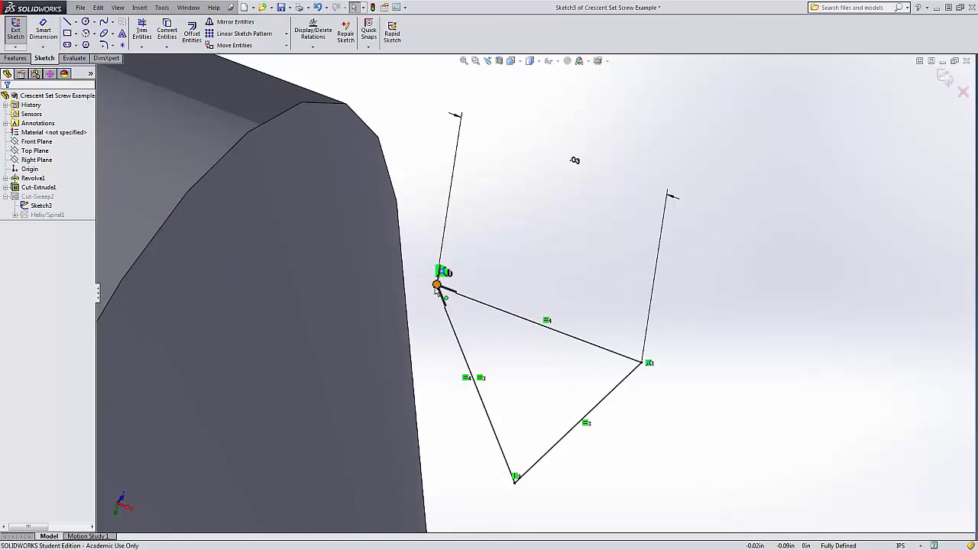
{"action": "left_click", "coordinate": [67, 22]}
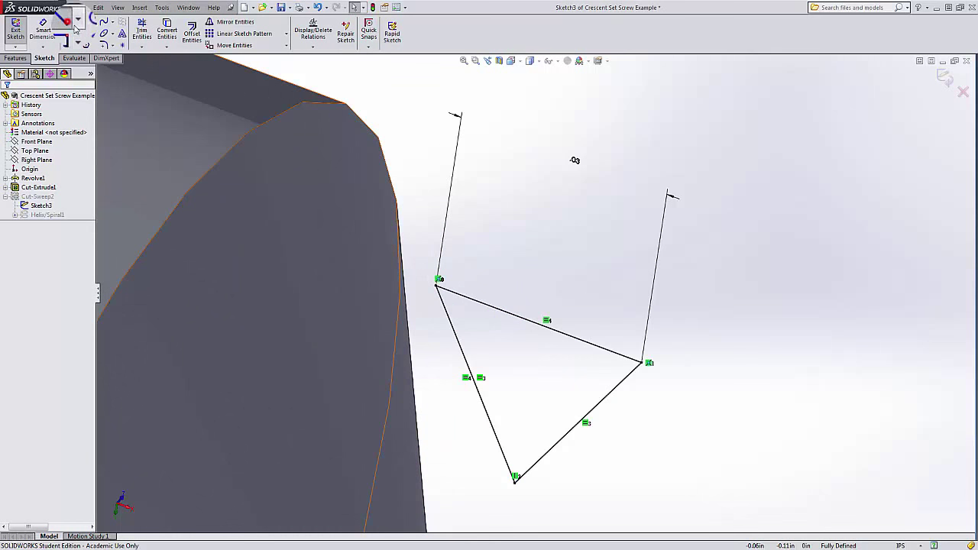
{"action": "left_click", "coordinate": [436, 287]}
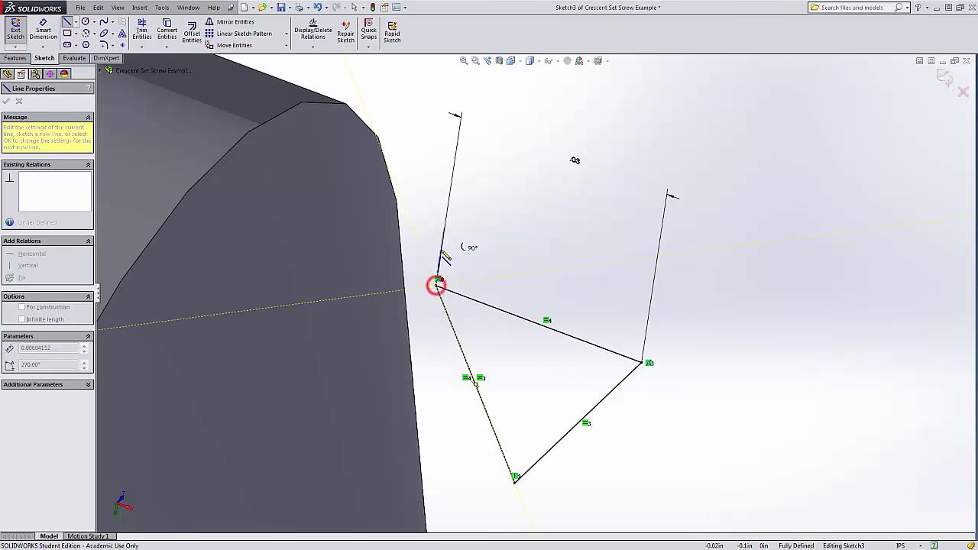
{"action": "left_click", "coordinate": [648, 327]}
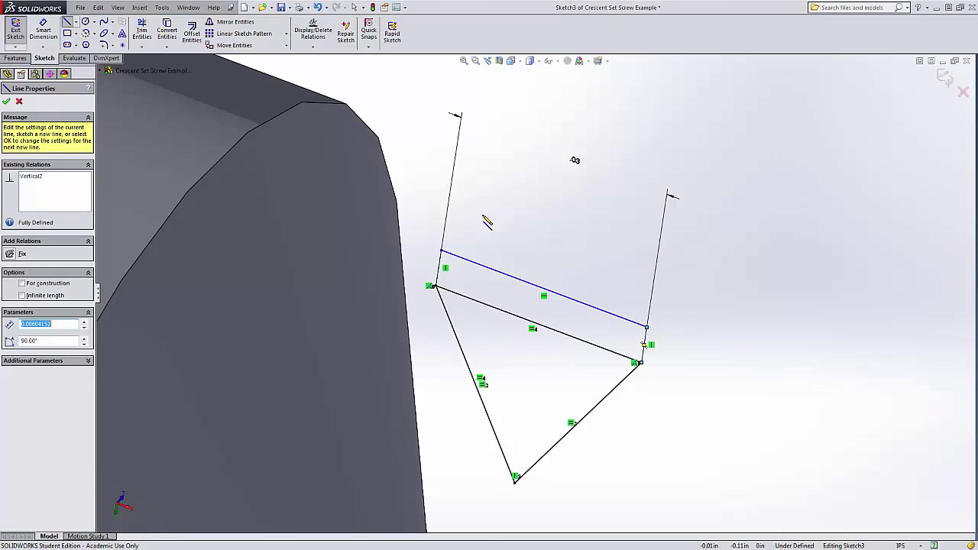
{"action": "left_click", "coordinate": [18, 102]}
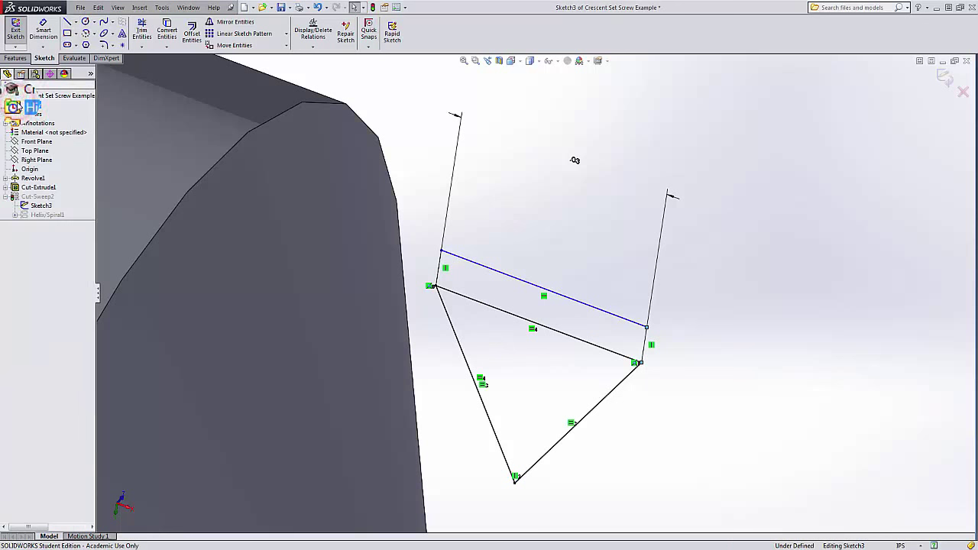
{"action": "left_click", "coordinate": [963, 91]}
{"action": "left_click", "coordinate": [519, 288]}
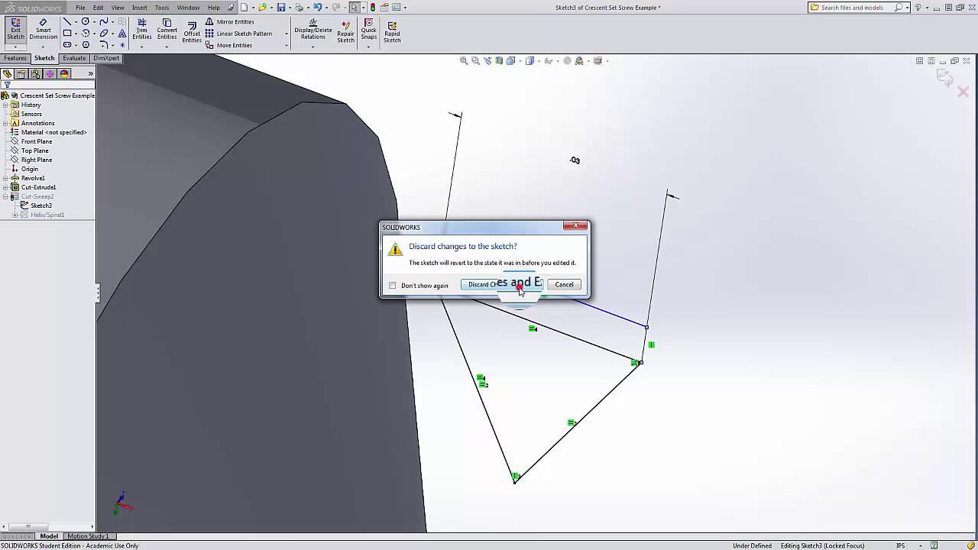
{"action": "scroll", "coordinate": [425, 304], "scroll_direction": "up", "scroll_amount": 10}
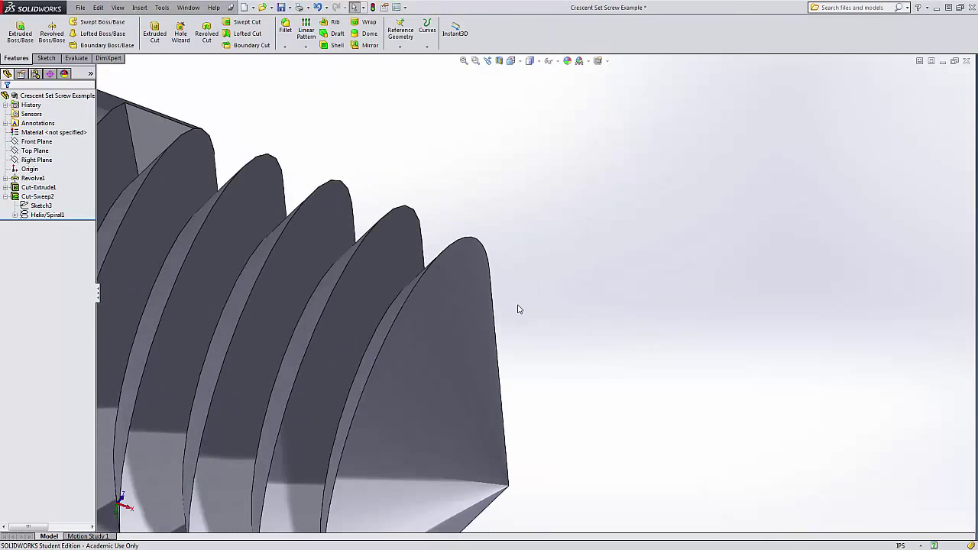
{"action": "scroll", "coordinate": [422, 267], "scroll_direction": "down", "scroll_amount": 6}
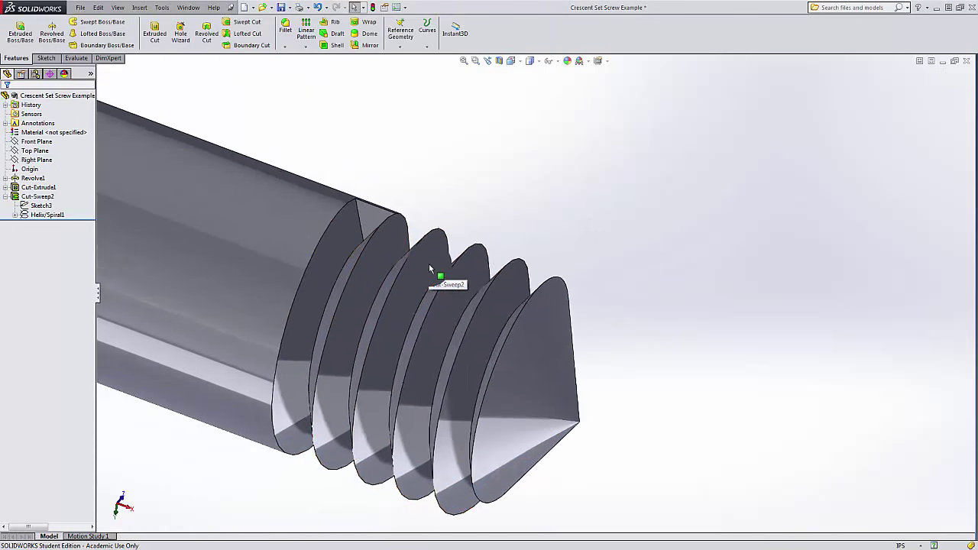
{"action": "scroll", "coordinate": [449, 264], "scroll_direction": "up", "scroll_amount": 8}
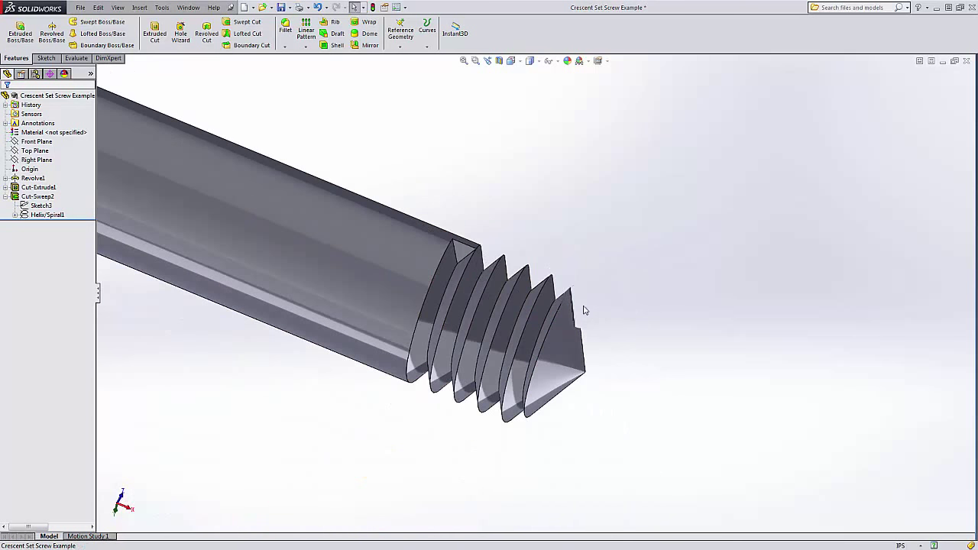
{"action": "middle_click_drag", "start_coordinate": [583, 310], "coordinate": [566, 250]}
{"action": "scroll", "coordinate": [517, 198], "scroll_direction": "down", "scroll_amount": 2}
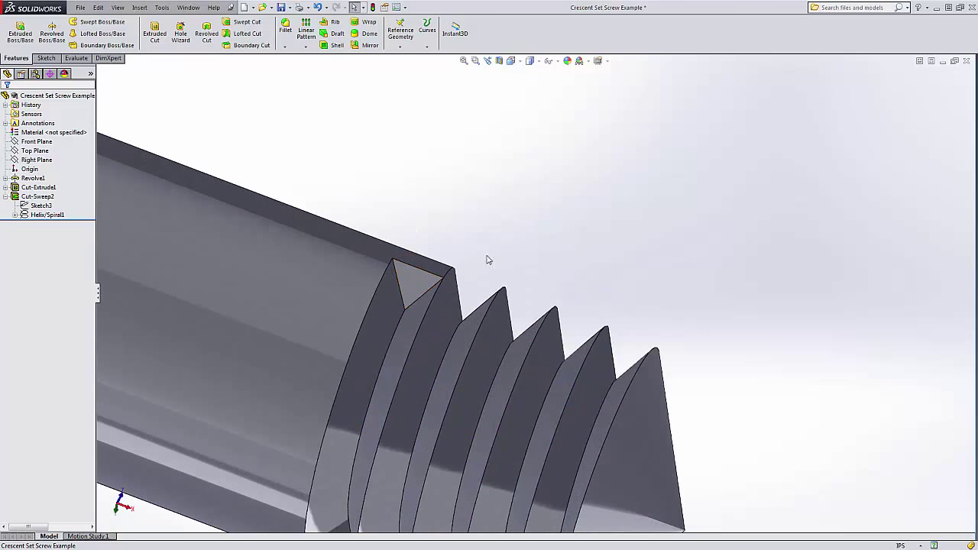
{"action": "scroll", "coordinate": [488, 260], "scroll_direction": "up", "scroll_amount": 3}
{"action": "middle_click_drag", "start_coordinate": [489, 305], "coordinate": [518, 262]}
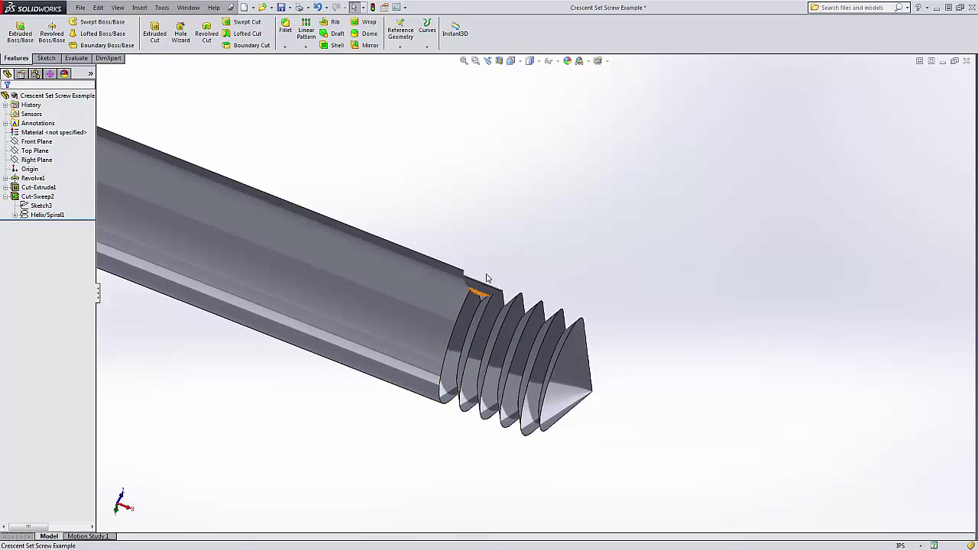
{"action": "scroll", "coordinate": [489, 310], "scroll_direction": "down", "scroll_amount": 5}
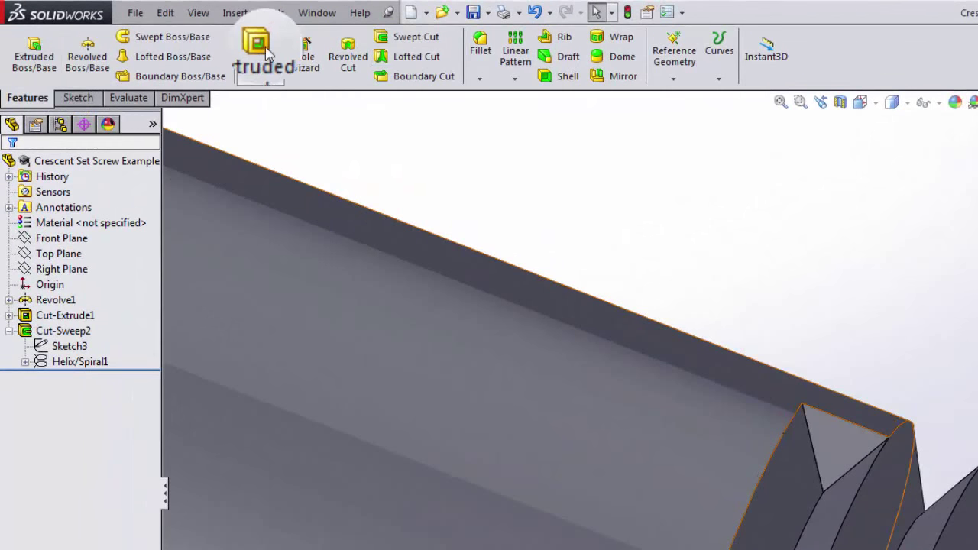
- Sketch the leftover thread-start triangle on its face by converting the face edges
{"action": "left_click", "coordinate": [260, 50]}
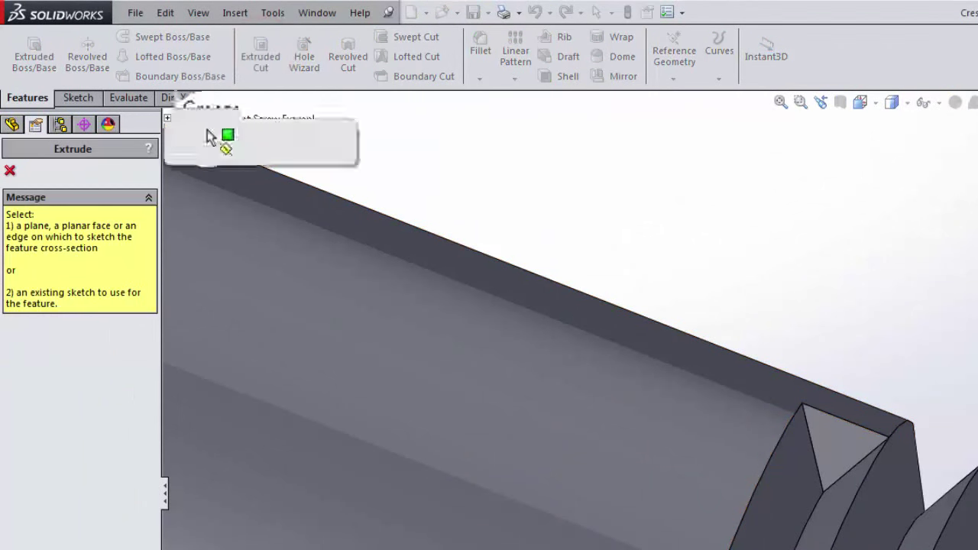
{"action": "left_click", "coordinate": [826, 442]}
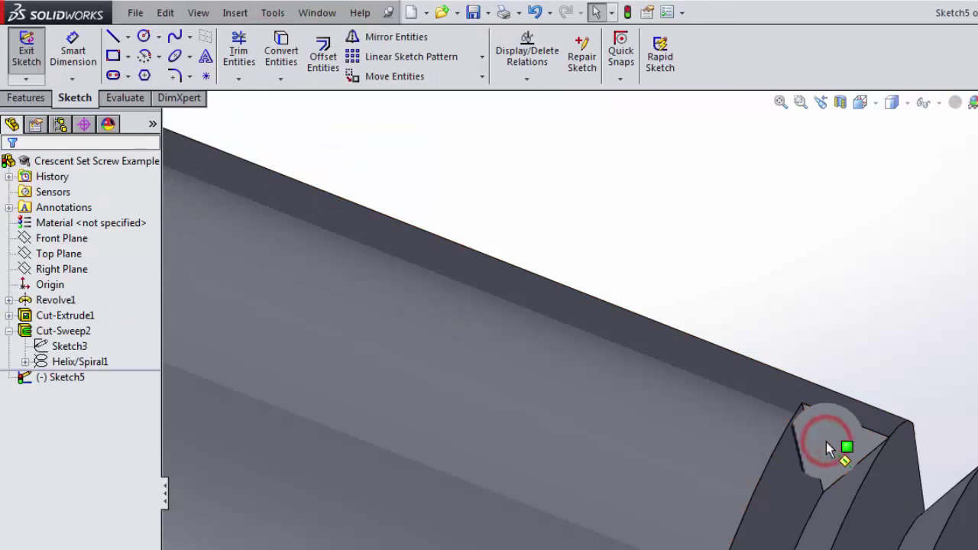
{"action": "left_click", "coordinate": [281, 50]}
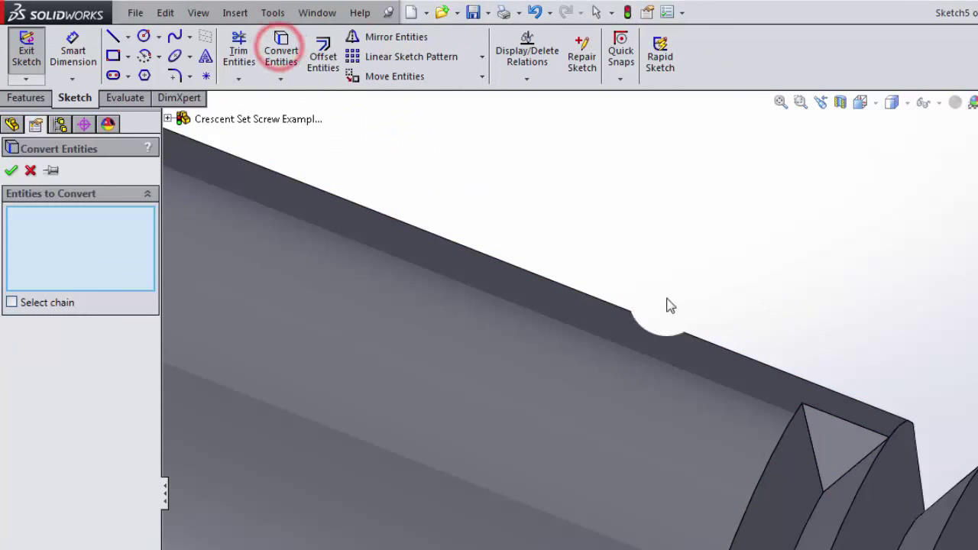
{"action": "left_click", "coordinate": [815, 455]}
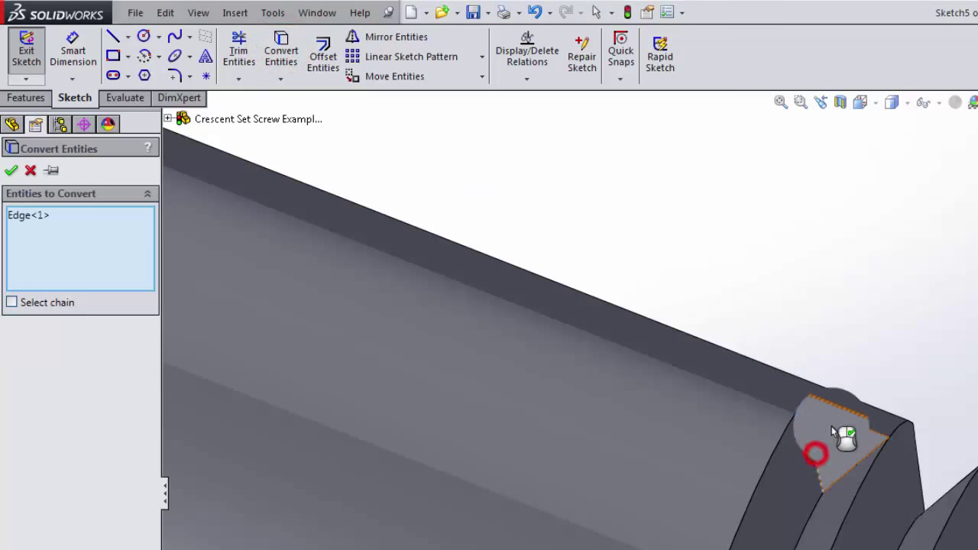
{"action": "left_click", "coordinate": [853, 468]}
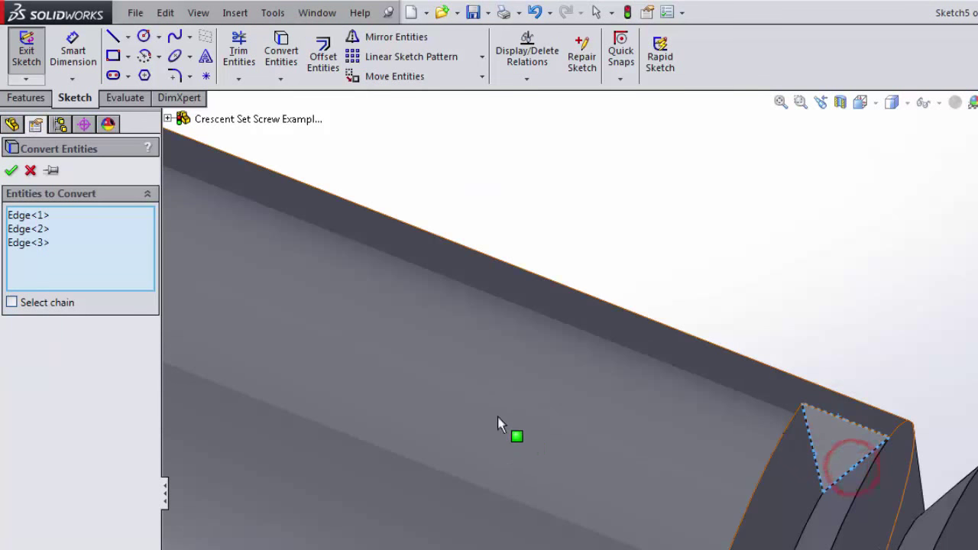
{"action": "left_click", "coordinate": [11, 170]}
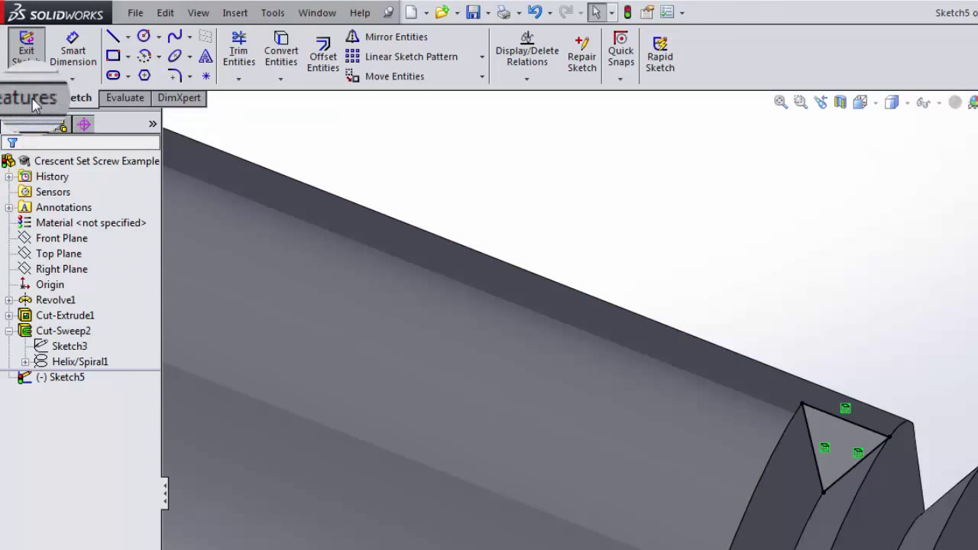
{"action": "left_click", "coordinate": [26, 46]}
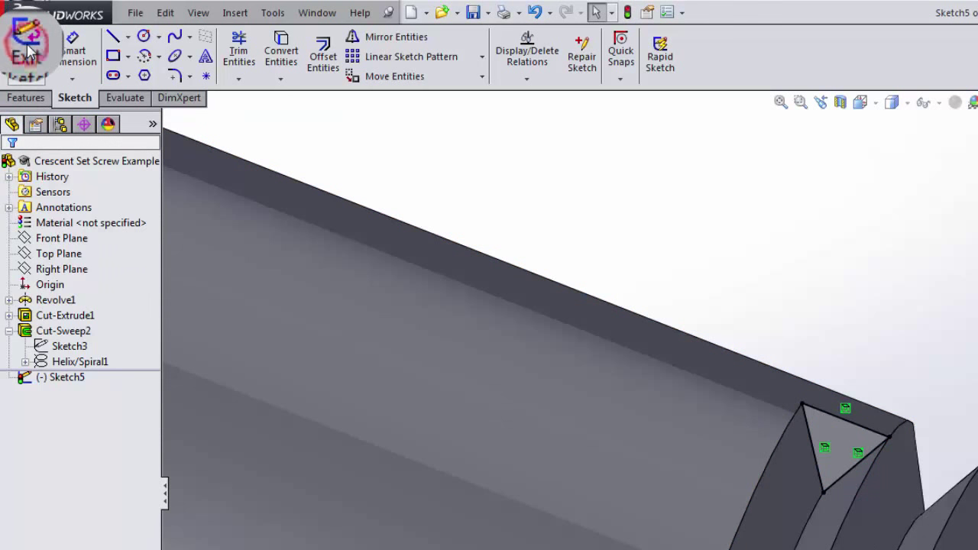
- Cut the triangle Through All as Cut-Extrude2 after checking the preview
{"action": "left_click", "coordinate": [64, 271]}
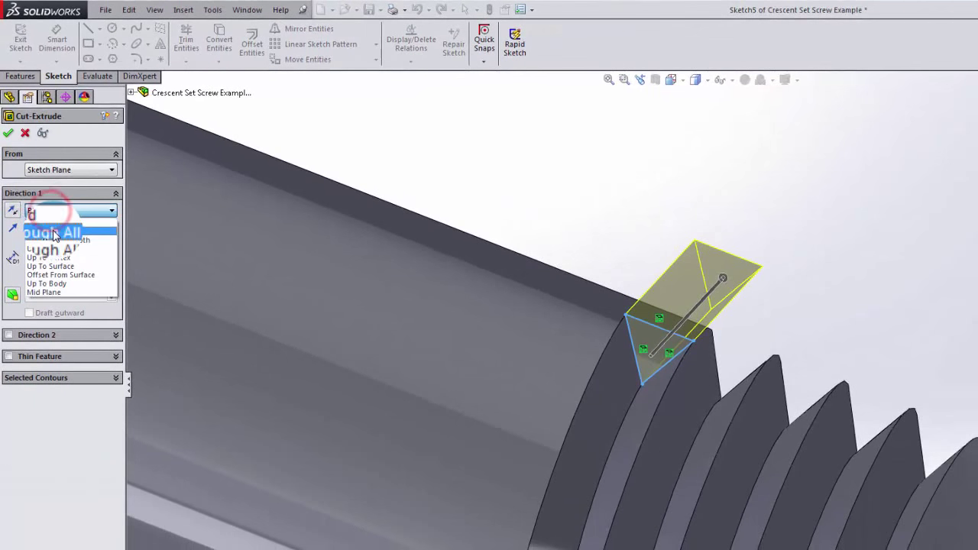
{"action": "left_click", "coordinate": [54, 234]}
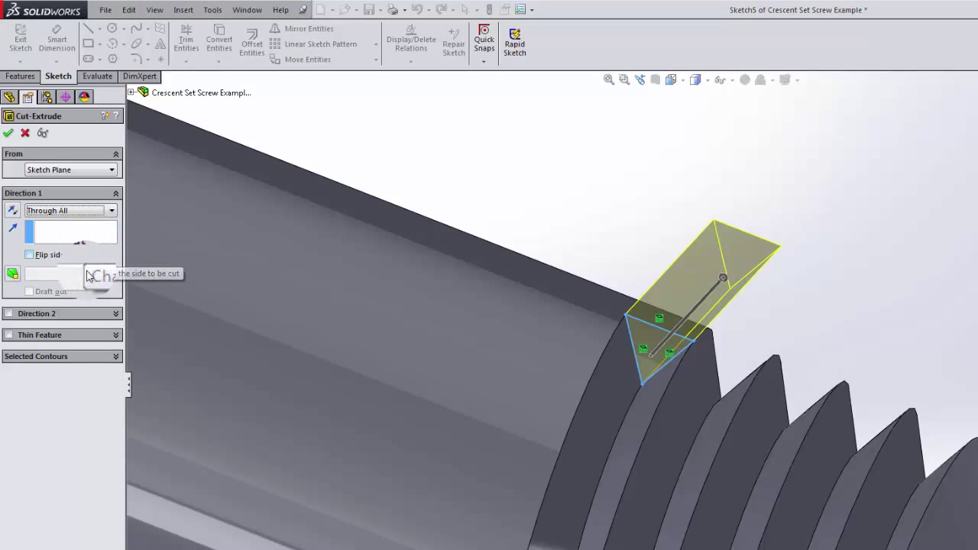
{"action": "middle_click_drag", "start_coordinate": [754, 350], "coordinate": [611, 289]}
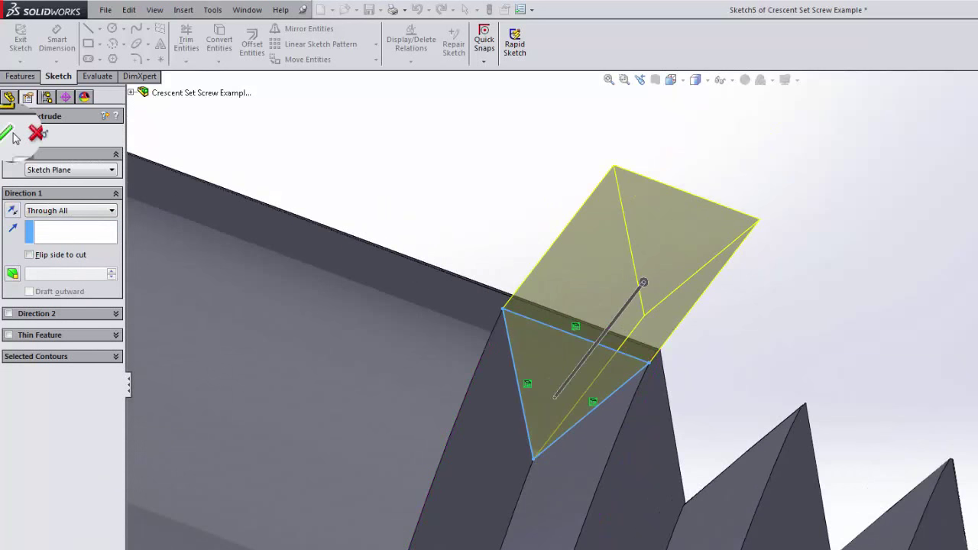
{"action": "left_click", "coordinate": [11, 134]}
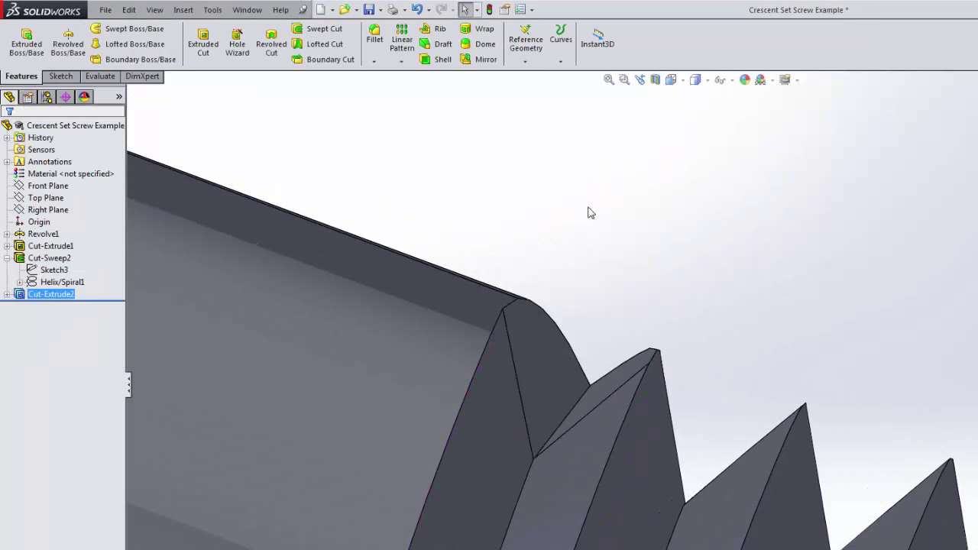
- Zoom out and orbit until the whole set screw lies roughly horizontal in view
{"action": "scroll", "coordinate": [767, 376], "scroll_direction": "up", "scroll_amount": 3}
{"action": "middle_click_drag", "start_coordinate": [716, 400], "coordinate": [702, 447]}
{"action": "scroll", "coordinate": [702, 448], "scroll_direction": "up", "scroll_amount": 5}
{"action": "middle_click_drag", "start_coordinate": [774, 454], "coordinate": [709, 525]}
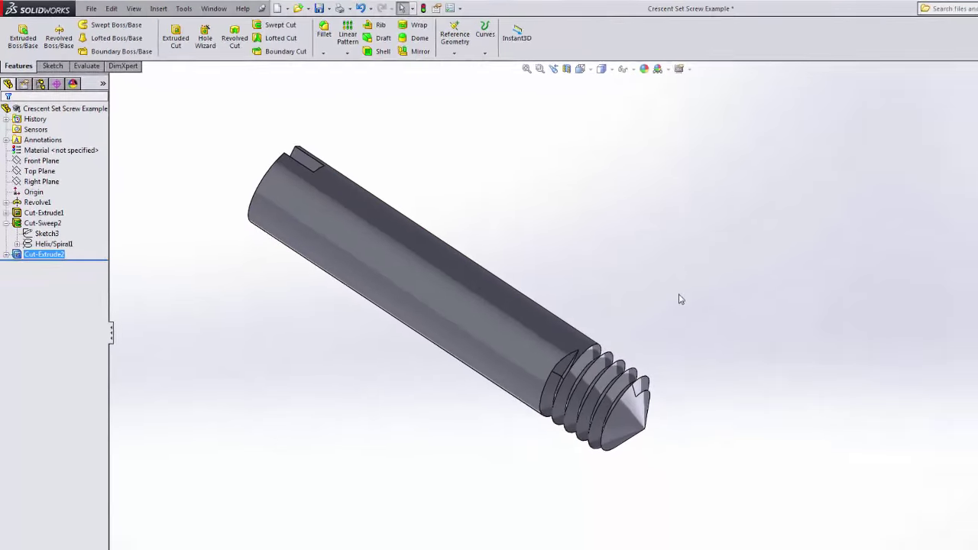
{"action": "middle_click_drag", "start_coordinate": [388, 195], "coordinate": [550, 188]}
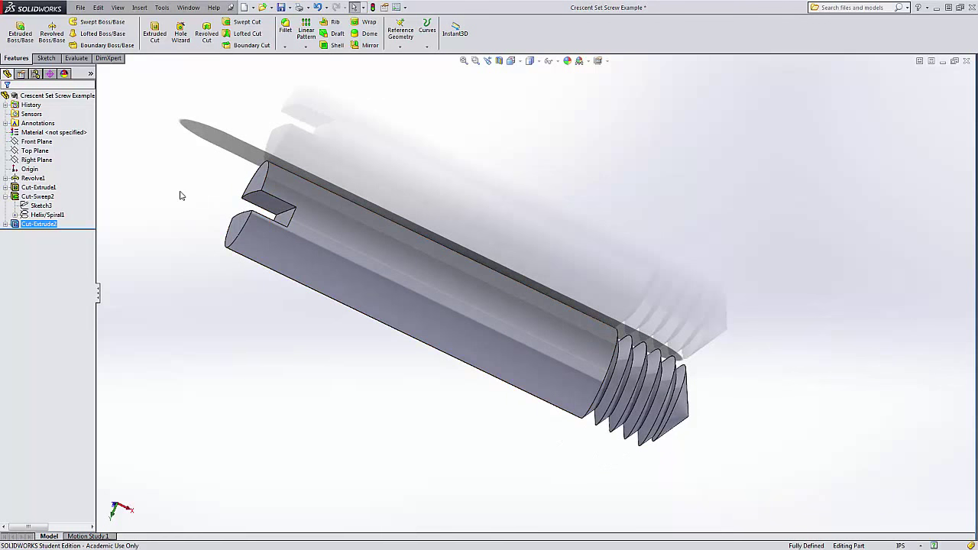
- Highlight Revolve1 and expand it to show Sketch1's profile on the model
{"action": "left_click", "coordinate": [29, 178]}
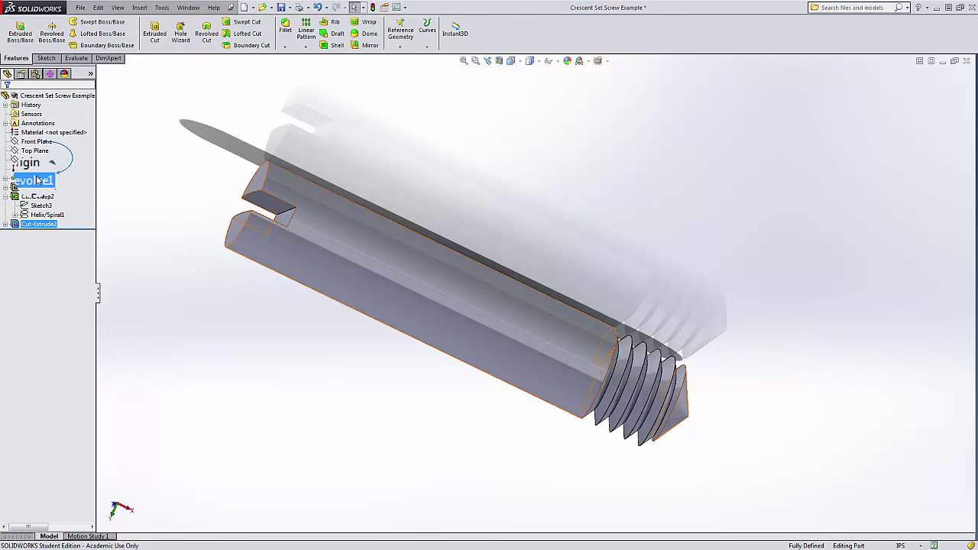
{"action": "left_click", "coordinate": [215, 292]}
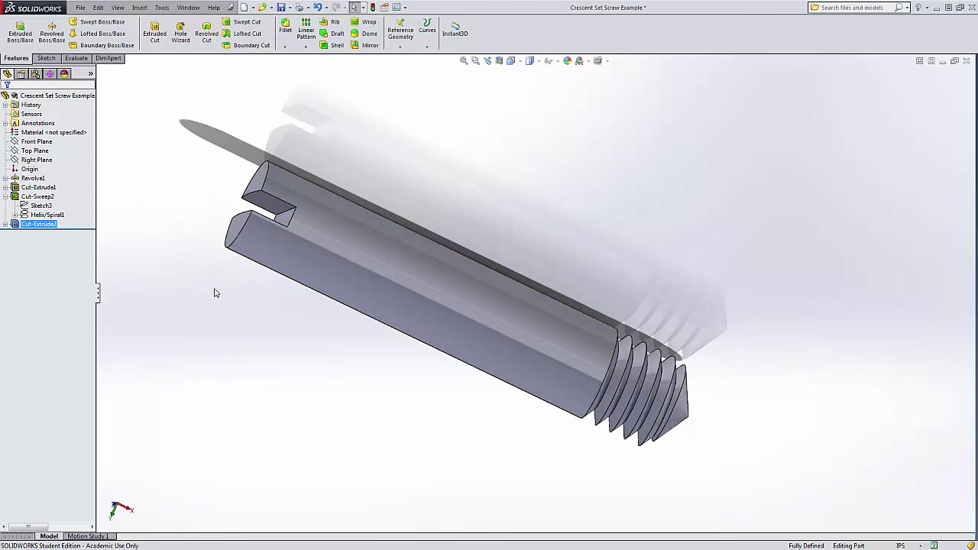
{"action": "left_click", "coordinate": [5, 187]}
{"action": "left_click", "coordinate": [38, 197]}
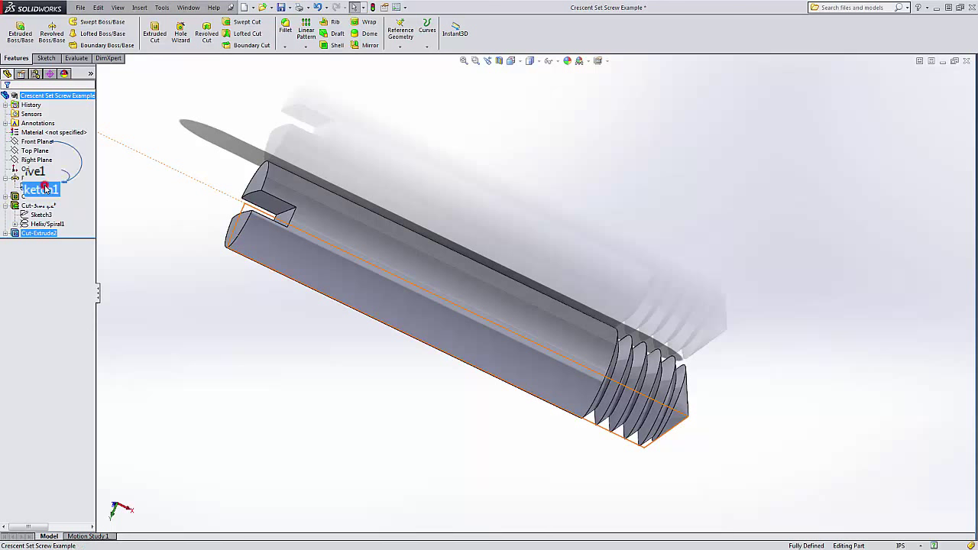
{"action": "left_click", "coordinate": [43, 188]}
- Expand Cut-Extrude1 to reveal Sketch2 and highlight the slot
{"action": "left_click", "coordinate": [6, 196]}
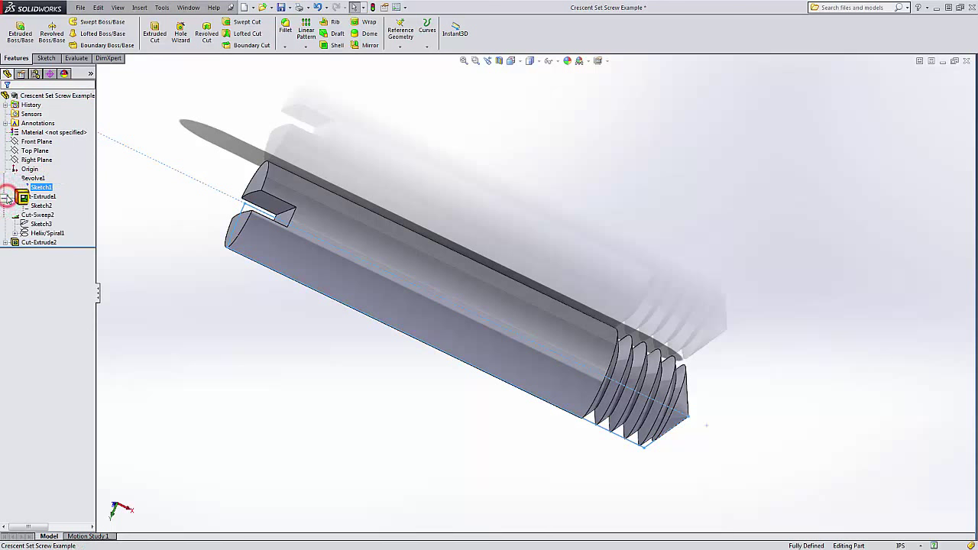
{"action": "left_click", "coordinate": [42, 196]}
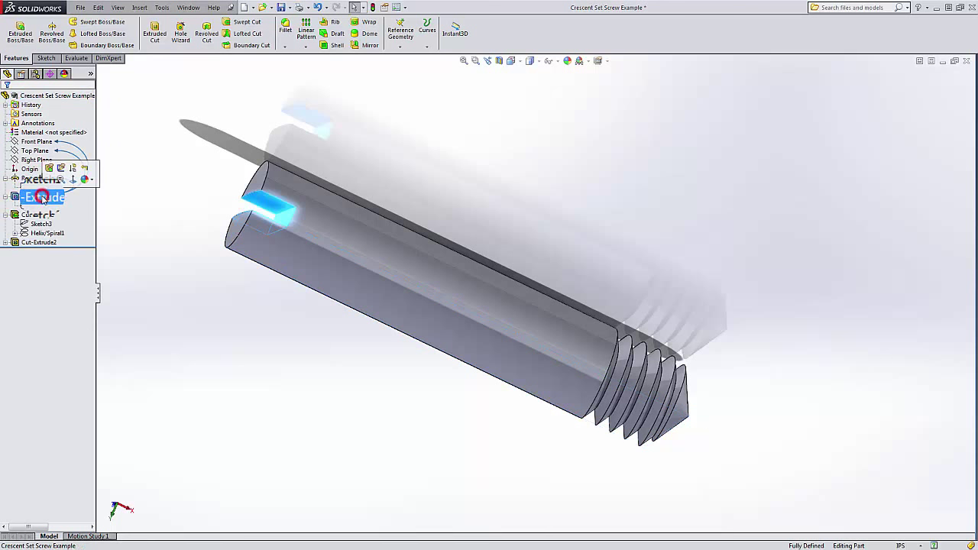
{"action": "left_click", "coordinate": [169, 223]}
- Highlight Cut-Sweep2's threads and orbit around the threaded end
{"action": "left_click", "coordinate": [42, 214]}
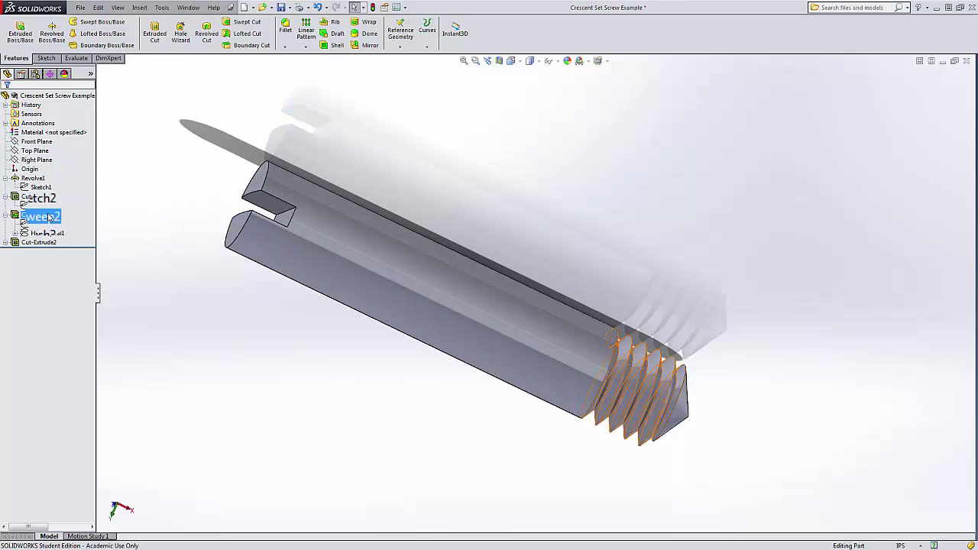
{"action": "middle_click_drag", "start_coordinate": [360, 314], "coordinate": [299, 360]}
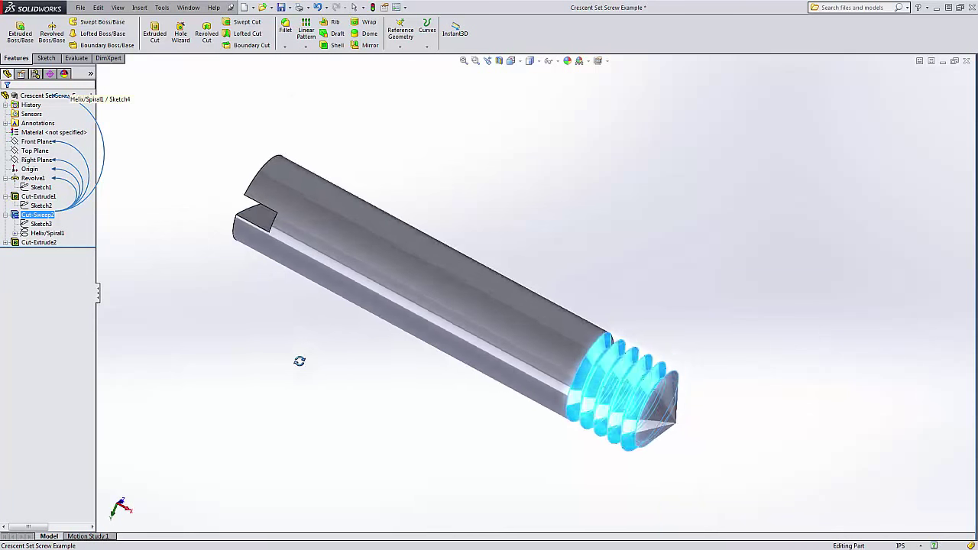
{"action": "scroll", "coordinate": [571, 402], "scroll_direction": "up", "scroll_amount": 3}
{"action": "scroll", "coordinate": [571, 401], "scroll_direction": "down", "scroll_amount": 3}
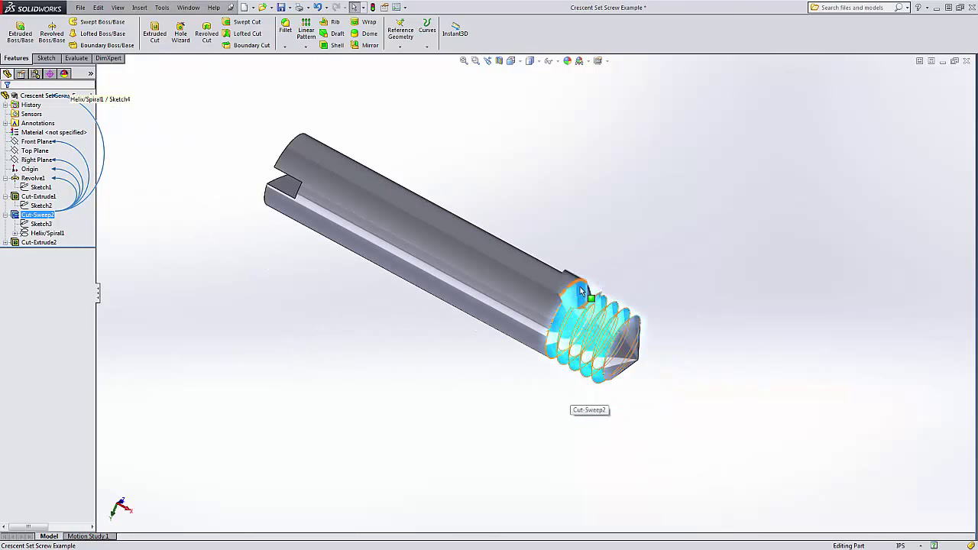
{"action": "middle_click_drag", "start_coordinate": [573, 404], "coordinate": [590, 345]}
{"action": "left_click", "coordinate": [634, 272]}
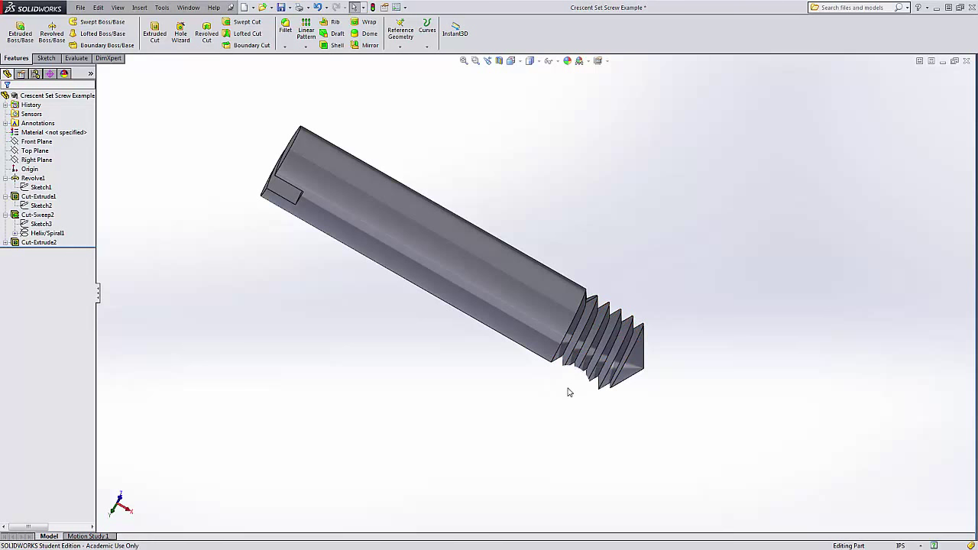
{"action": "scroll", "coordinate": [596, 338], "scroll_direction": "up", "scroll_amount": 3}
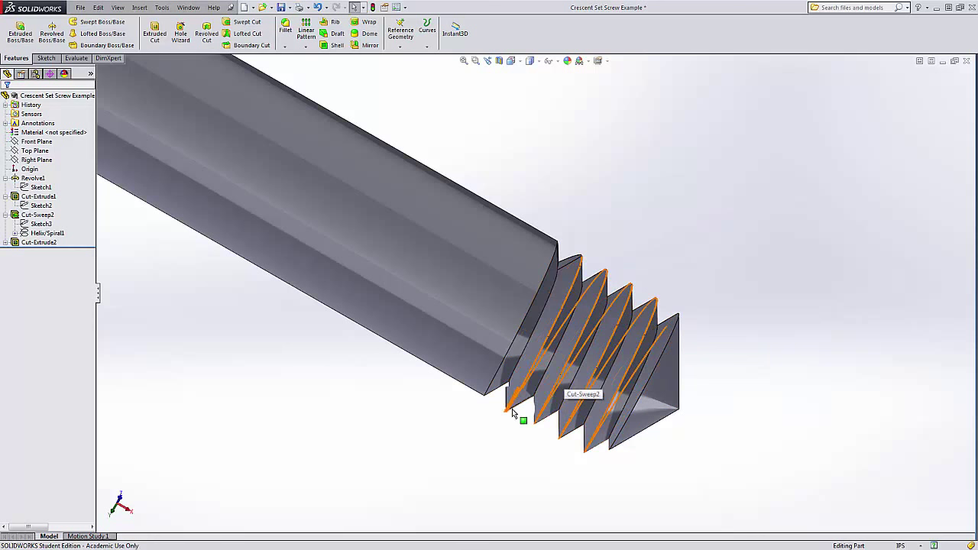
{"action": "scroll", "coordinate": [564, 273], "scroll_direction": "down", "scroll_amount": 10}
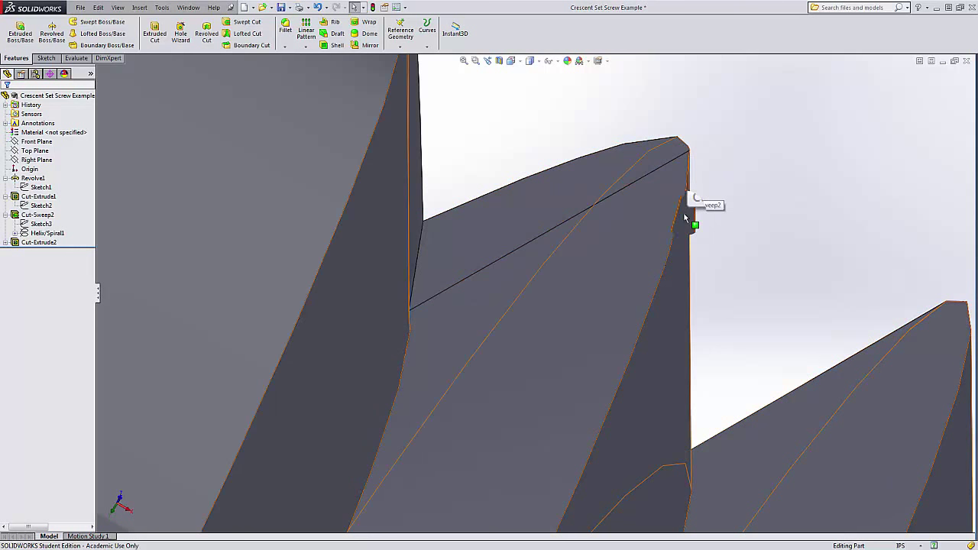
{"action": "scroll", "coordinate": [694, 310], "scroll_direction": "down", "scroll_amount": 8}
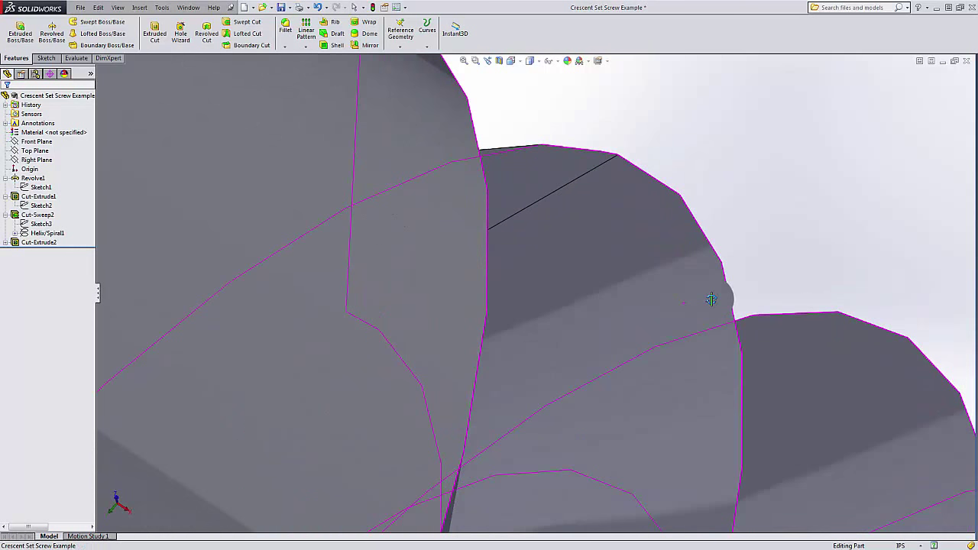
{"action": "scroll", "coordinate": [726, 306], "scroll_direction": "up", "scroll_amount": 3}
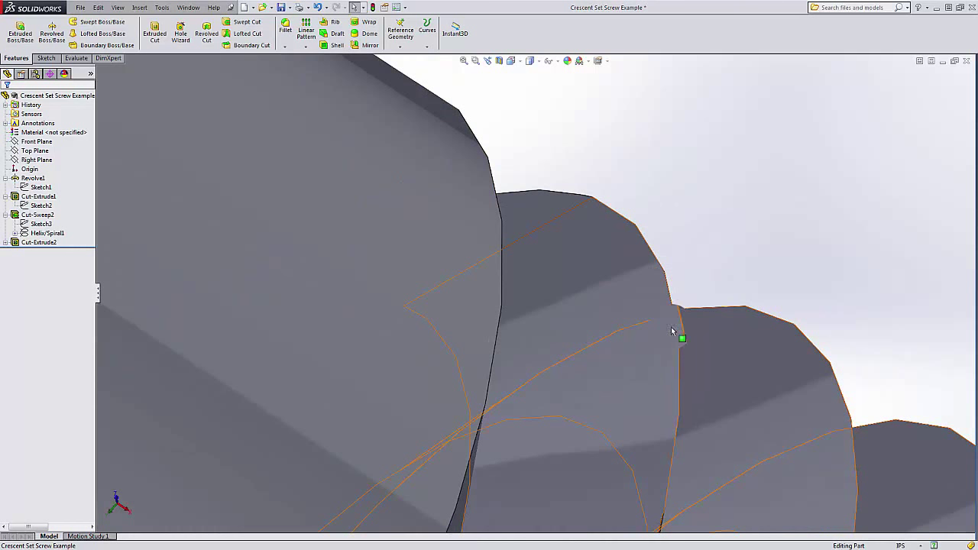
{"action": "scroll", "coordinate": [672, 330], "scroll_direction": "up", "scroll_amount": 10}
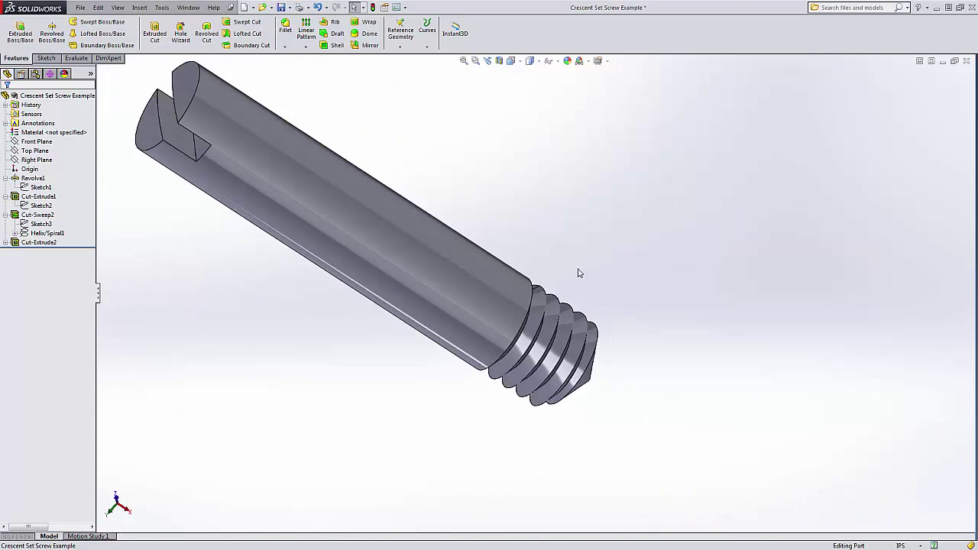
{"action": "scroll", "coordinate": [578, 273], "scroll_direction": "up", "scroll_amount": 1}
{"action": "scroll", "coordinate": [382, 184], "scroll_direction": "down", "scroll_amount": 3}
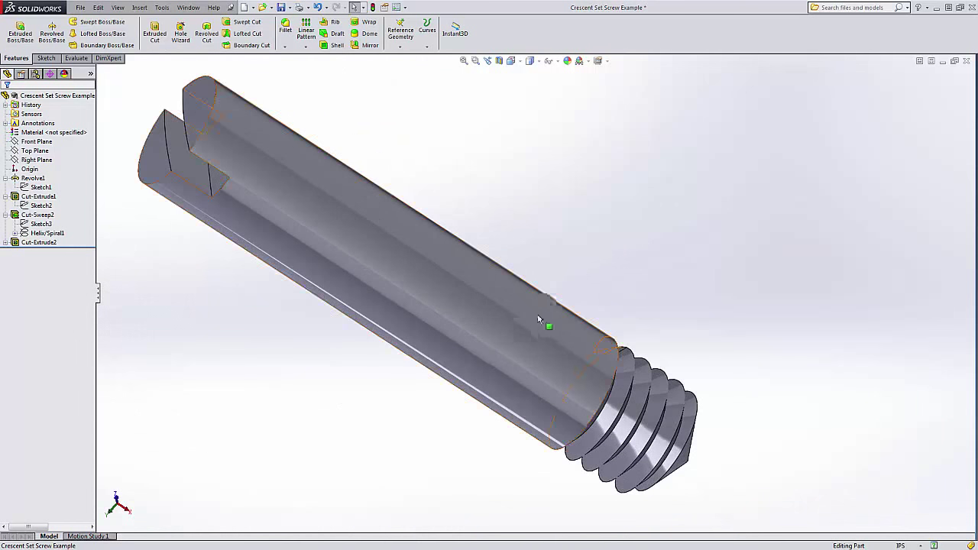
{"action": "middle_click_drag", "start_coordinate": [546, 323], "coordinate": [506, 229]}
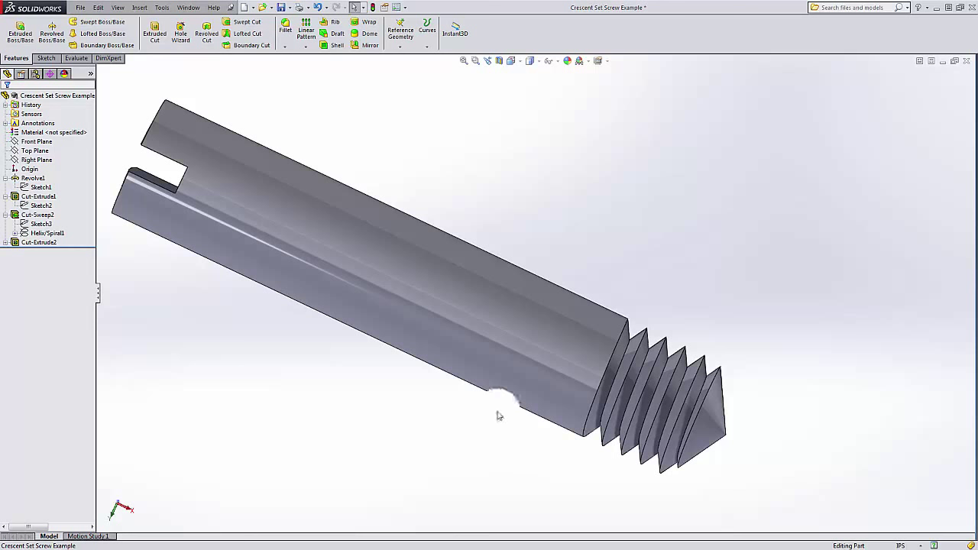
{"action": "left_click", "coordinate": [47, 233]}
- Edit Helix/Spiral1, confirm its Height and Pitch definition, and cancel without changes
{"action": "left_click", "coordinate": [15, 233]}
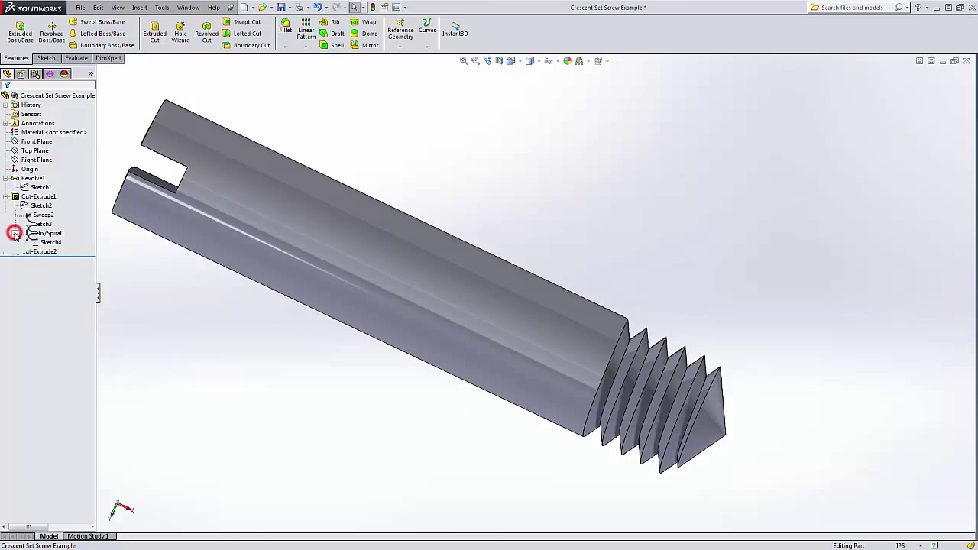
{"action": "right_click", "coordinate": [58, 233]}
{"action": "left_click", "coordinate": [61, 206]}
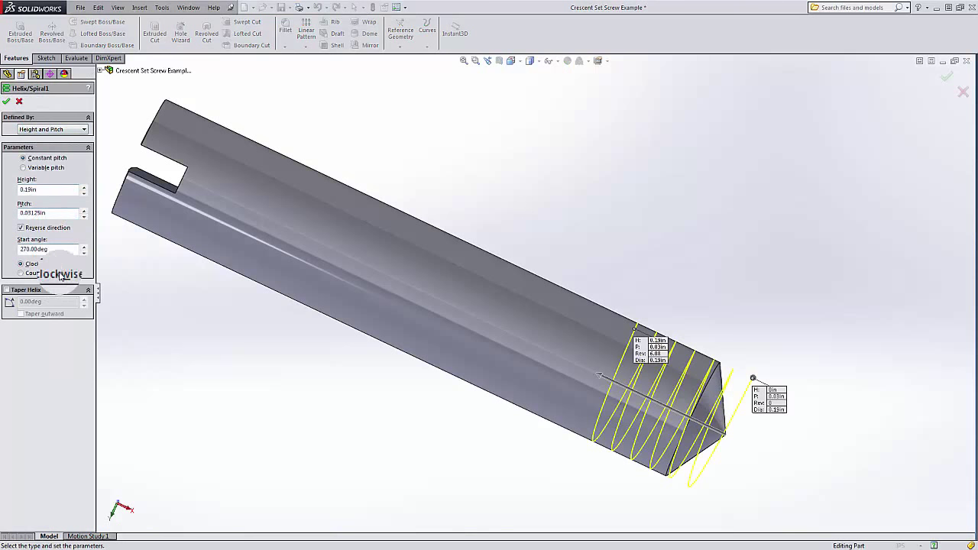
{"action": "left_click", "coordinate": [69, 128]}
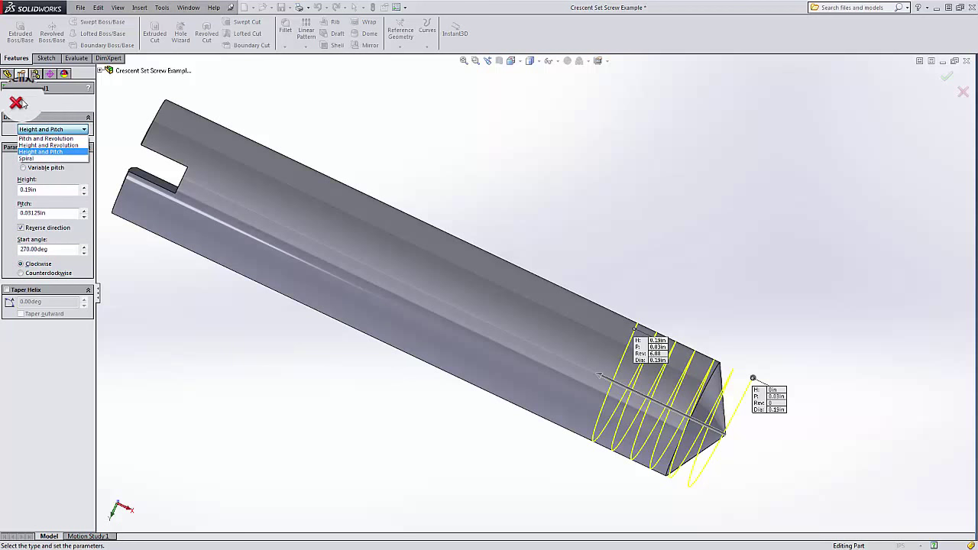
{"action": "left_click", "coordinate": [100, 100]}
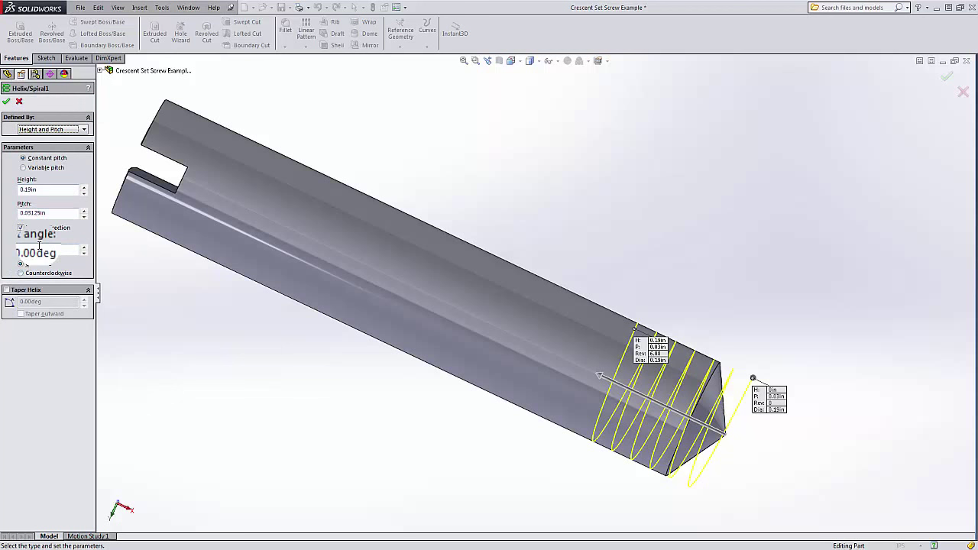
{"action": "left_click", "coordinate": [22, 105]}
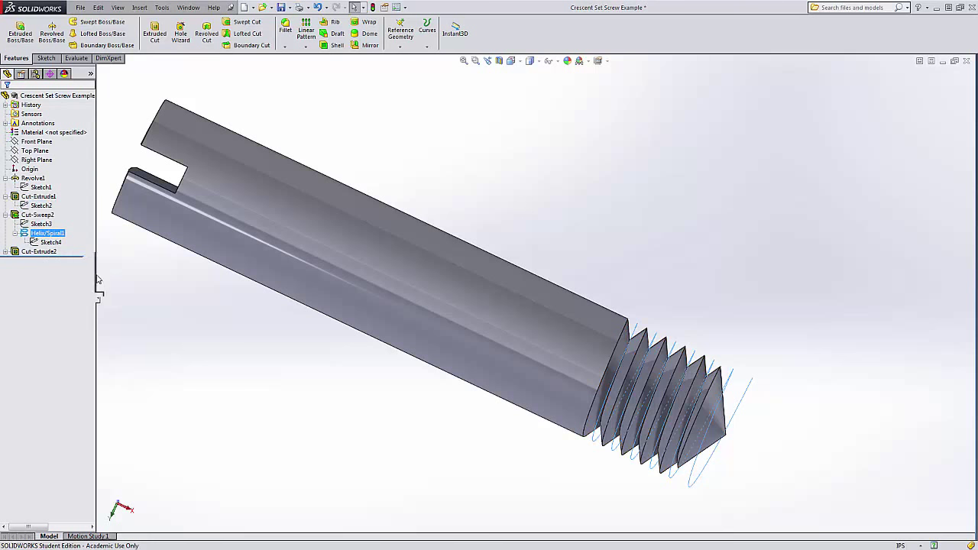
{"action": "left_click", "coordinate": [127, 294]}
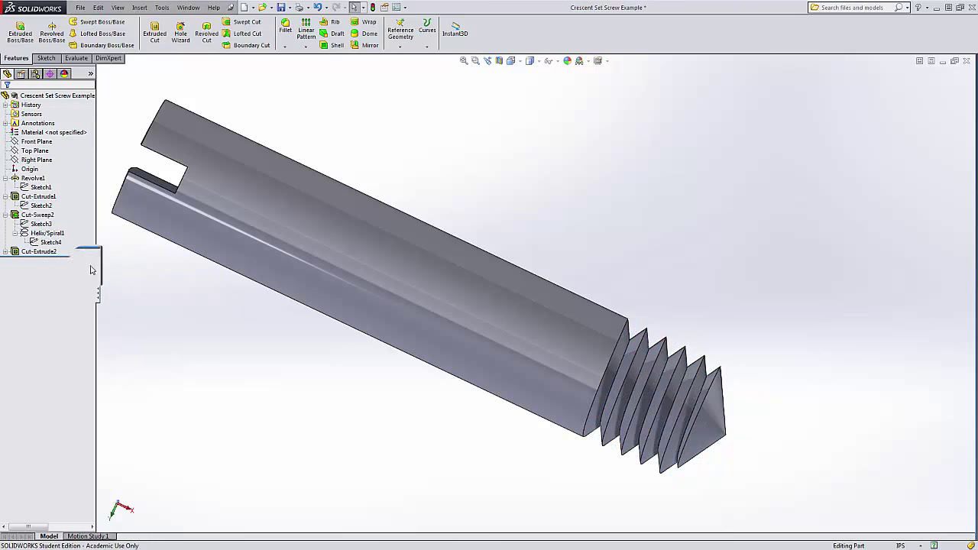
{"action": "middle_click_drag", "start_coordinate": [607, 238], "coordinate": [151, 309]}
{"action": "left_click", "coordinate": [41, 251]}
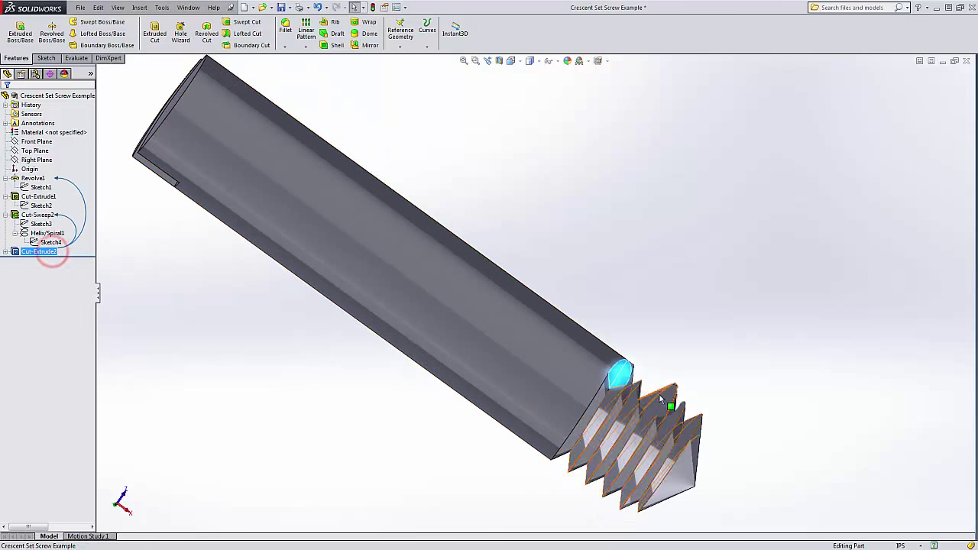
{"action": "scroll", "coordinate": [637, 367], "scroll_direction": "down", "scroll_amount": 2}
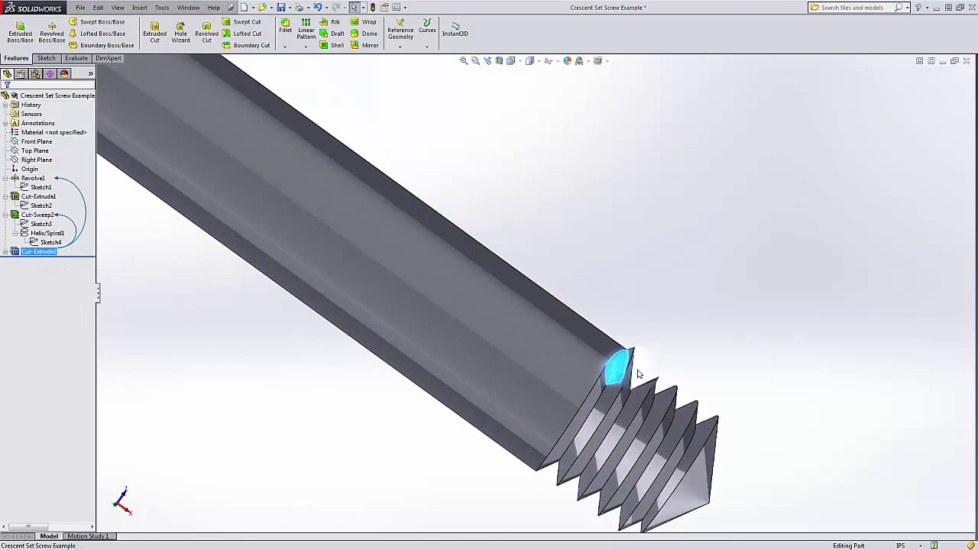
{"action": "scroll", "coordinate": [638, 374], "scroll_direction": "up", "scroll_amount": 5}
{"action": "left_click", "coordinate": [601, 313]}
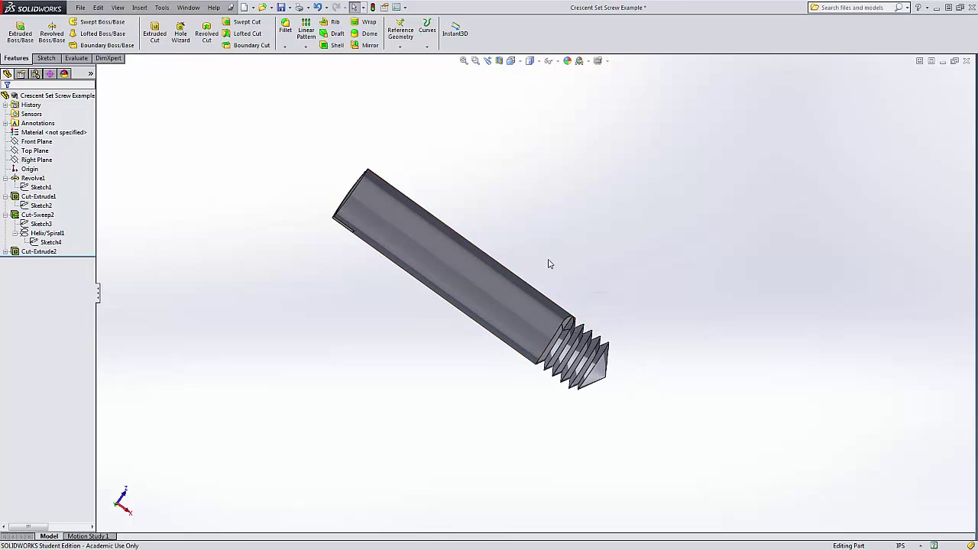
{"action": "middle_click_drag", "start_coordinate": [553, 282], "coordinate": [437, 255]}
{"action": "scroll", "coordinate": [468, 323], "scroll_direction": "down", "scroll_amount": 2}
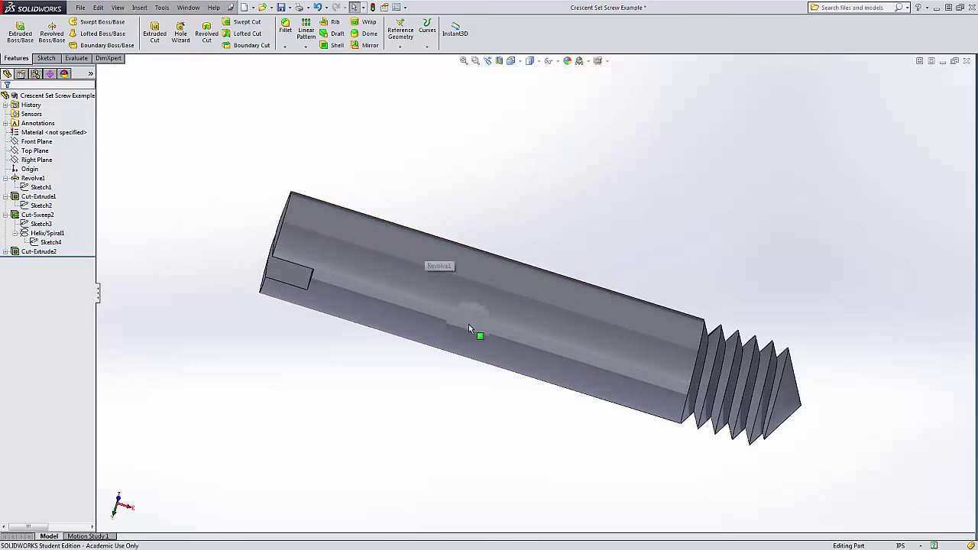
{"action": "middle_click_drag", "start_coordinate": [468, 324], "coordinate": [504, 298]}
{"action": "scroll", "coordinate": [661, 224], "scroll_direction": "down", "scroll_amount": 1}
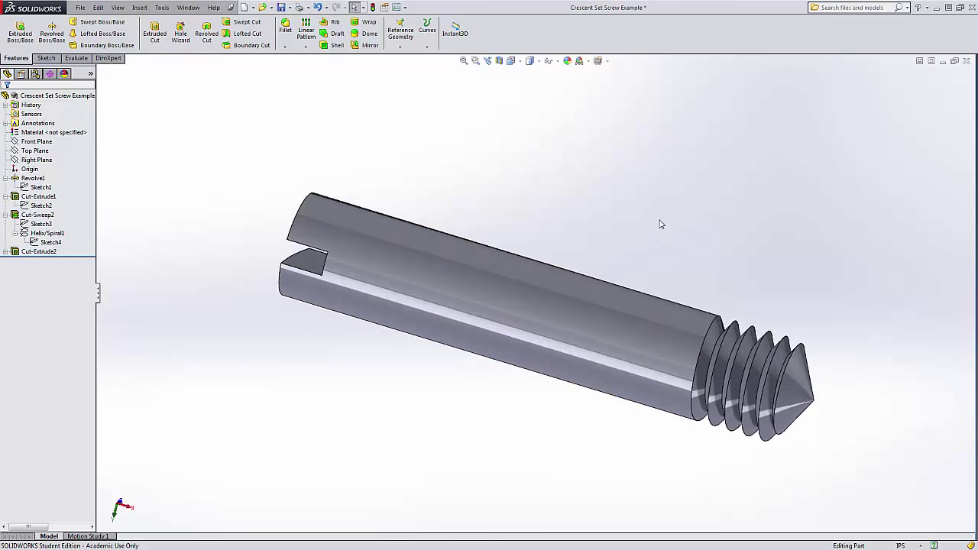